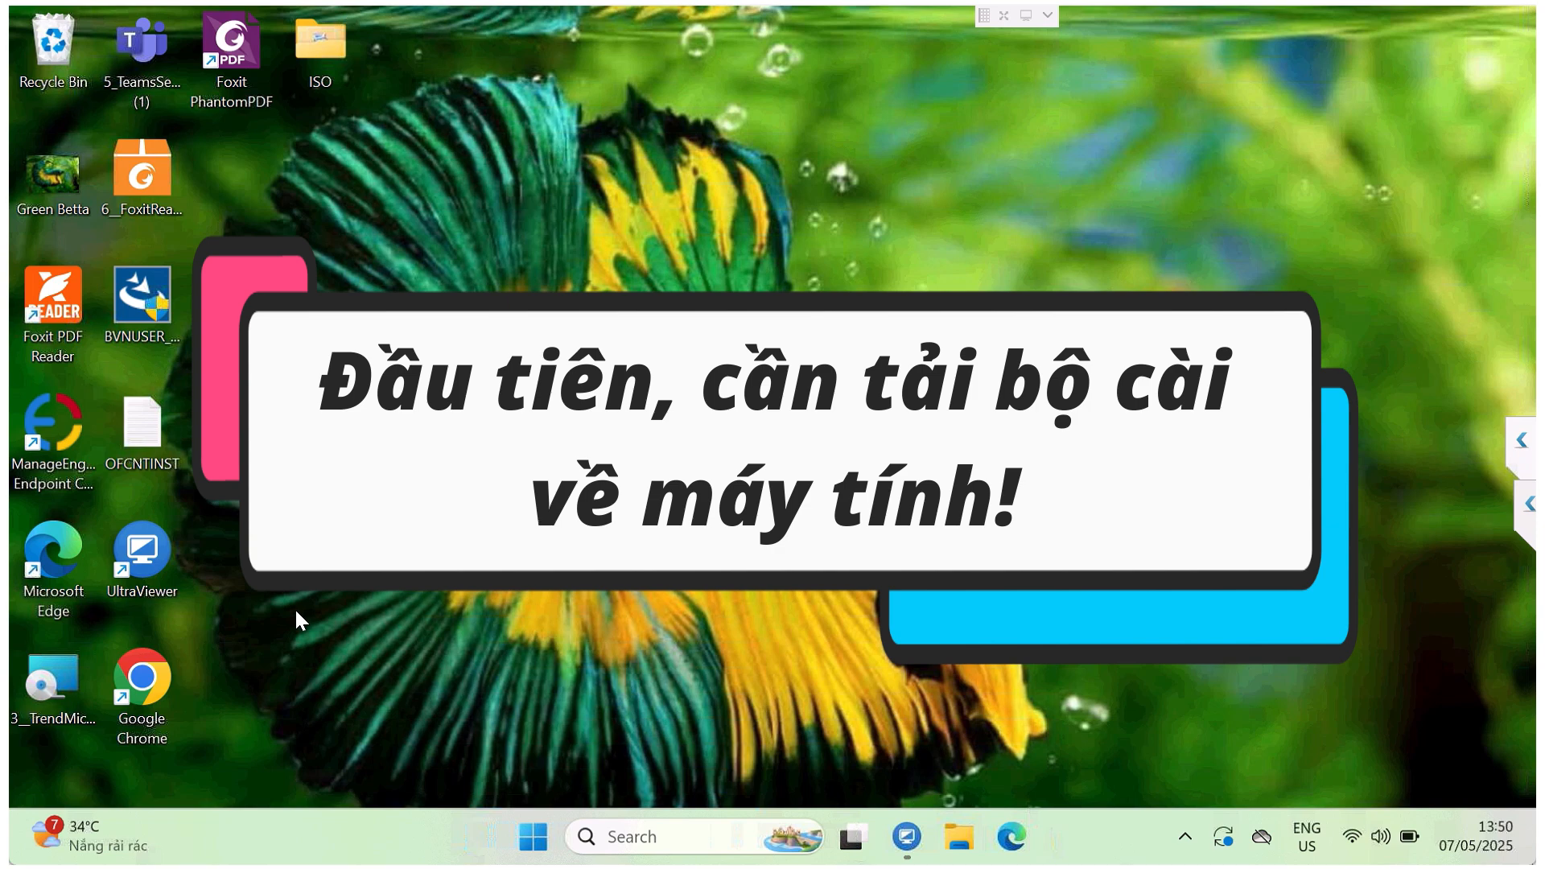
Open Google Chrome, search the web for "download driver konica" and open Konica Minolta's Drivers & Downloads page.
double_click(156, 680)
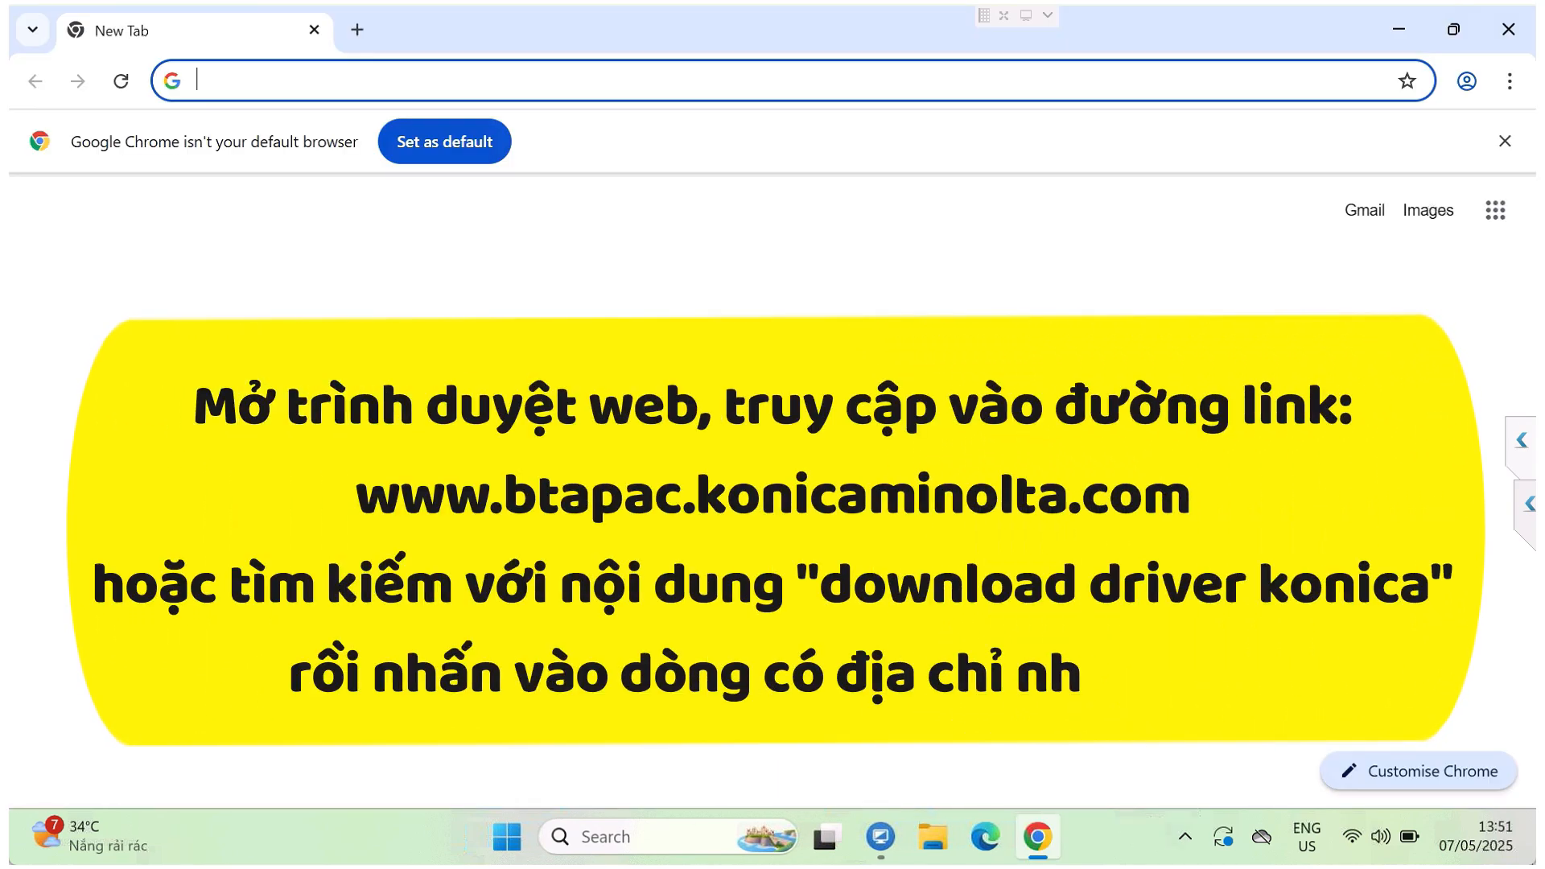
text(download driver konica)
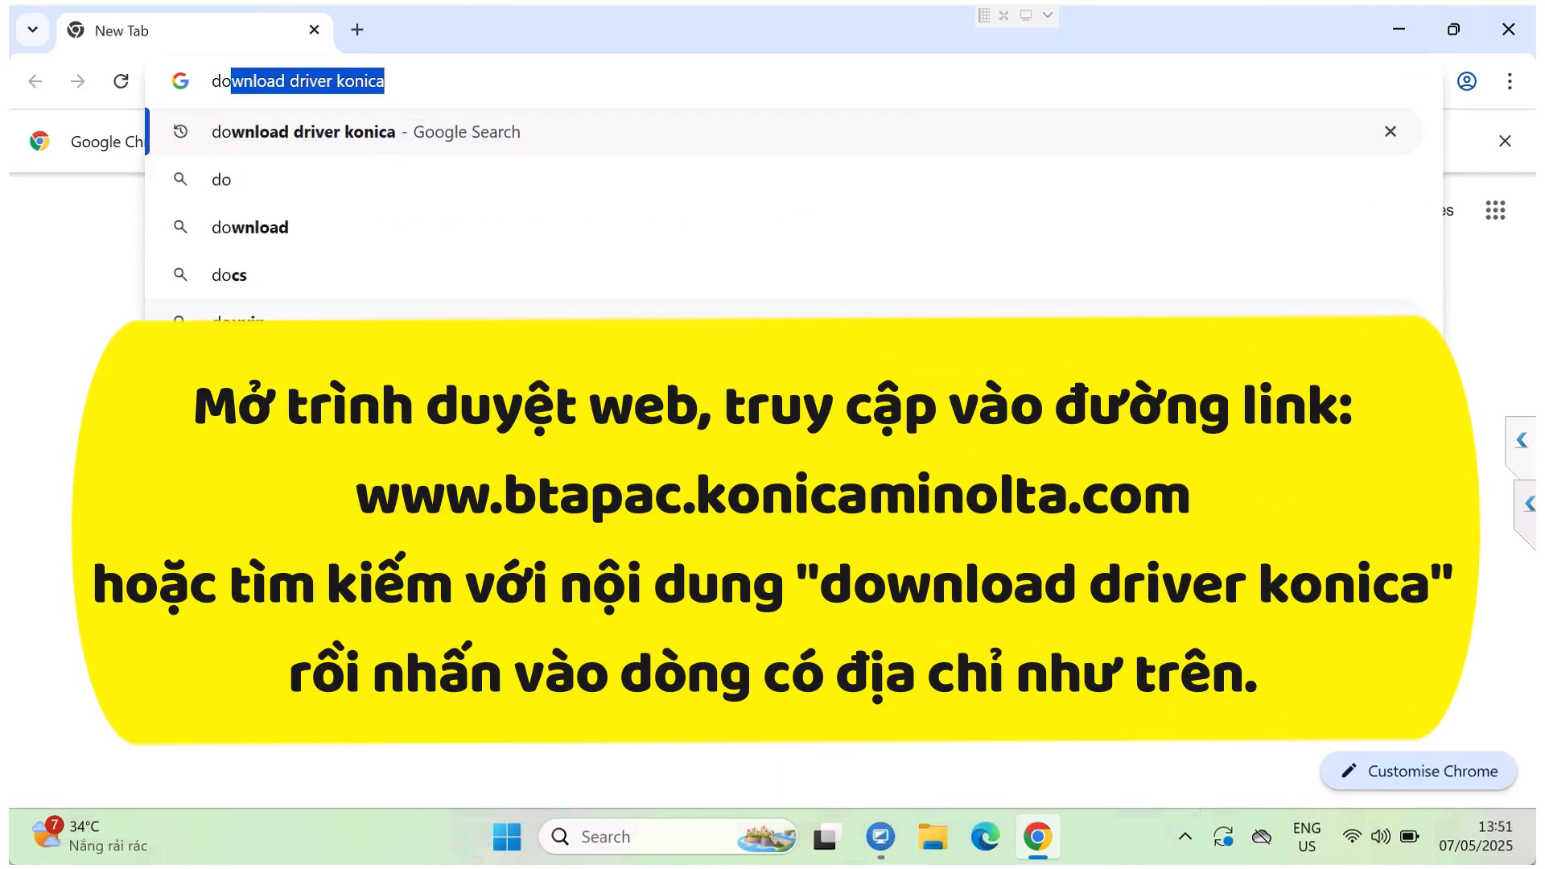
key(Right)
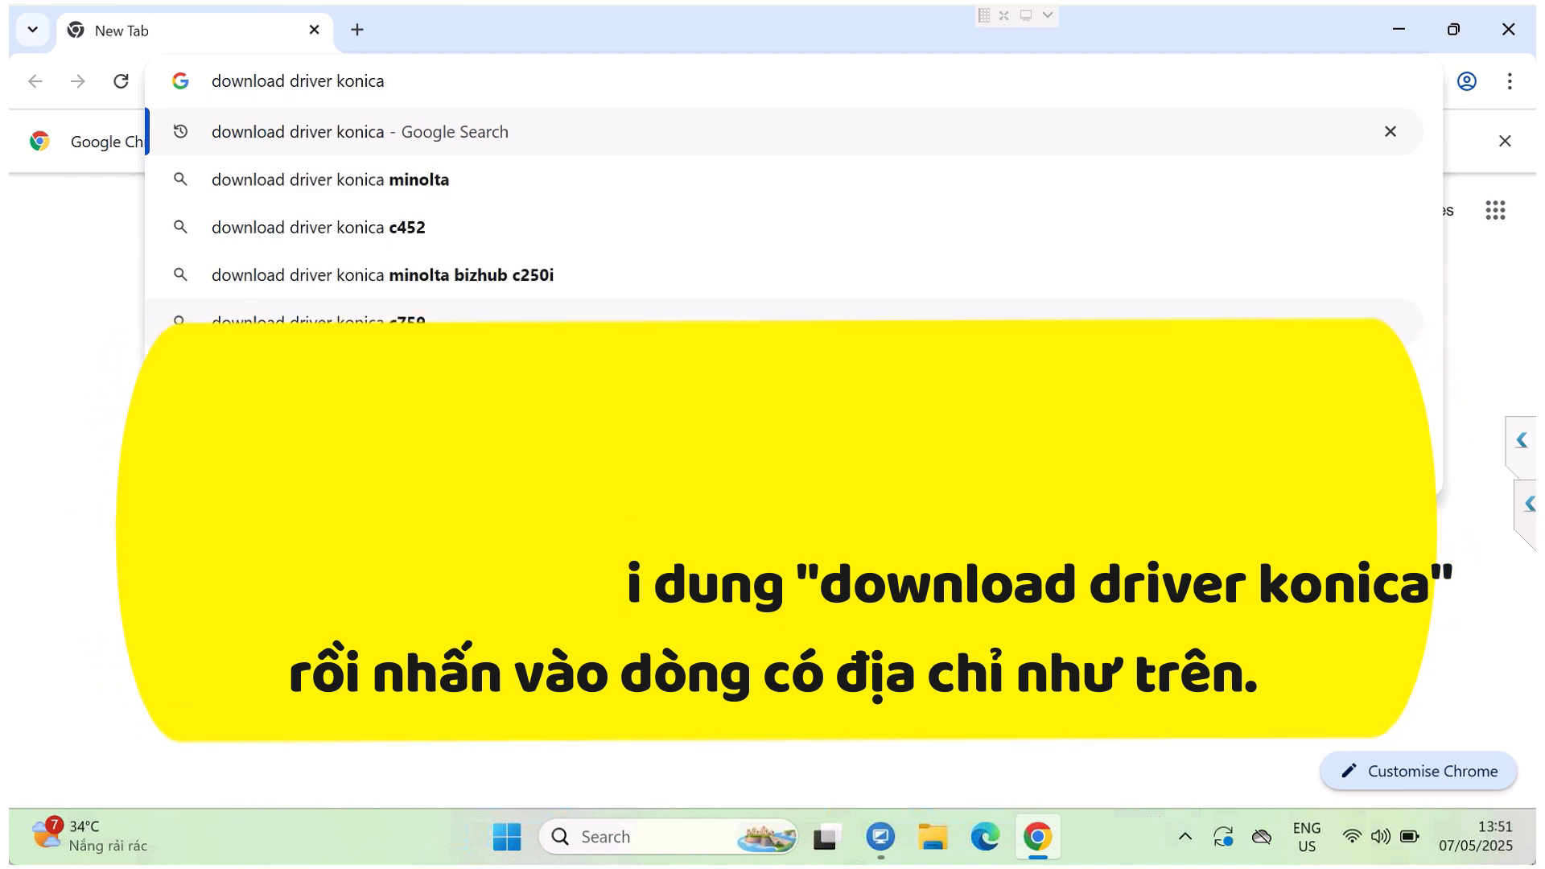
key(Return)
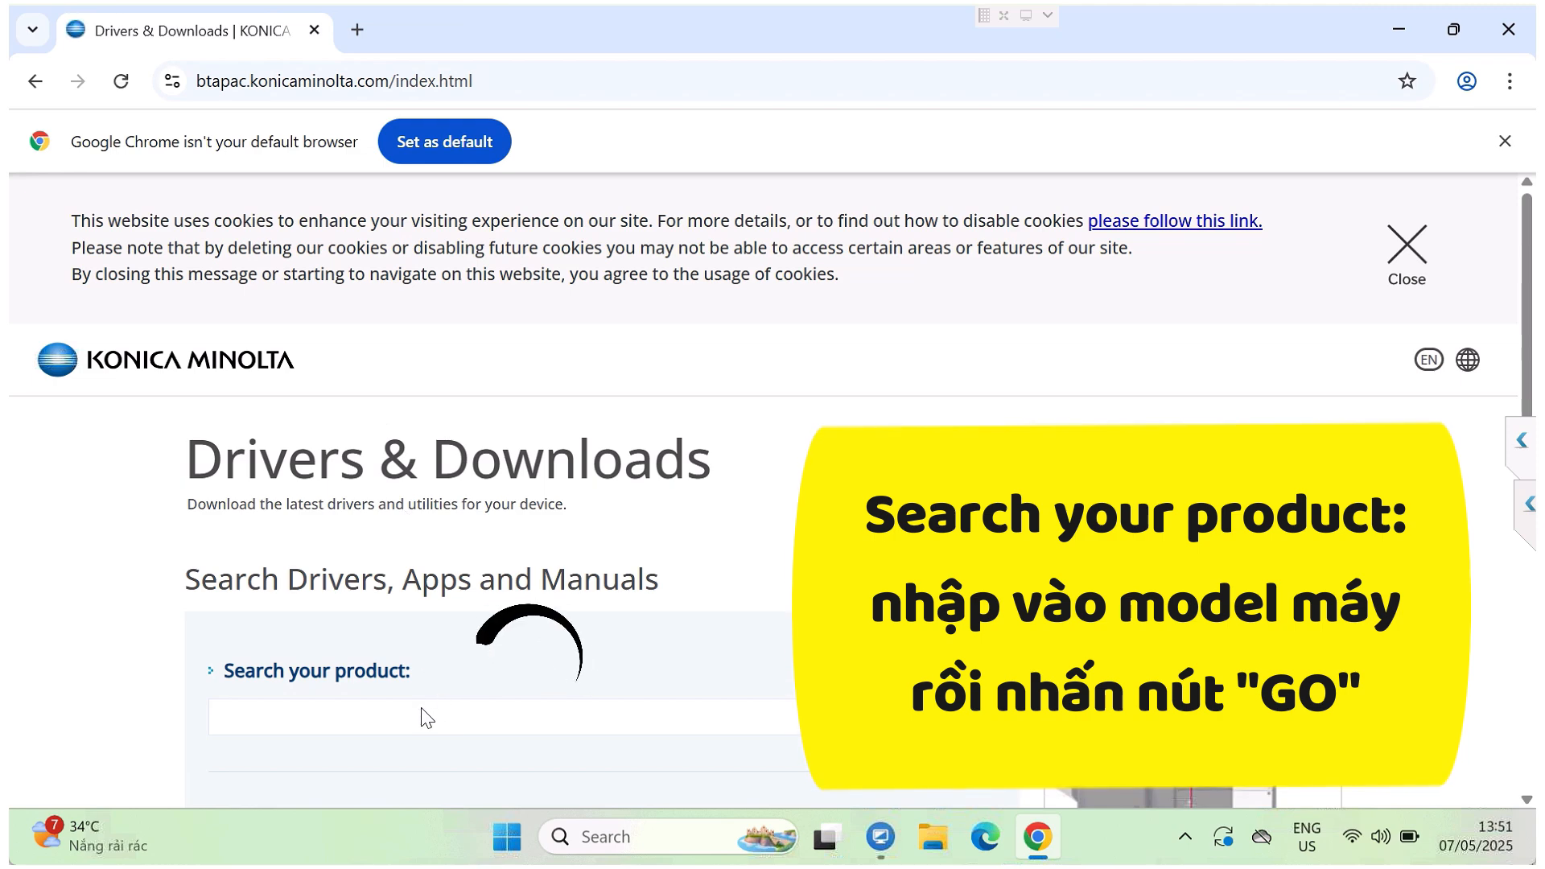
Search the Drivers & Downloads page for 451i, choose the bizhub 451i model and load its downloads.
click(416, 718)
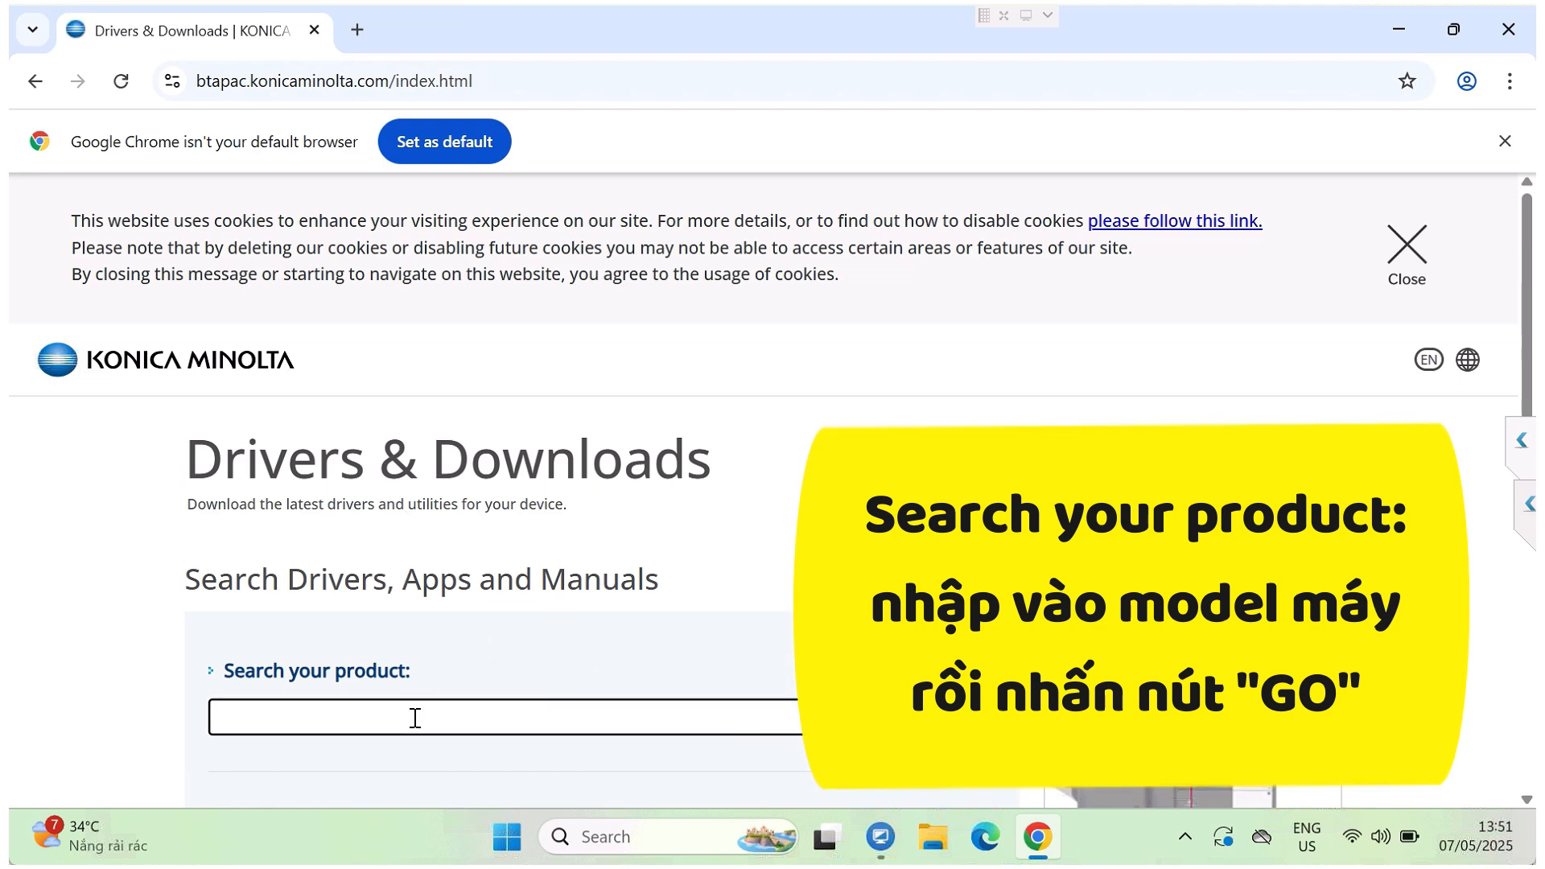
scroll(415, 718, down, 2)
scroll(415, 718, down, 2)
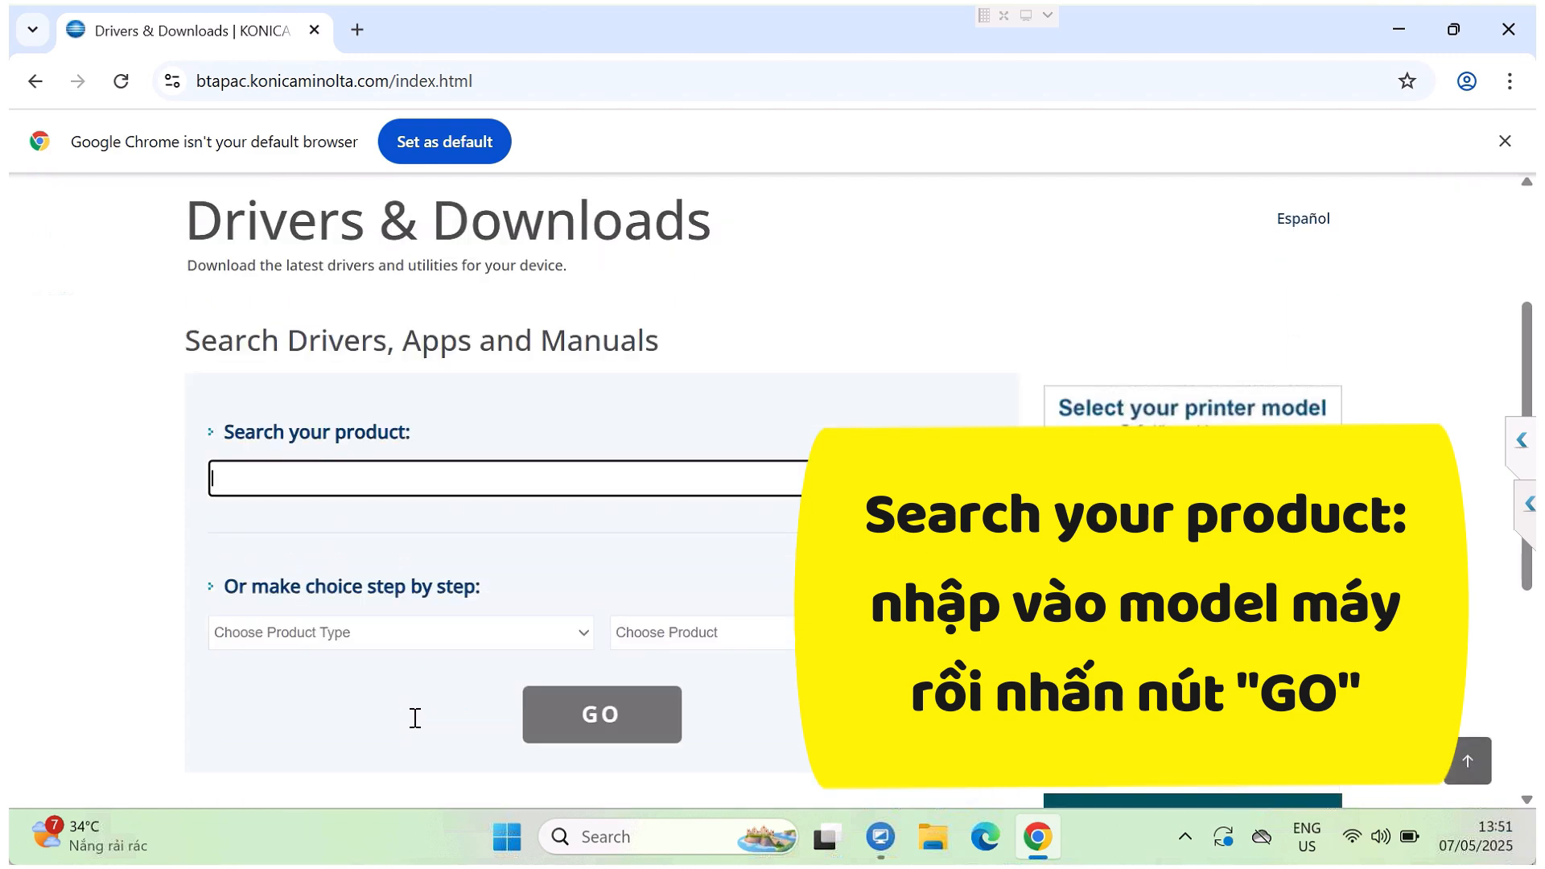
text(451i)
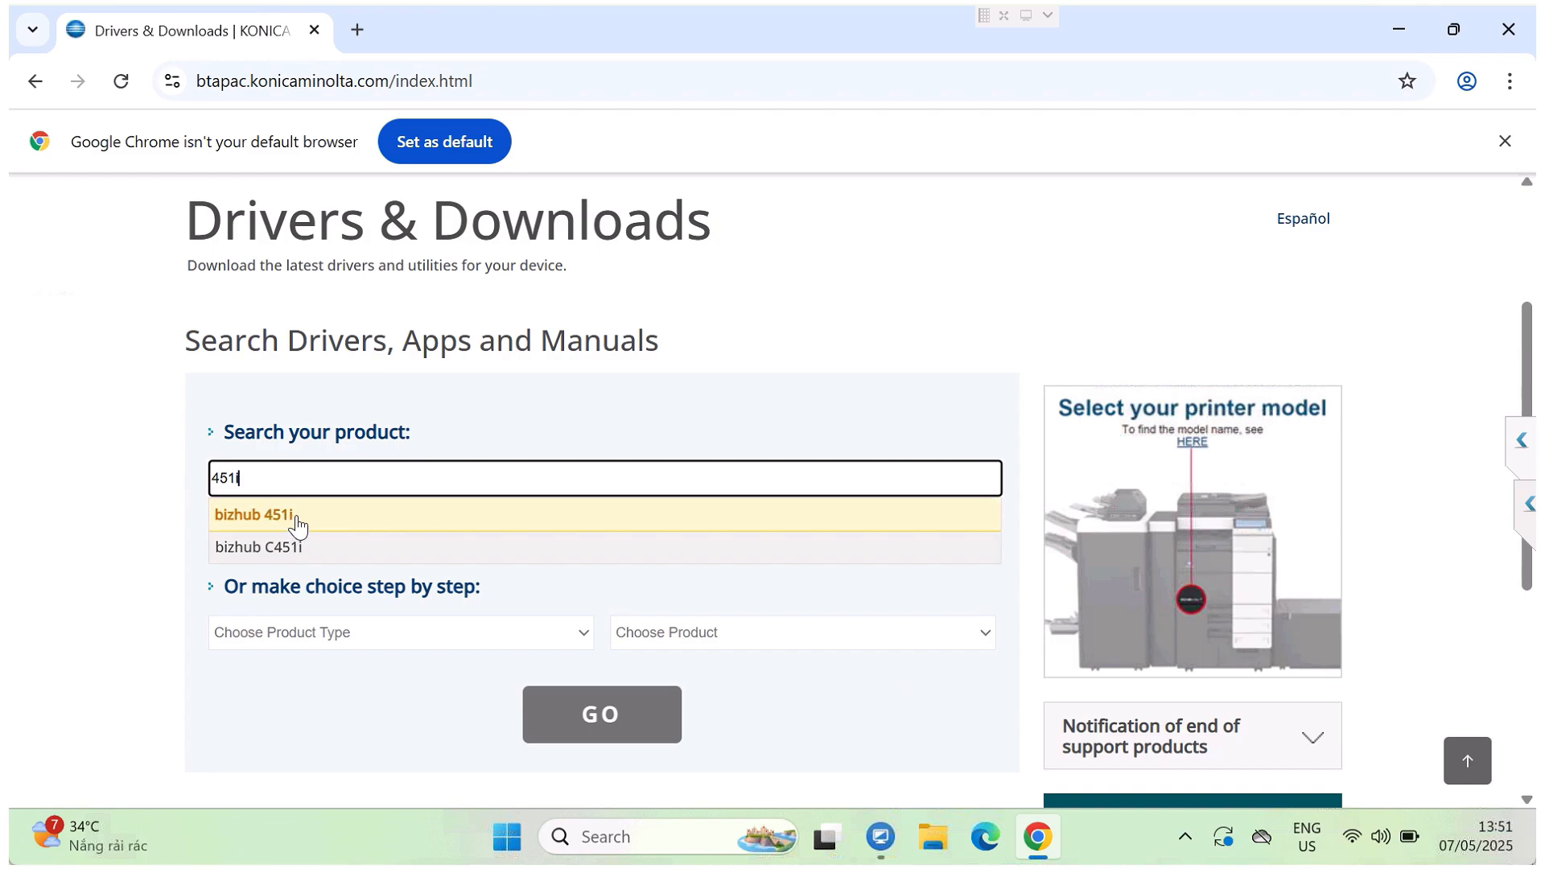
click(297, 517)
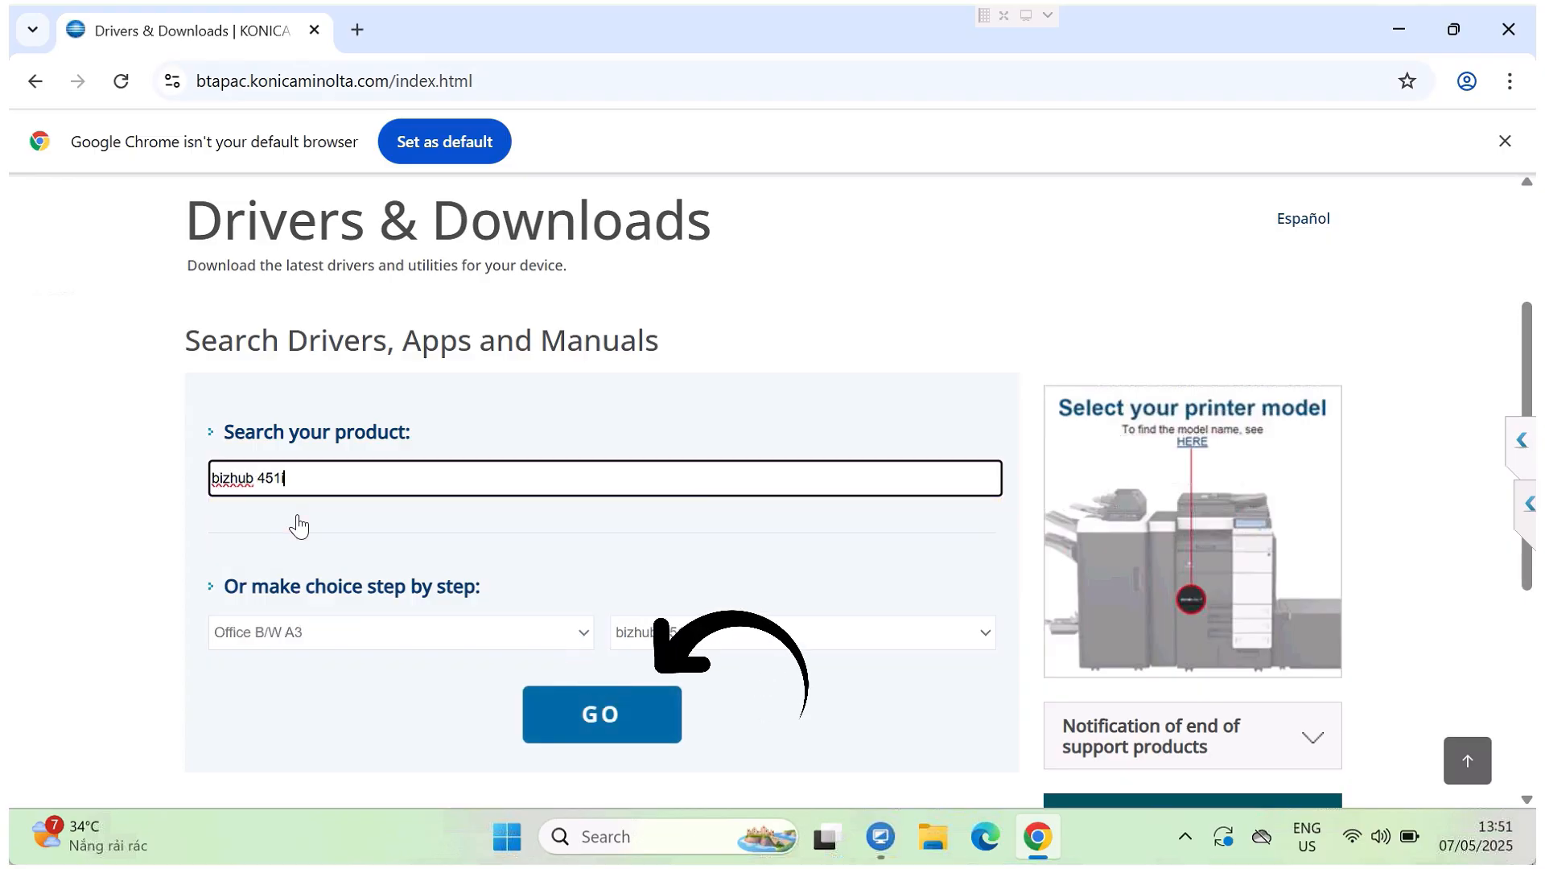
scroll(579, 610, down, 1)
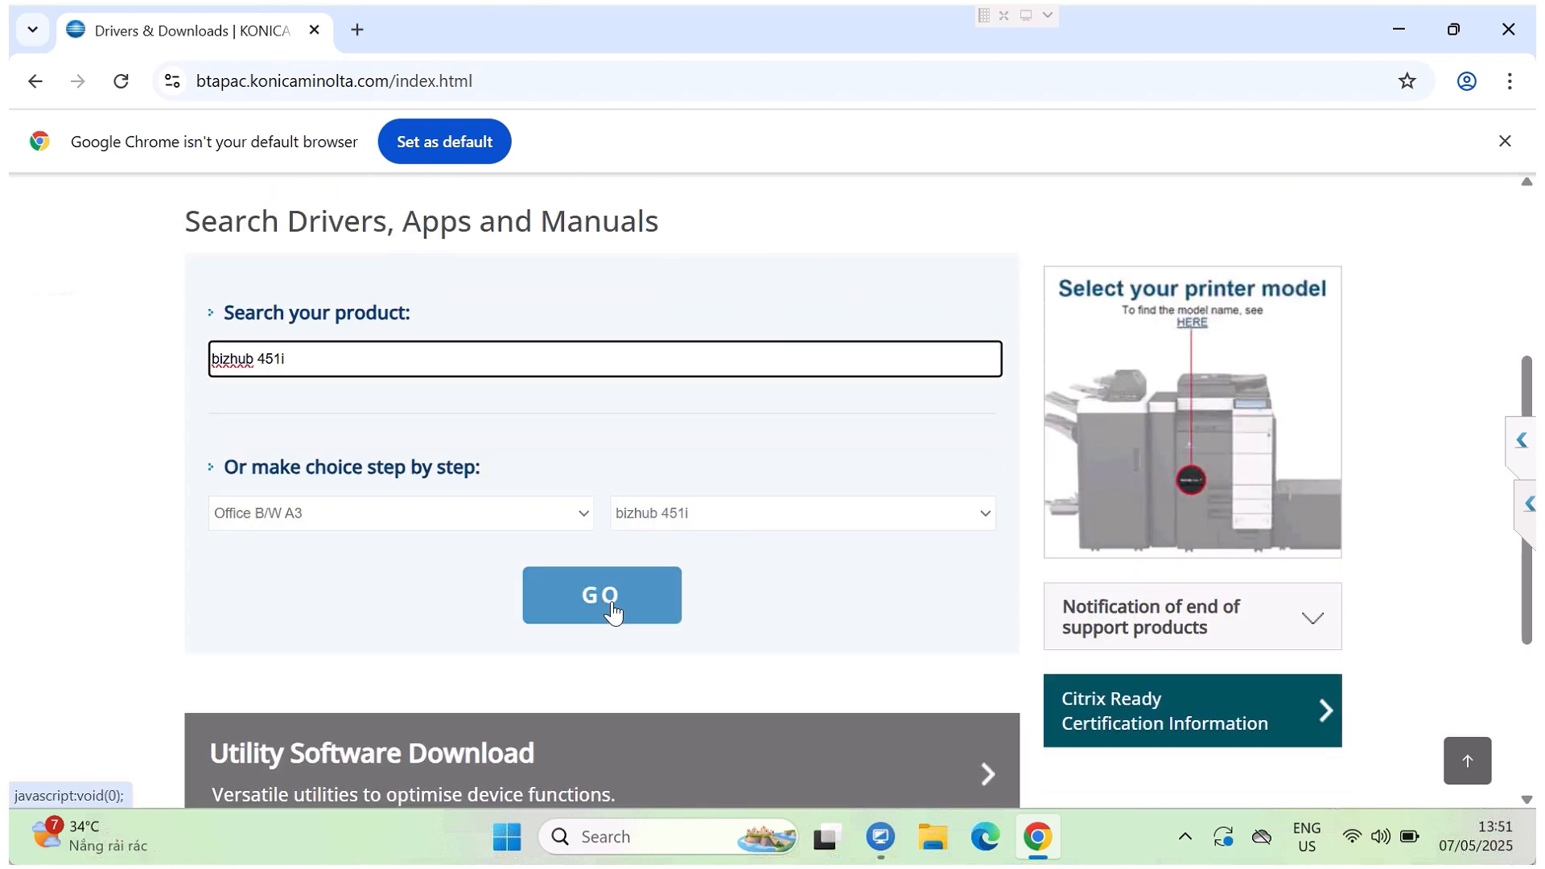
click(613, 612)
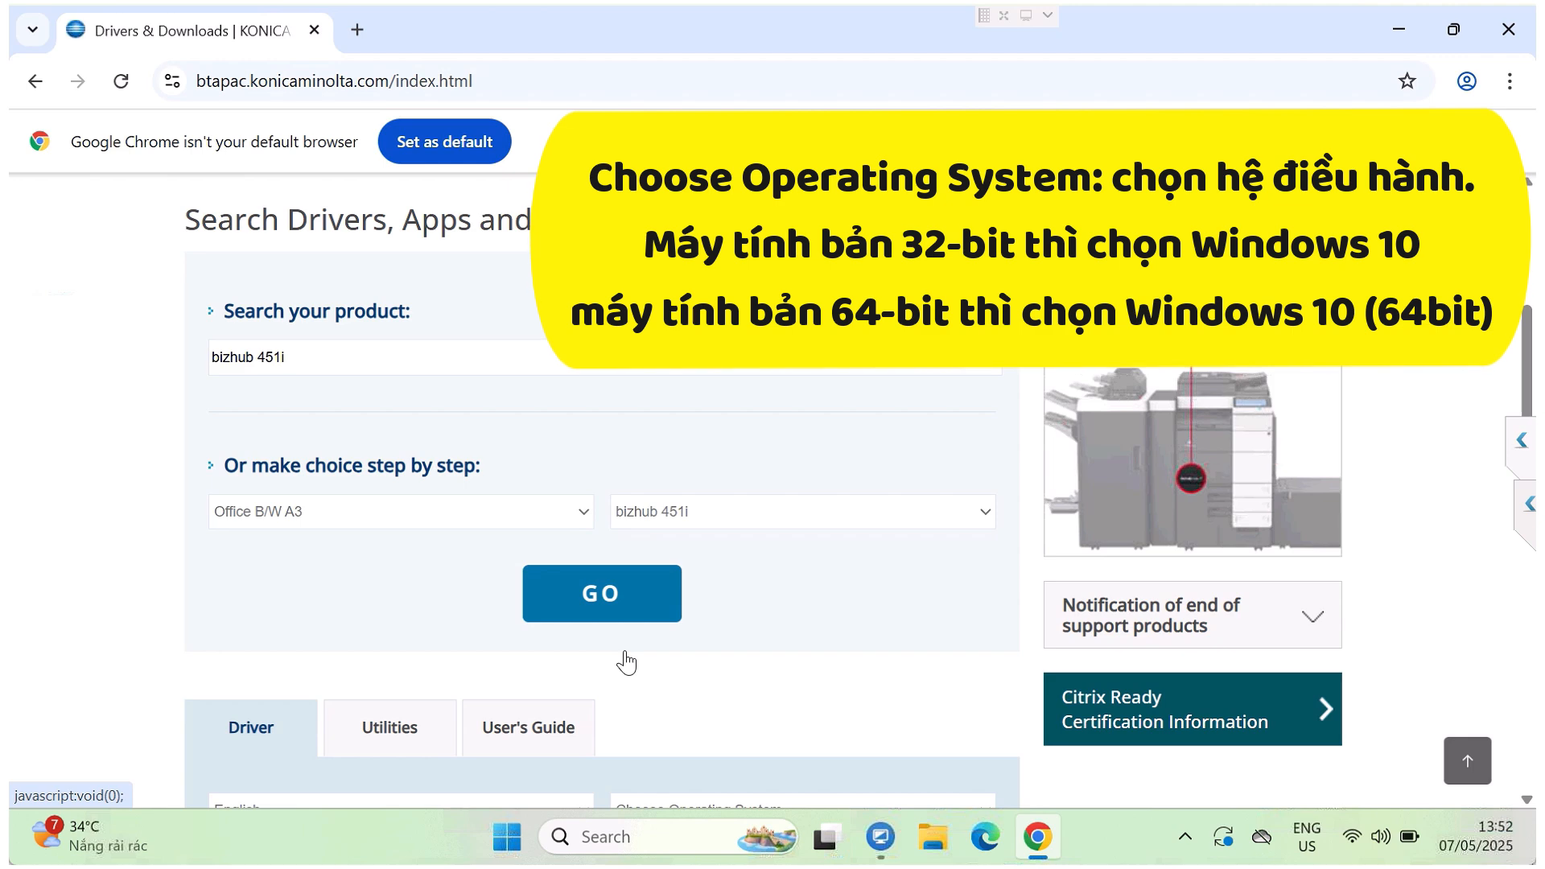
Set the operating system for the bizhub 451i drivers to Windows 10 (64bit).
scroll(626, 661, down, 1)
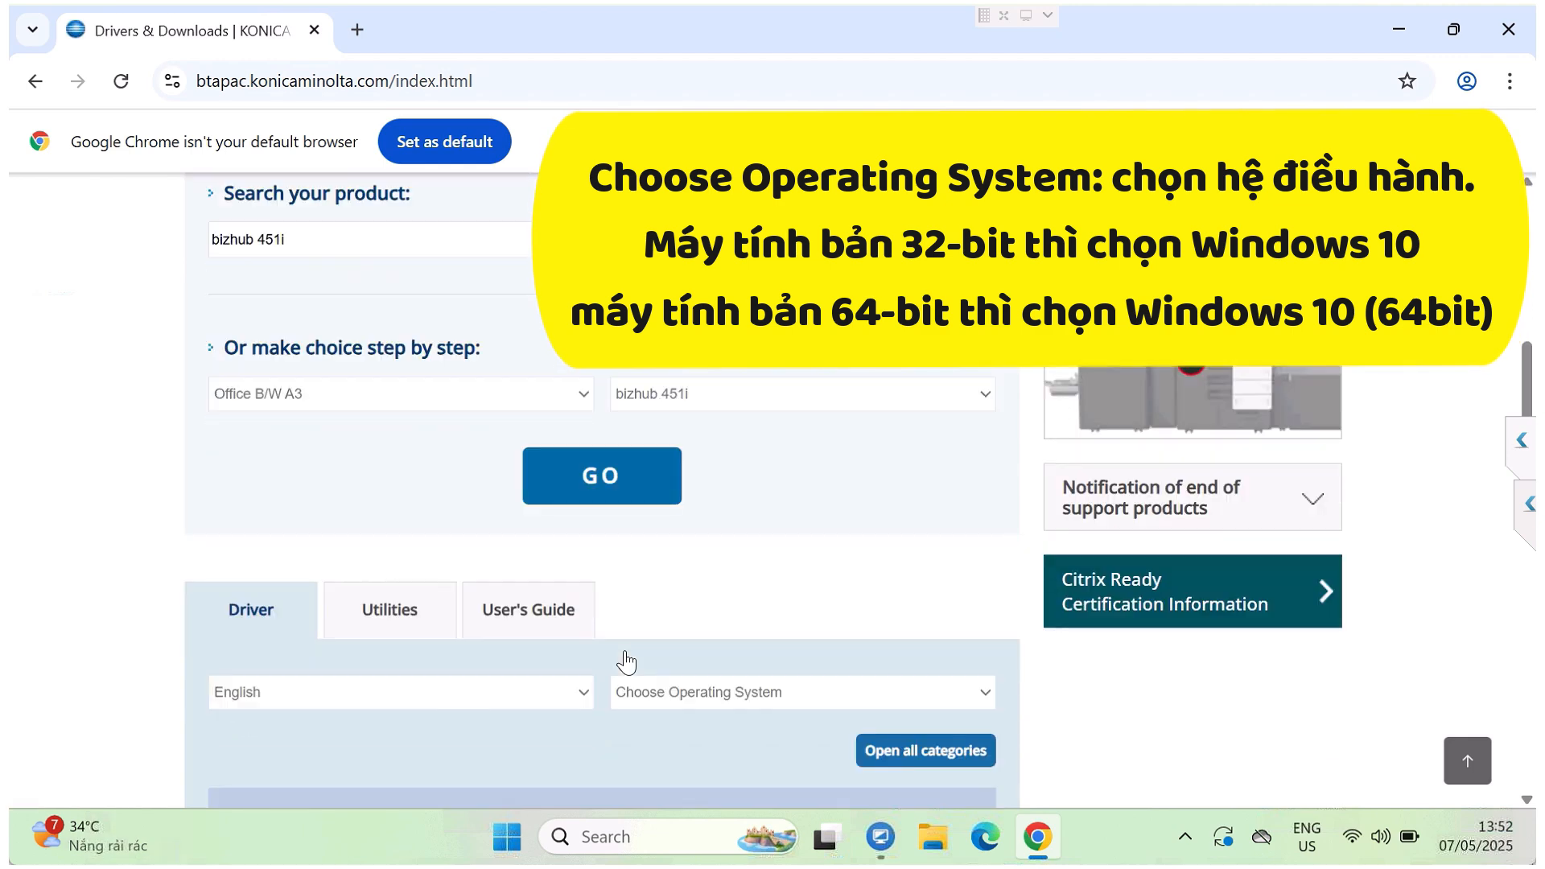
scroll(626, 661, down, 1)
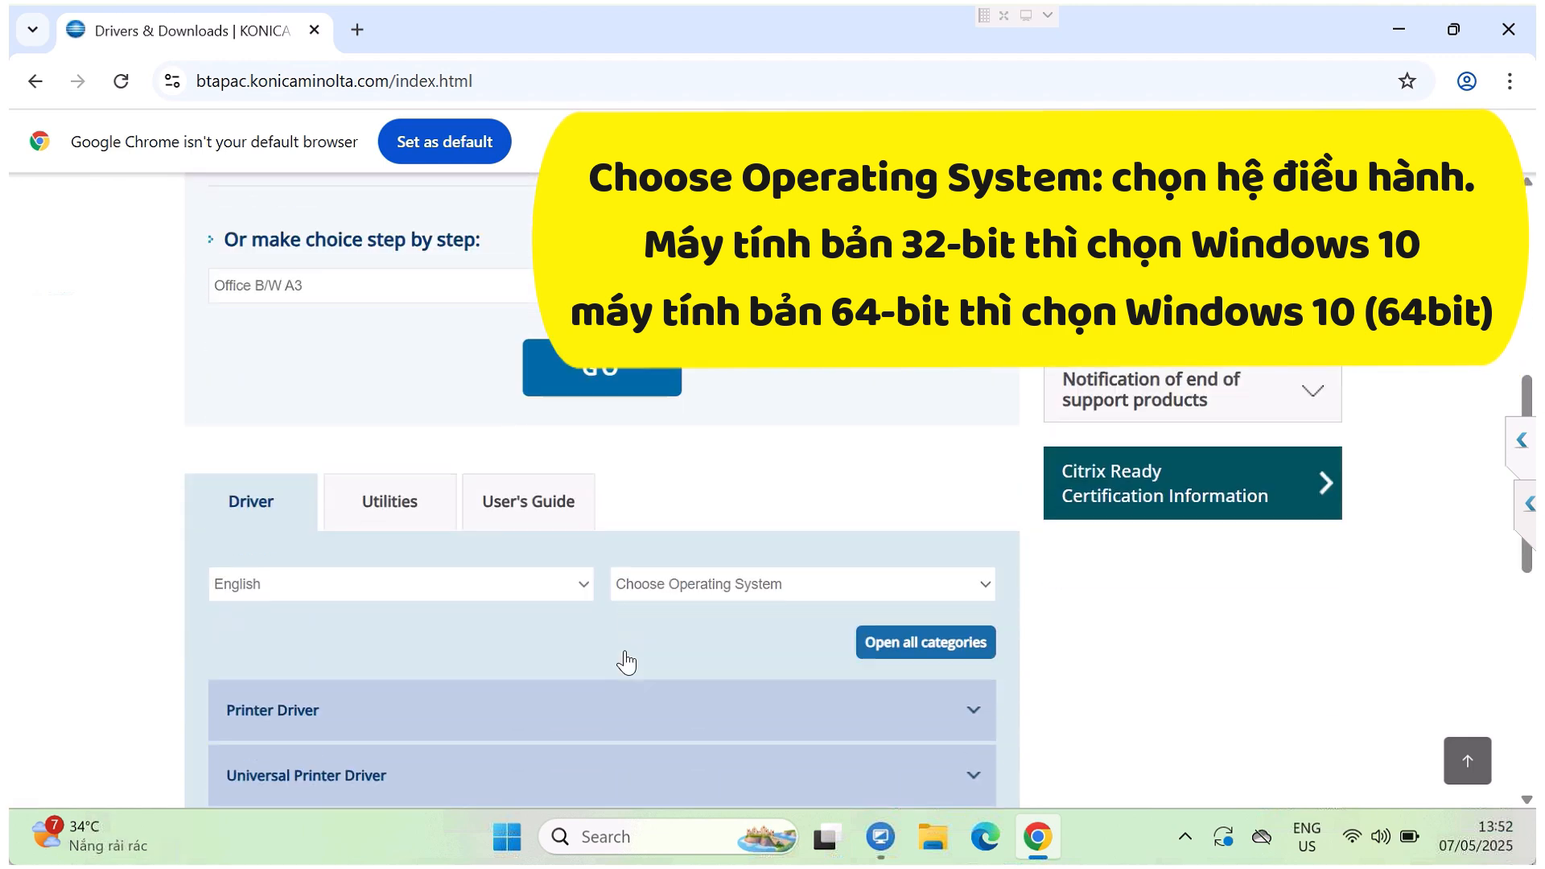
click(971, 578)
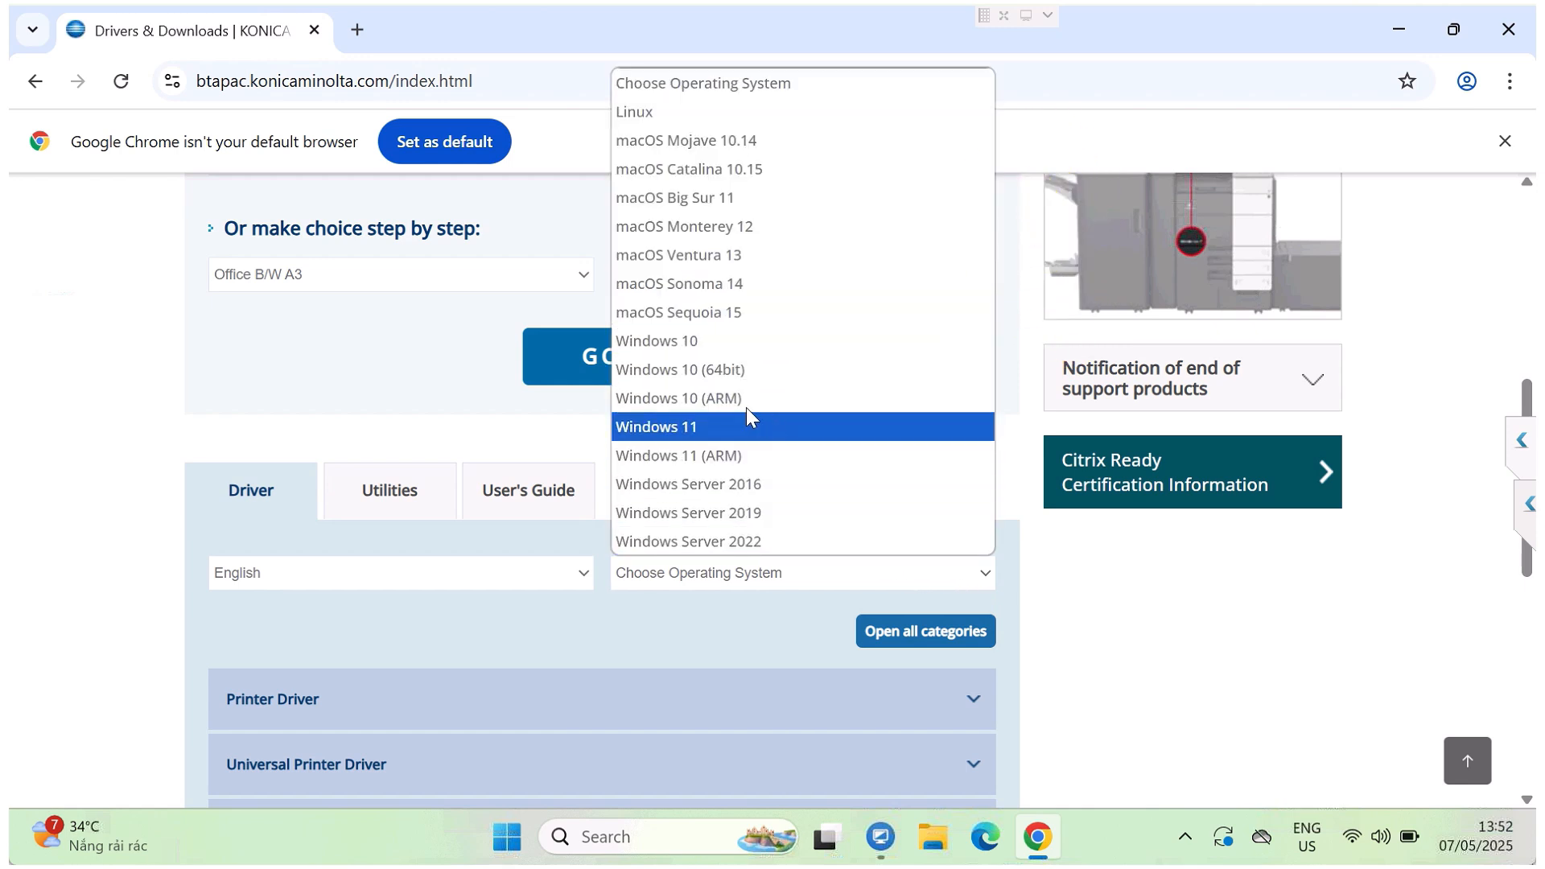
click(742, 370)
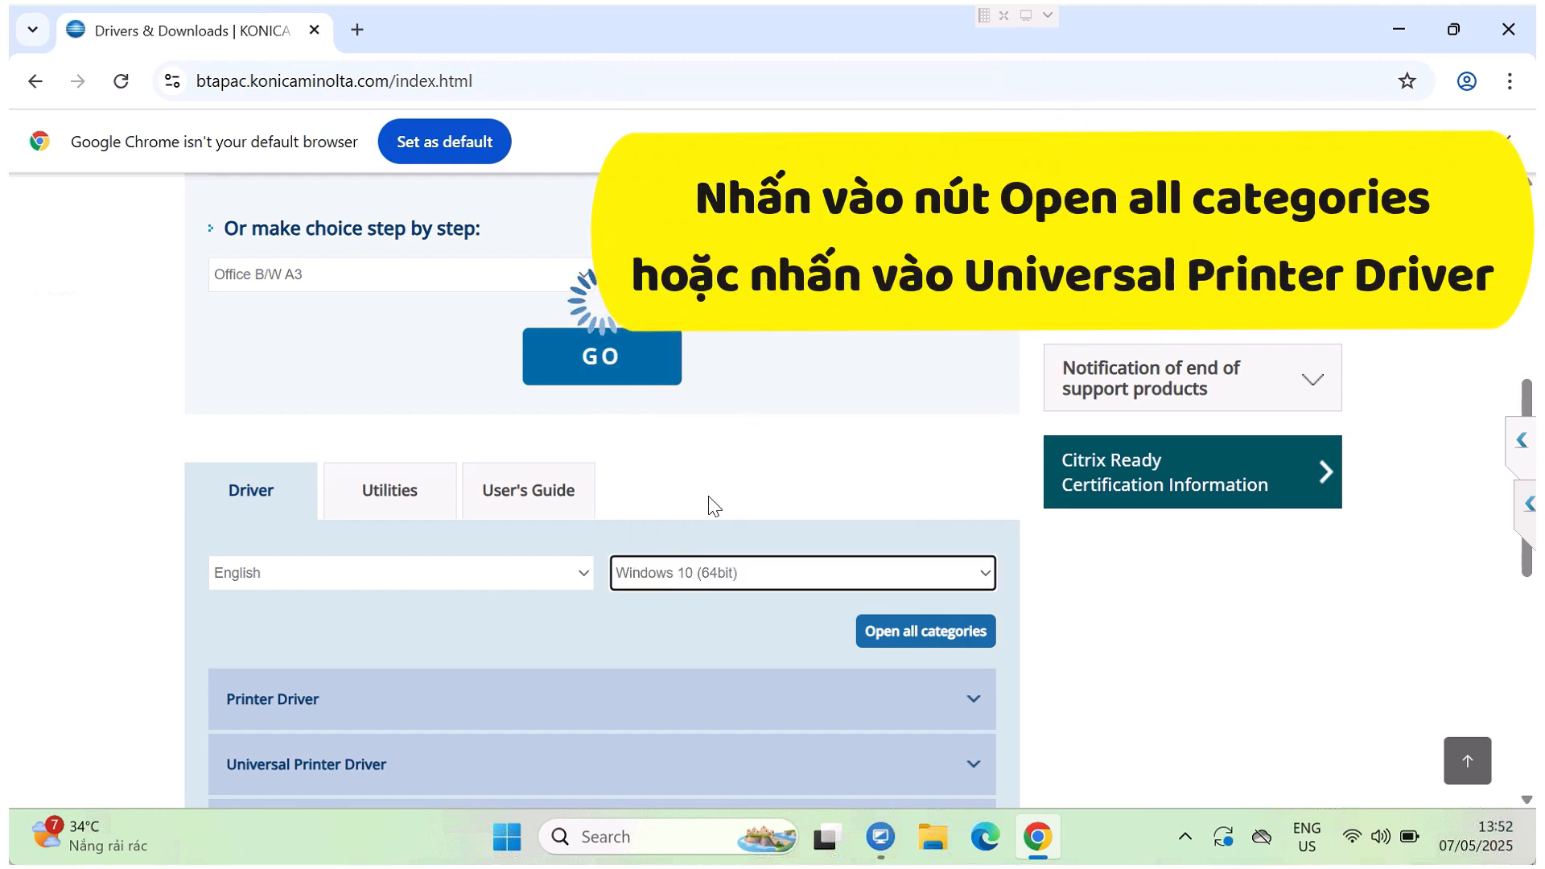
Expand the Universal Printer Driver category and open the download for PCL6 version 3.9.913.0.
click(973, 700)
scroll(811, 711, down, 3)
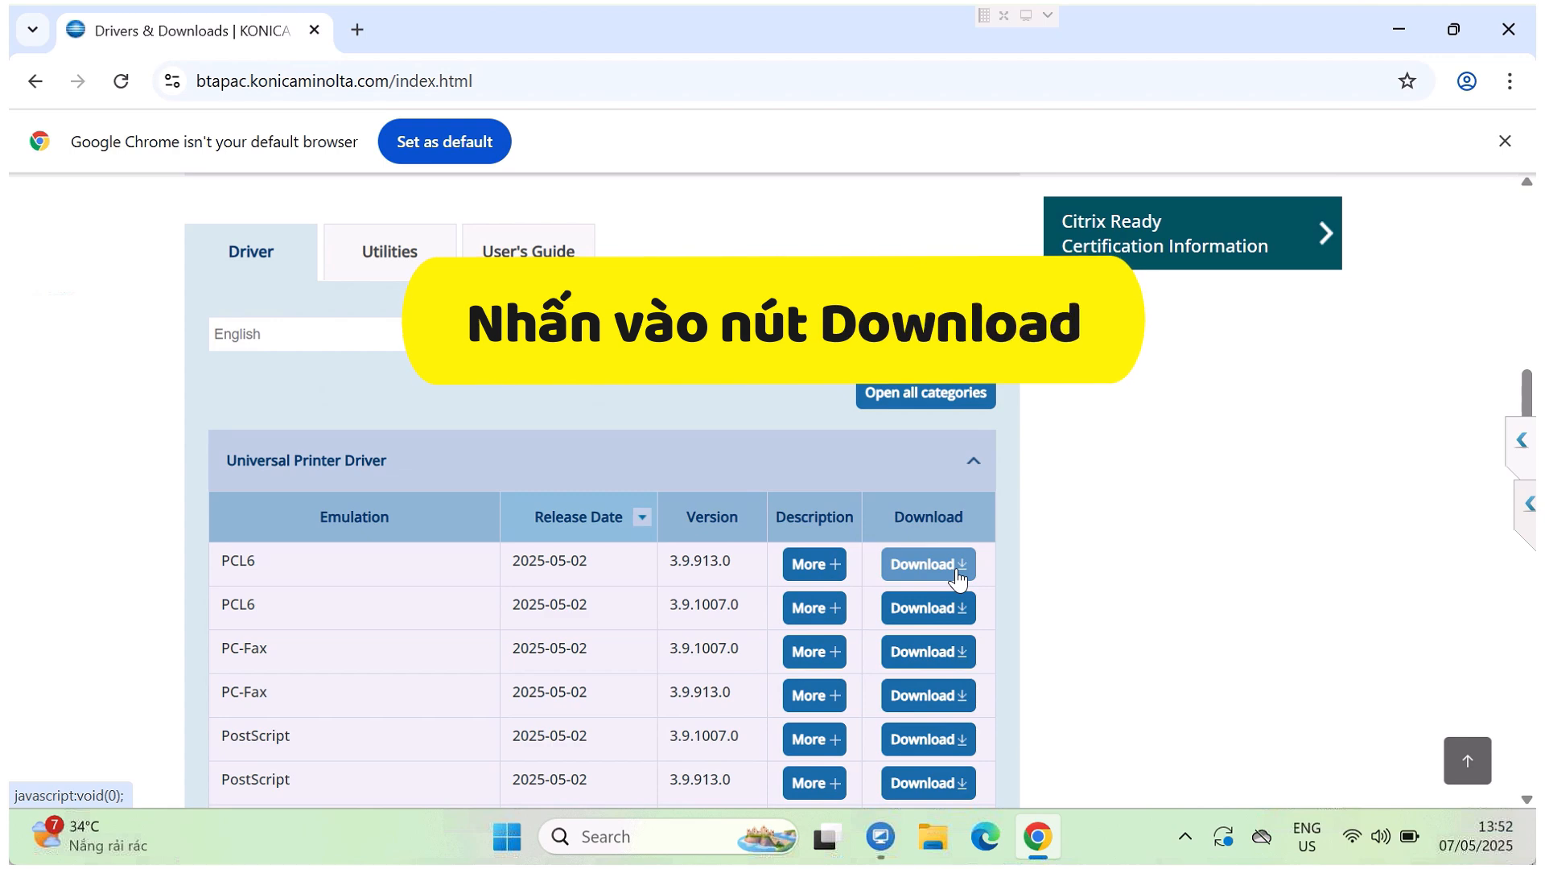
click(956, 570)
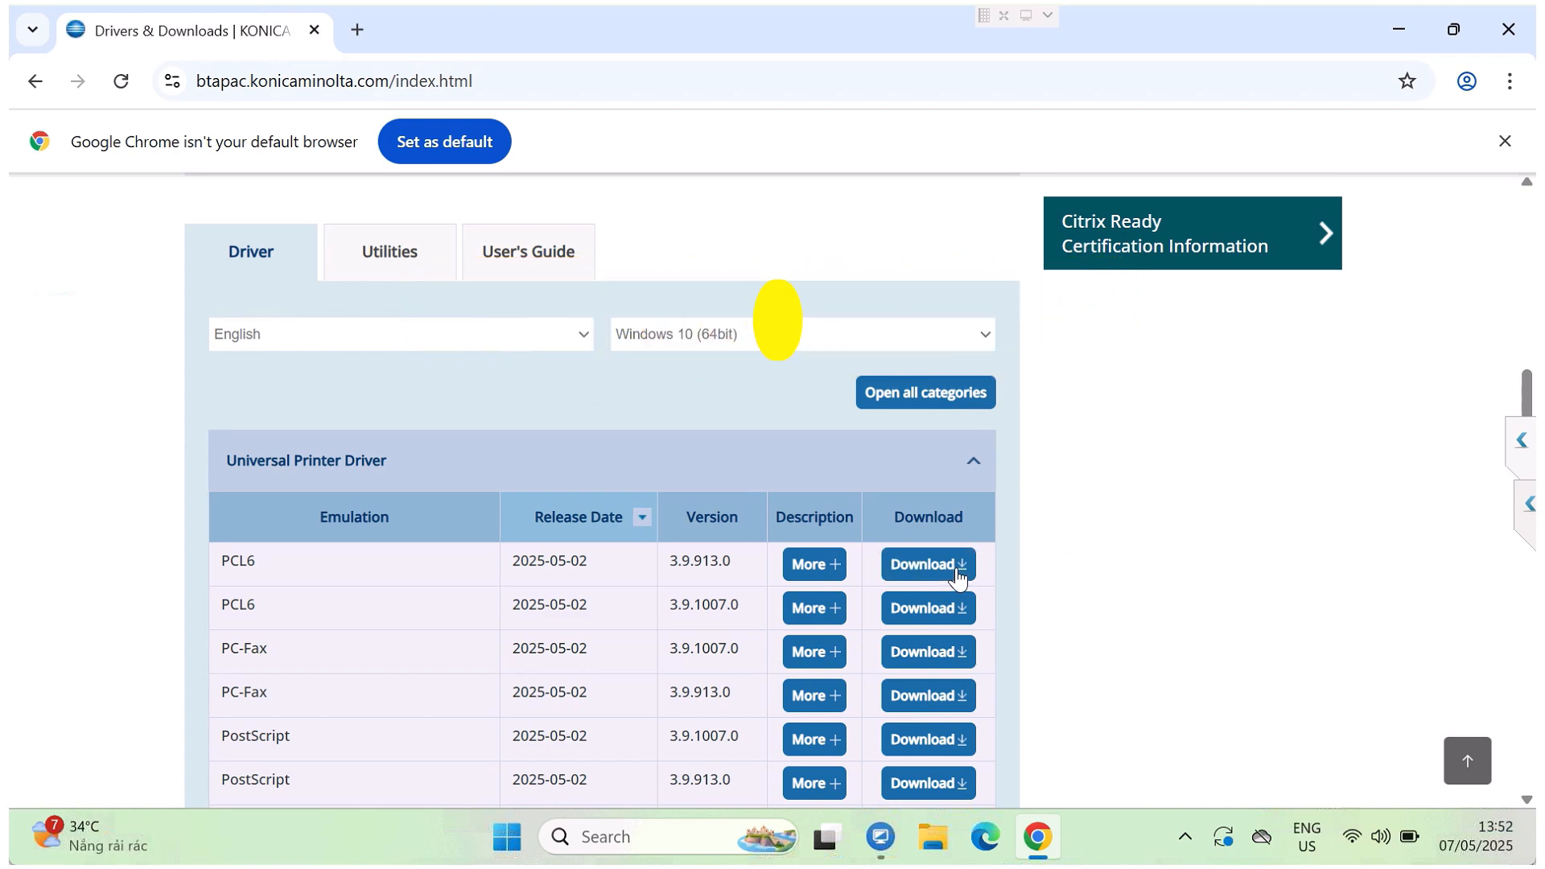
click(957, 573)
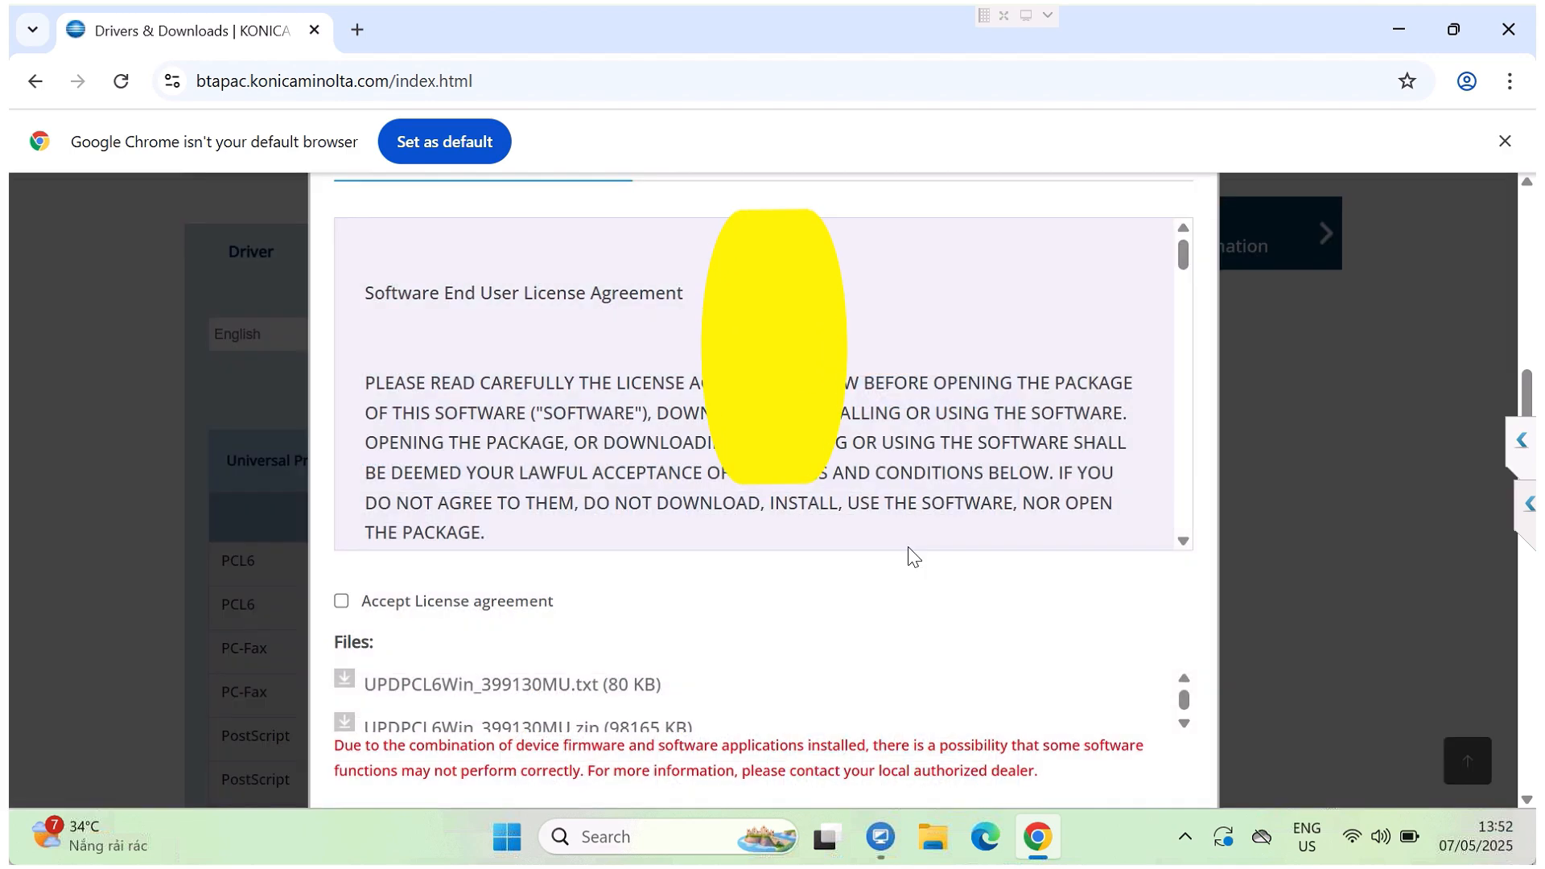
Accept the license agreement, download UPDPCL6Win_399130MU.zip and check its download progress.
click(357, 608)
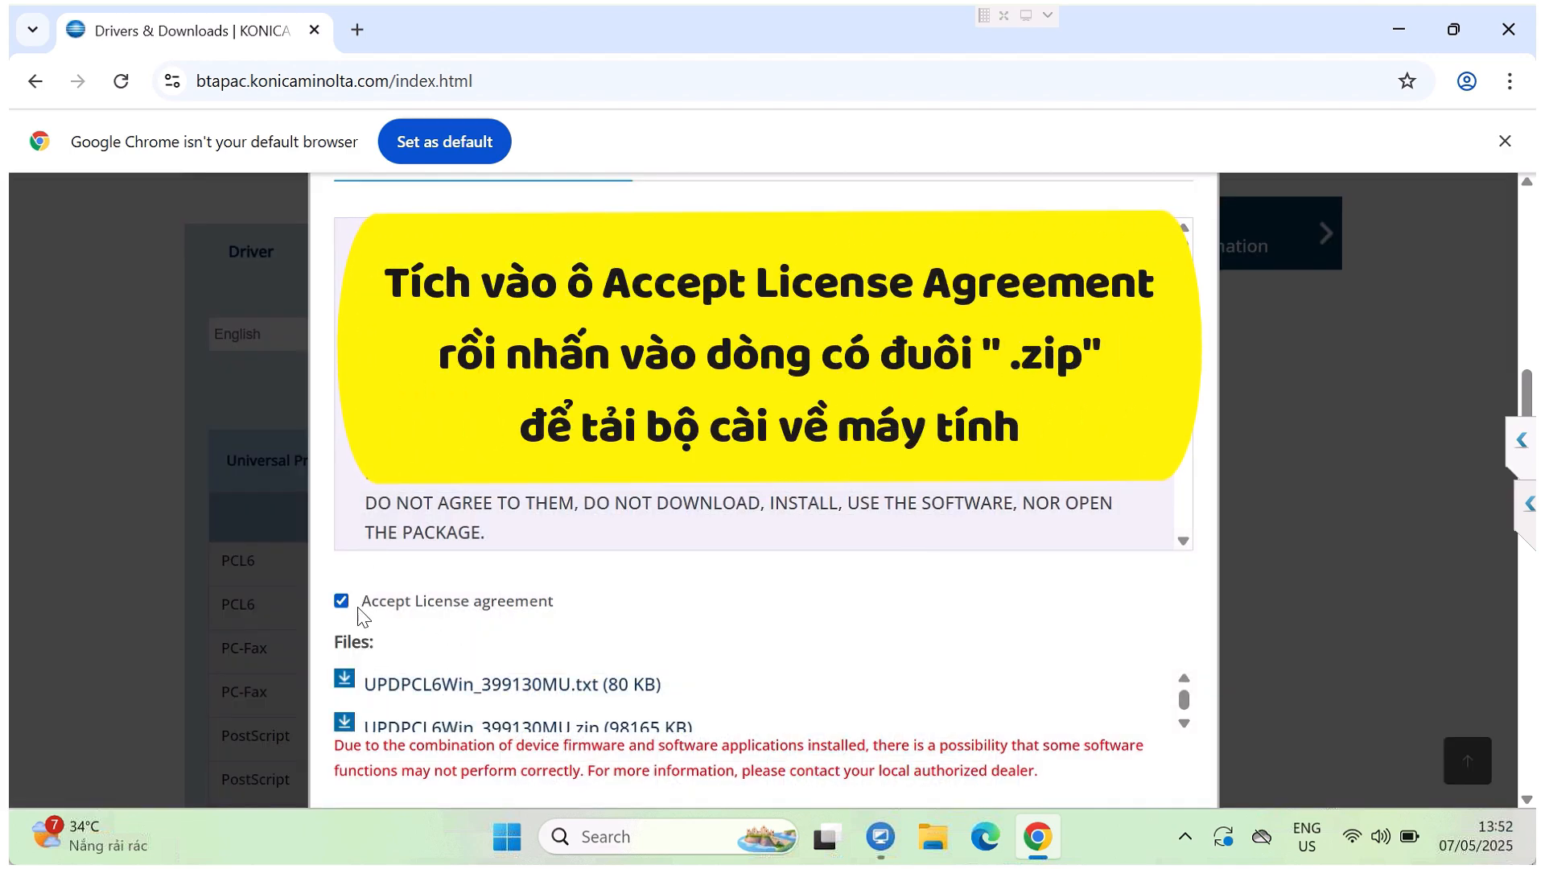
click(1183, 724)
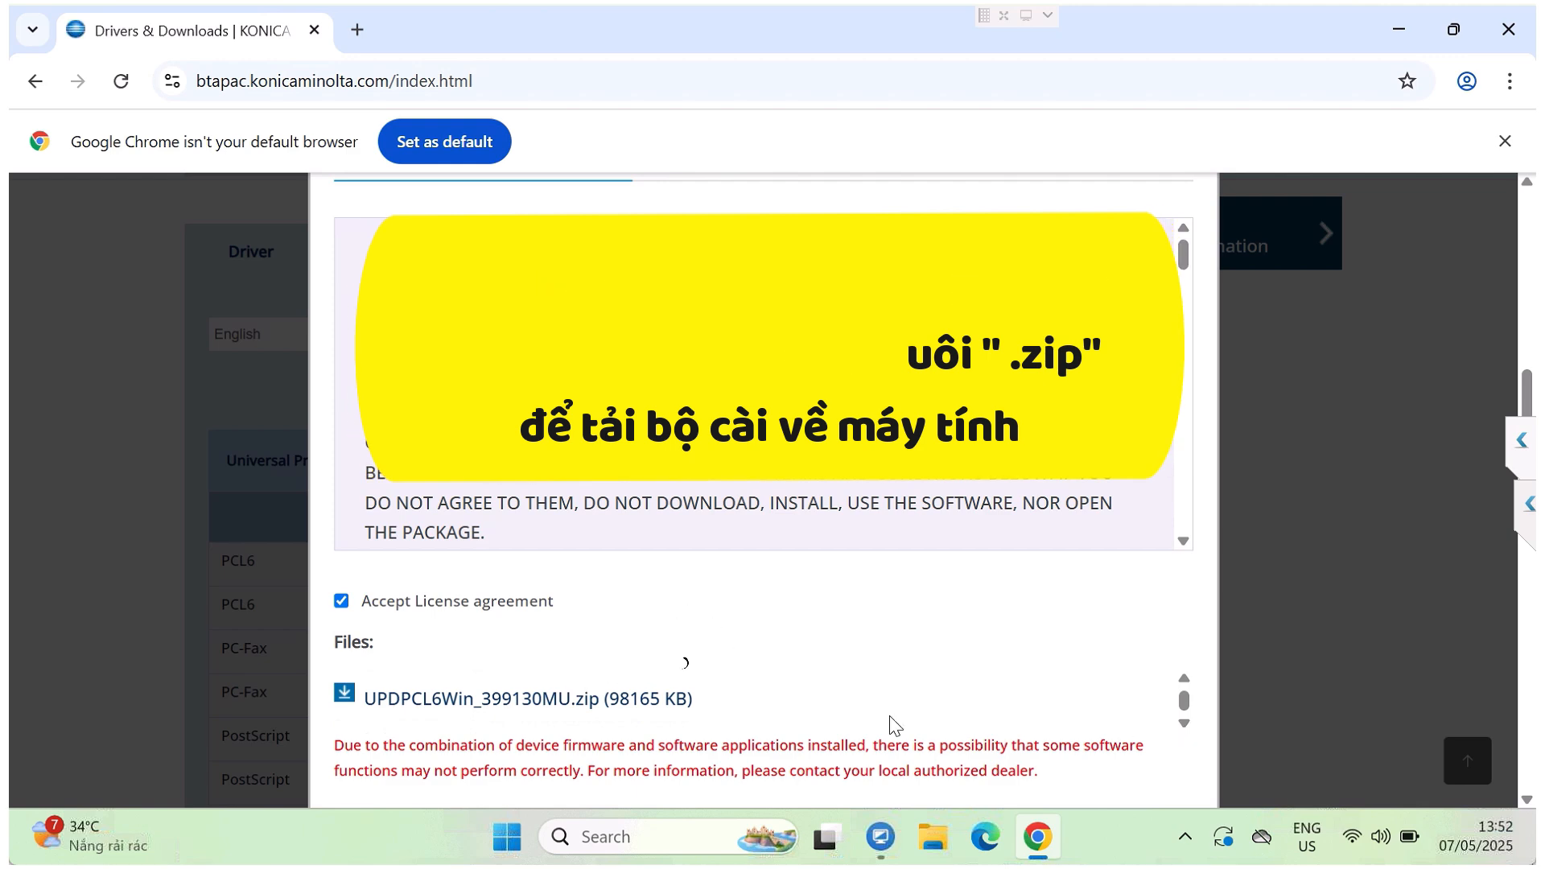
click(593, 712)
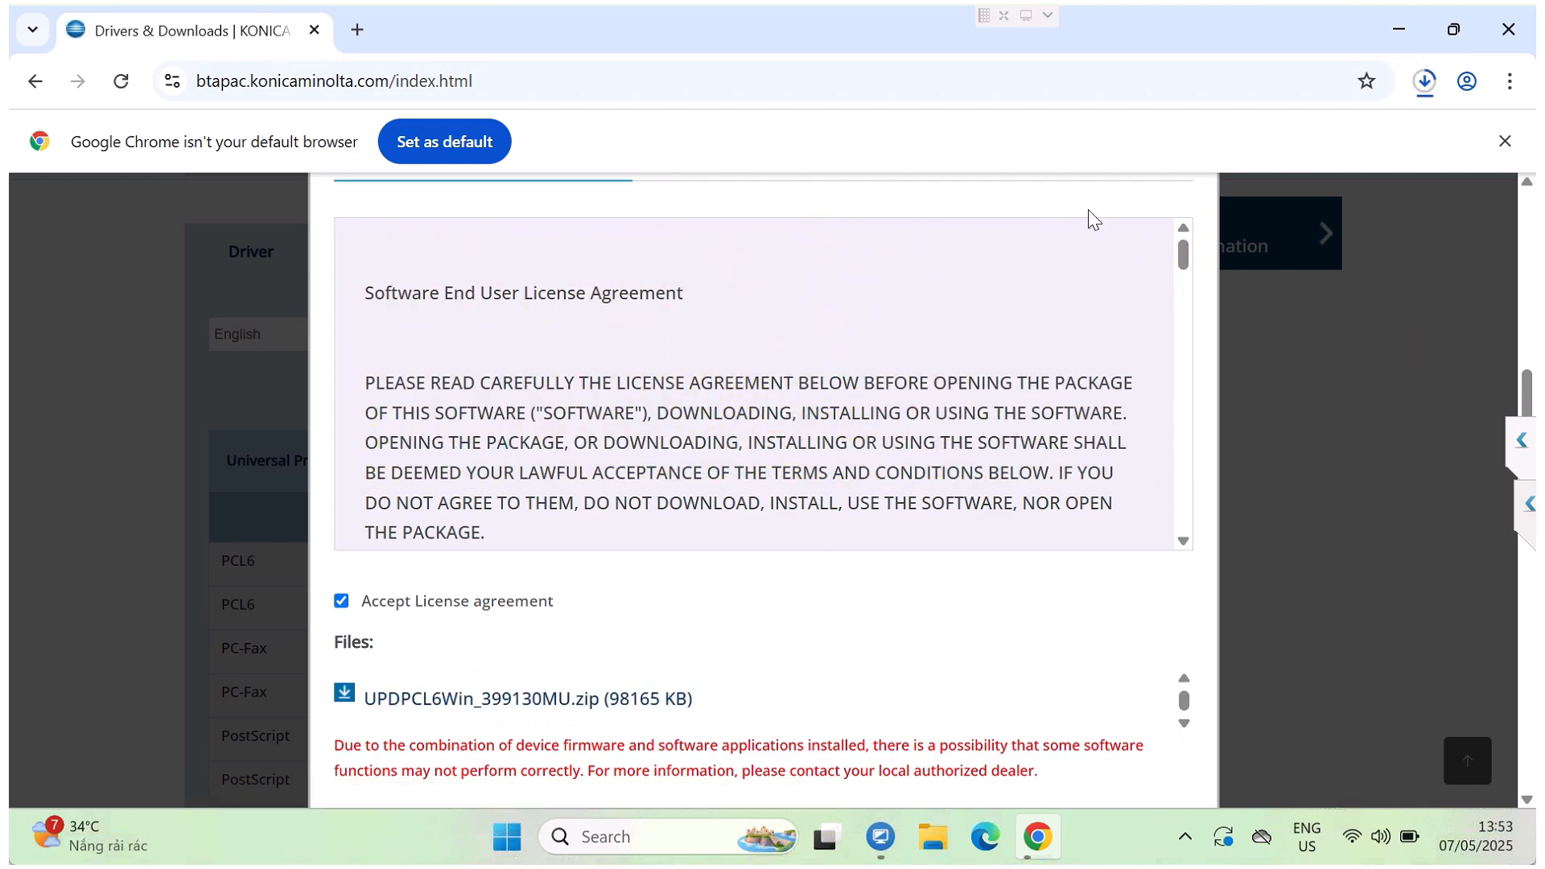
click(1422, 87)
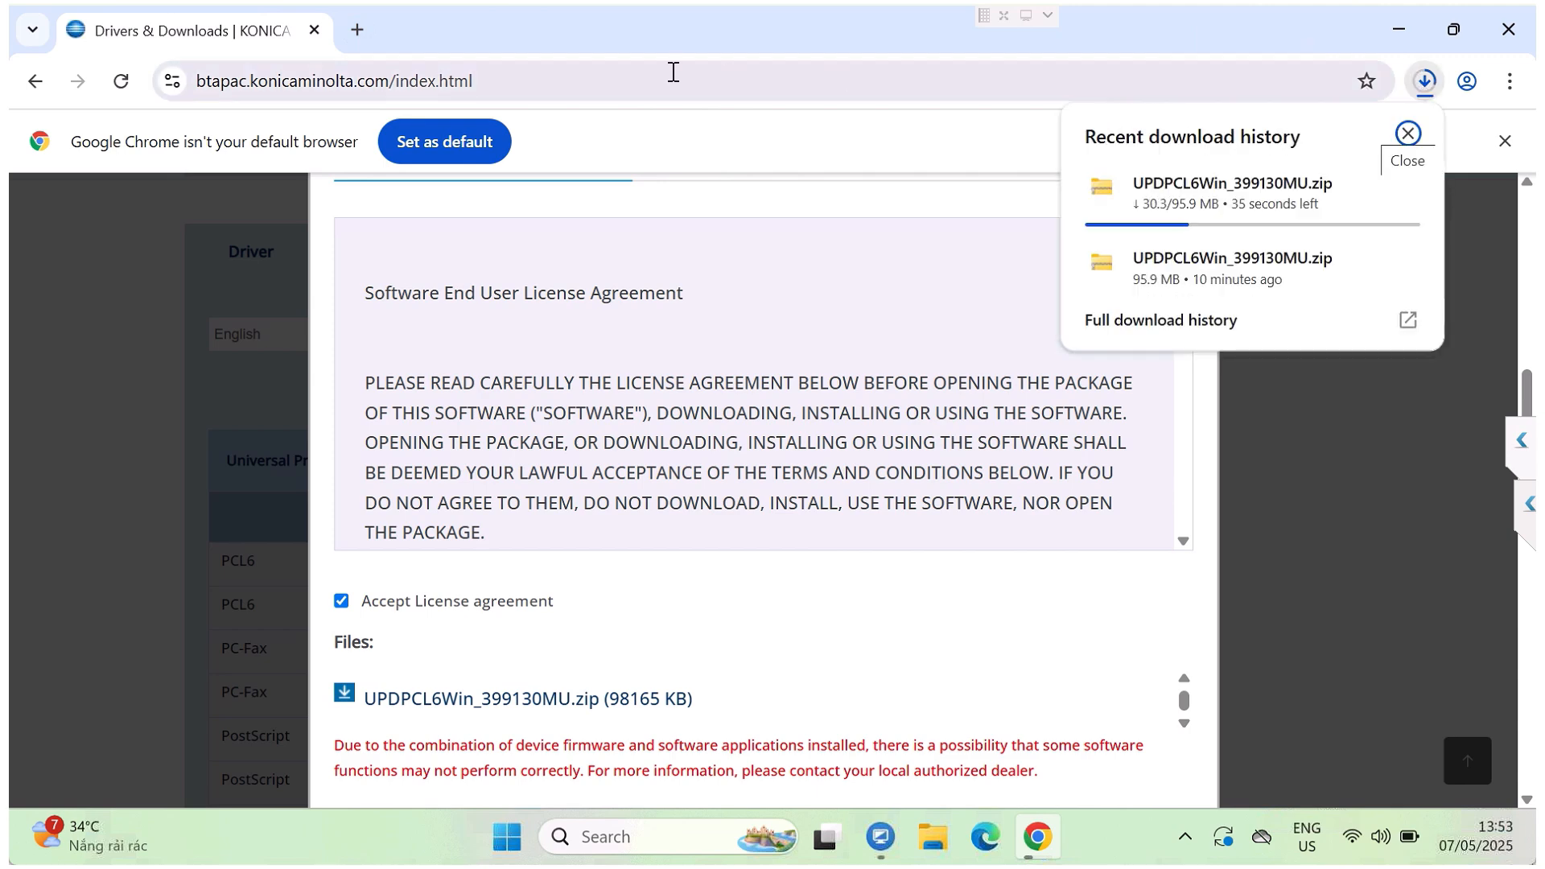
Check the connection to the printer by opening 172.16.0.234 in a new browser tab and proceeding past the privacy warning.
click(360, 31)
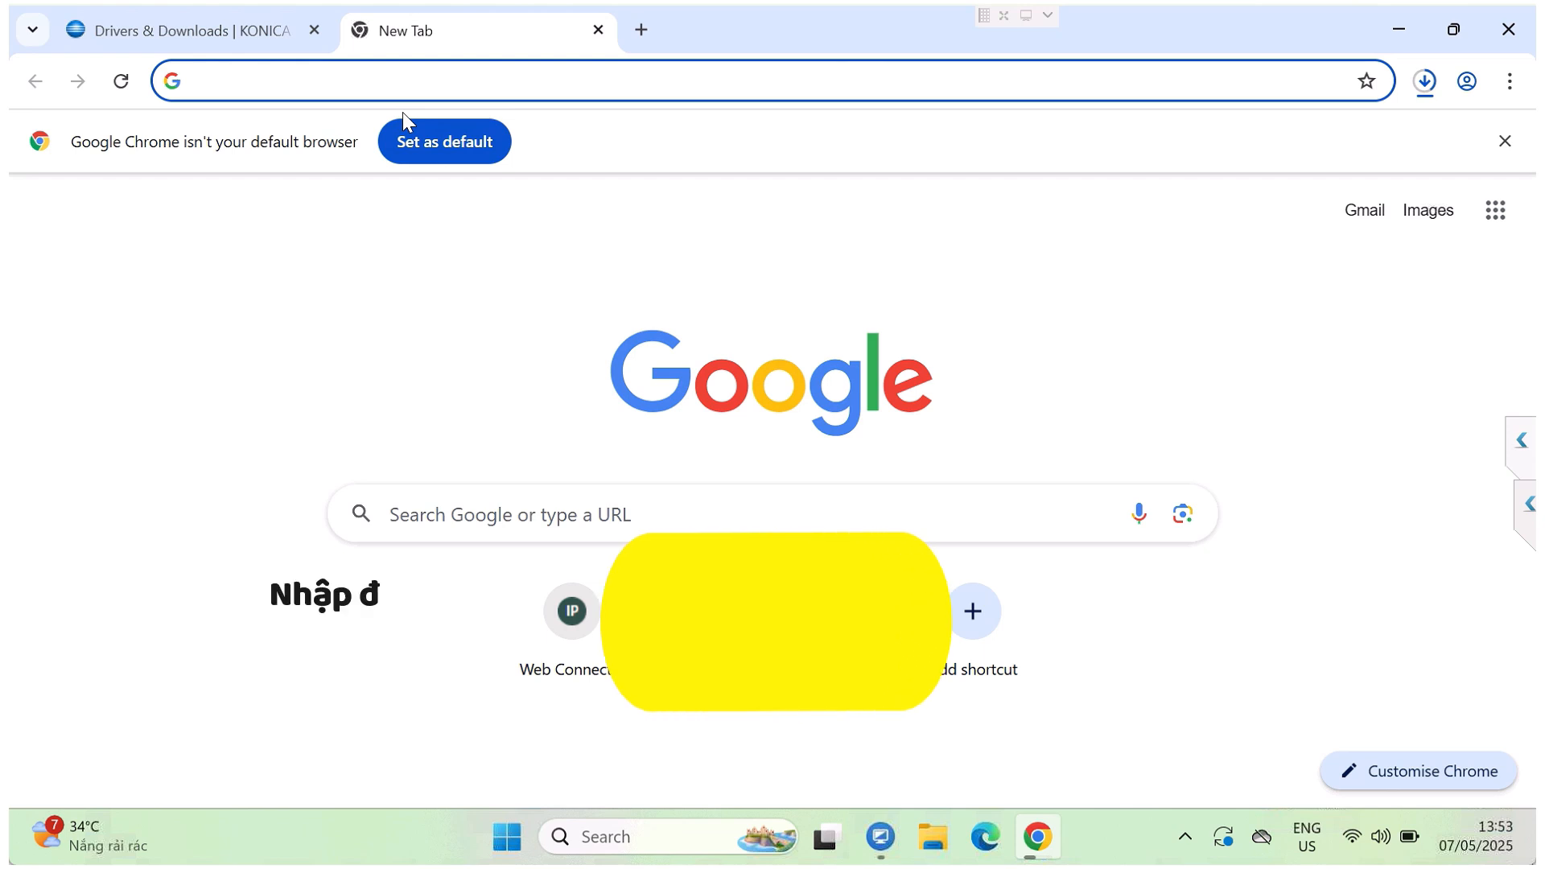
text(172)
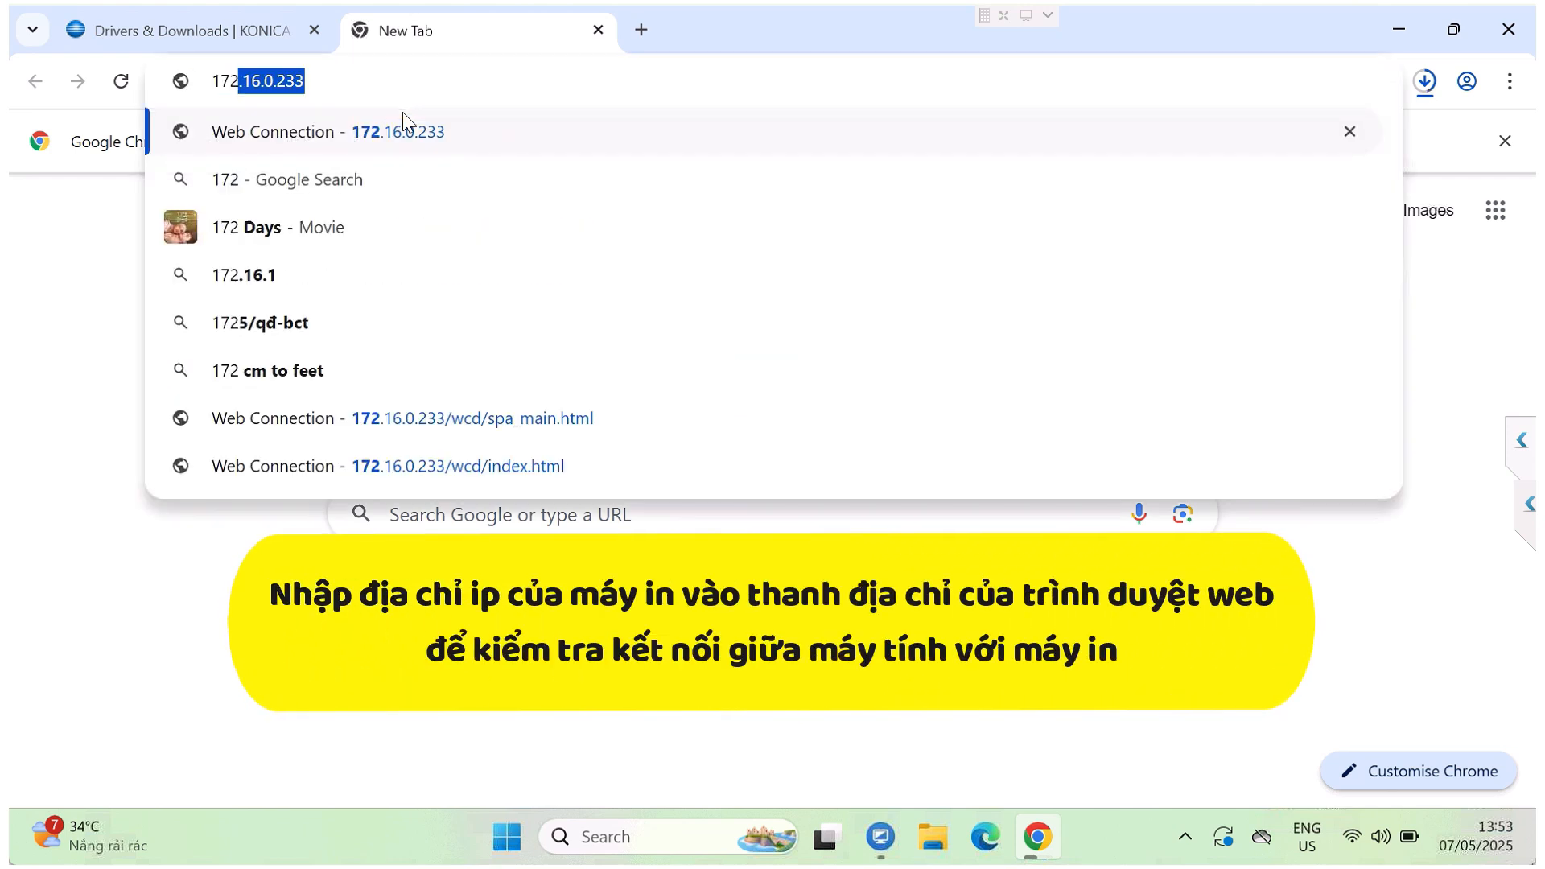
text(.16)
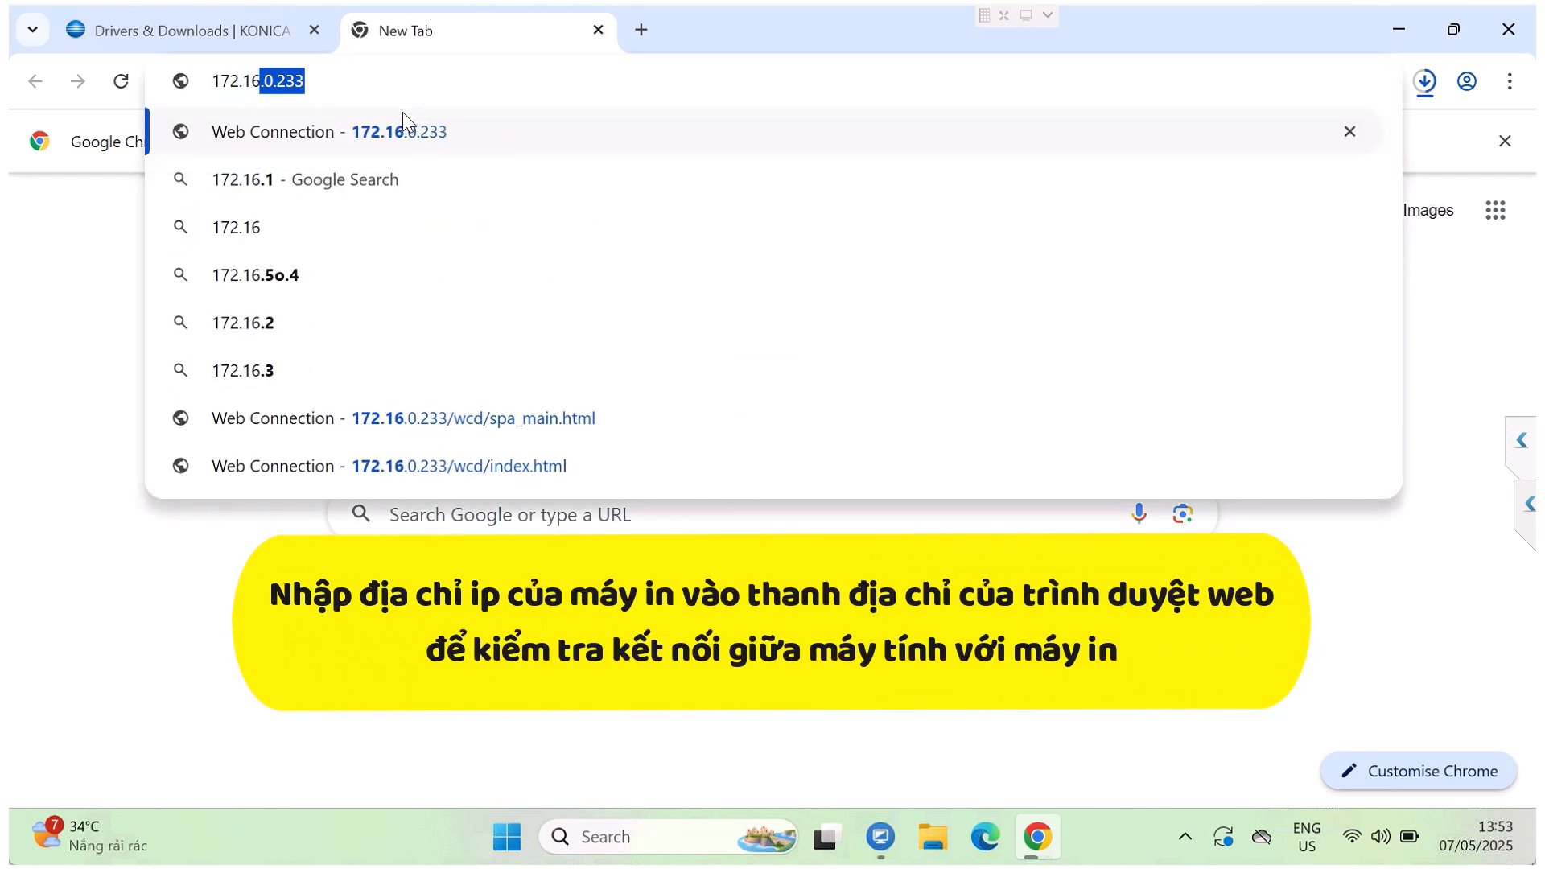
text(.0.)
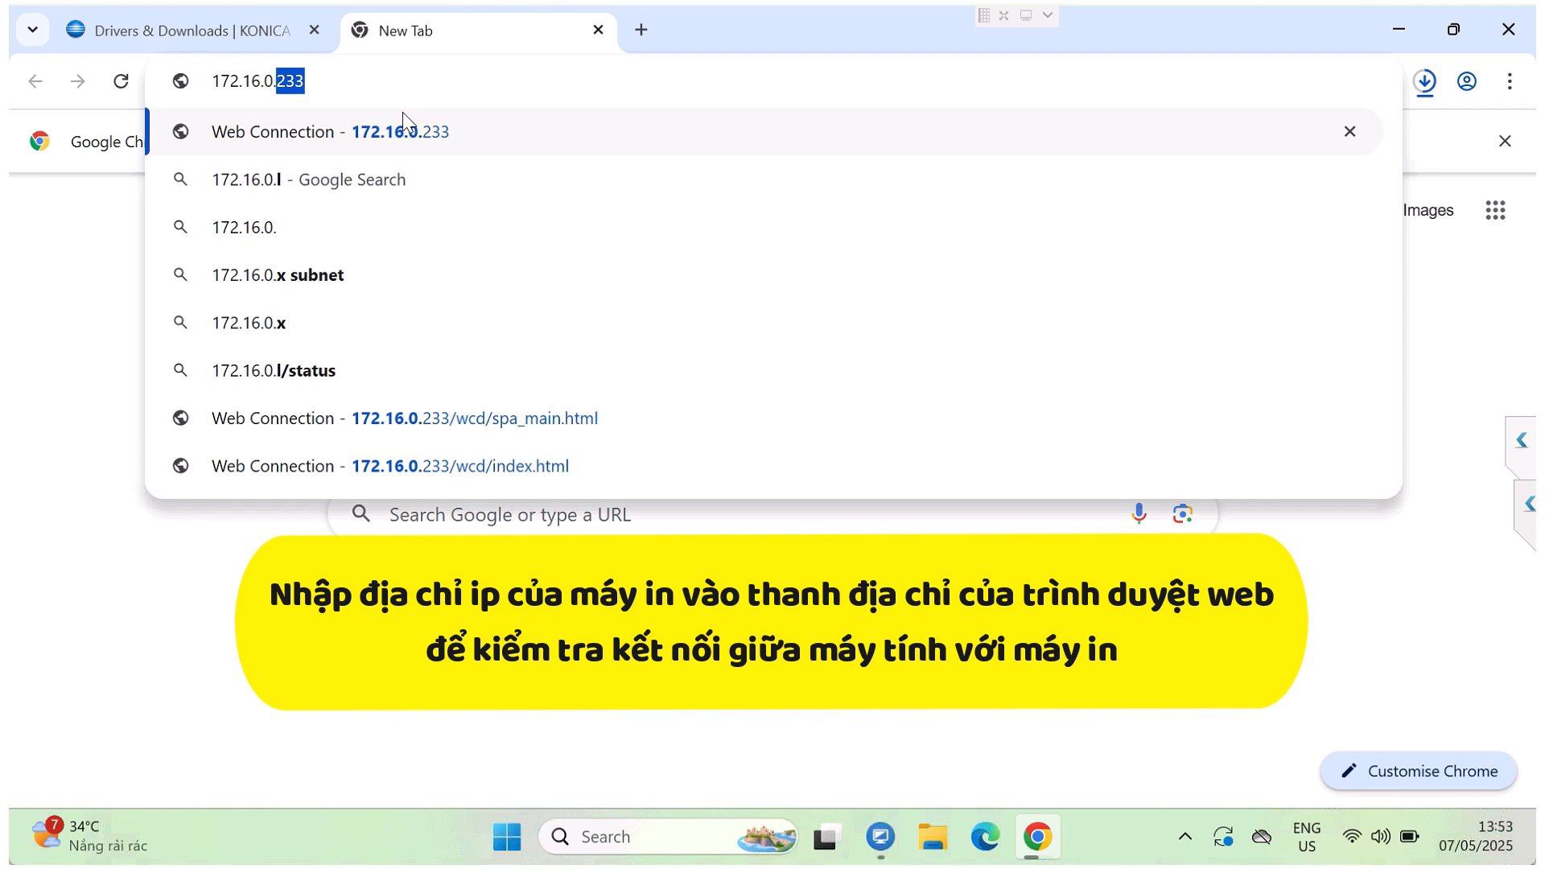
text(234)
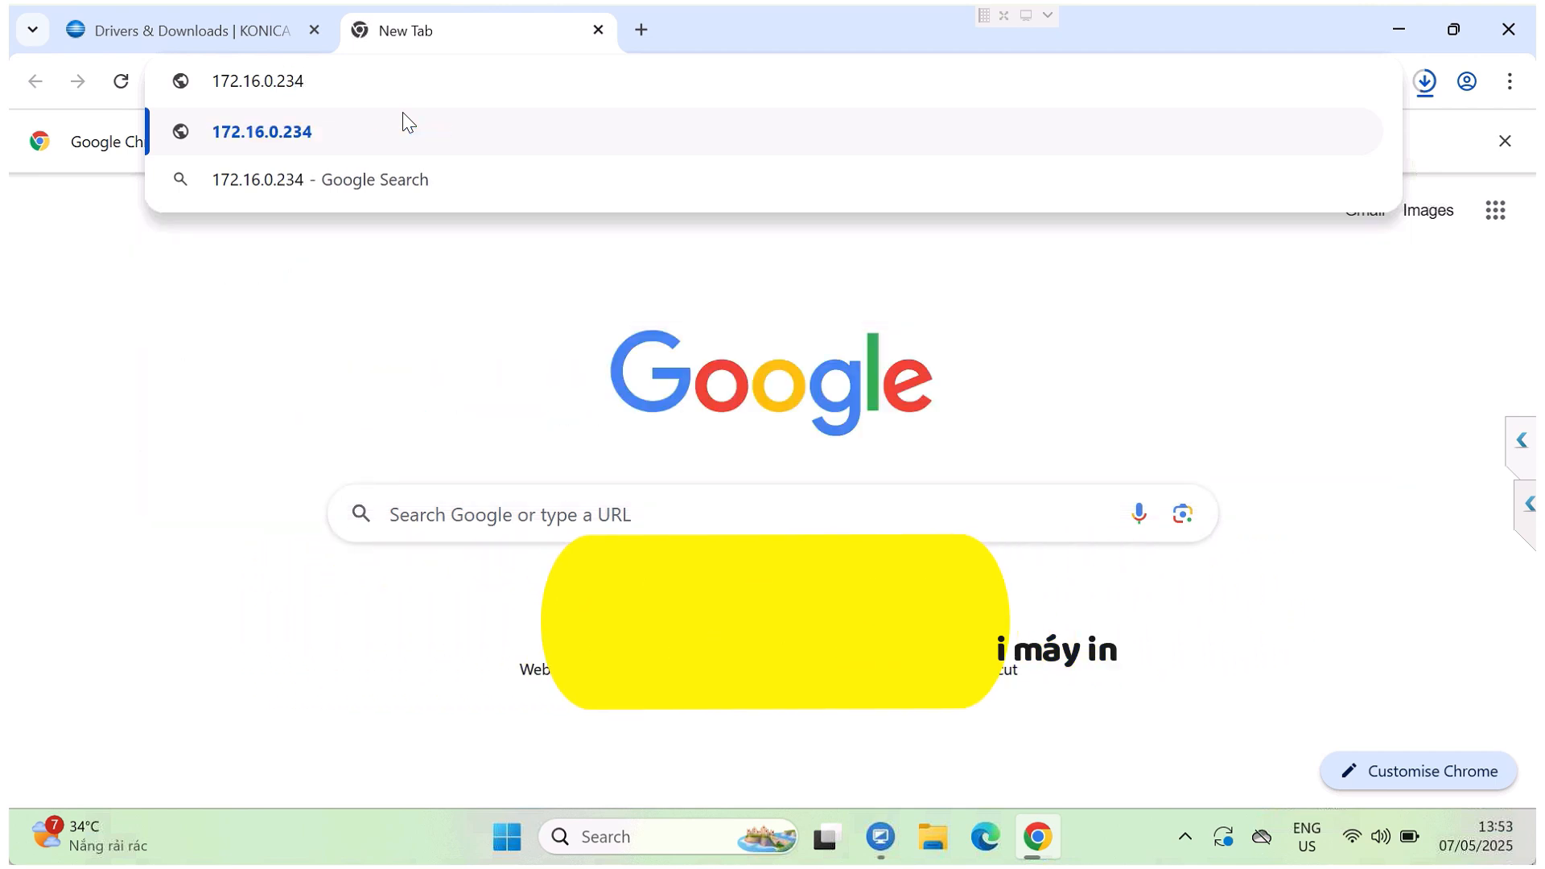
key(Return)
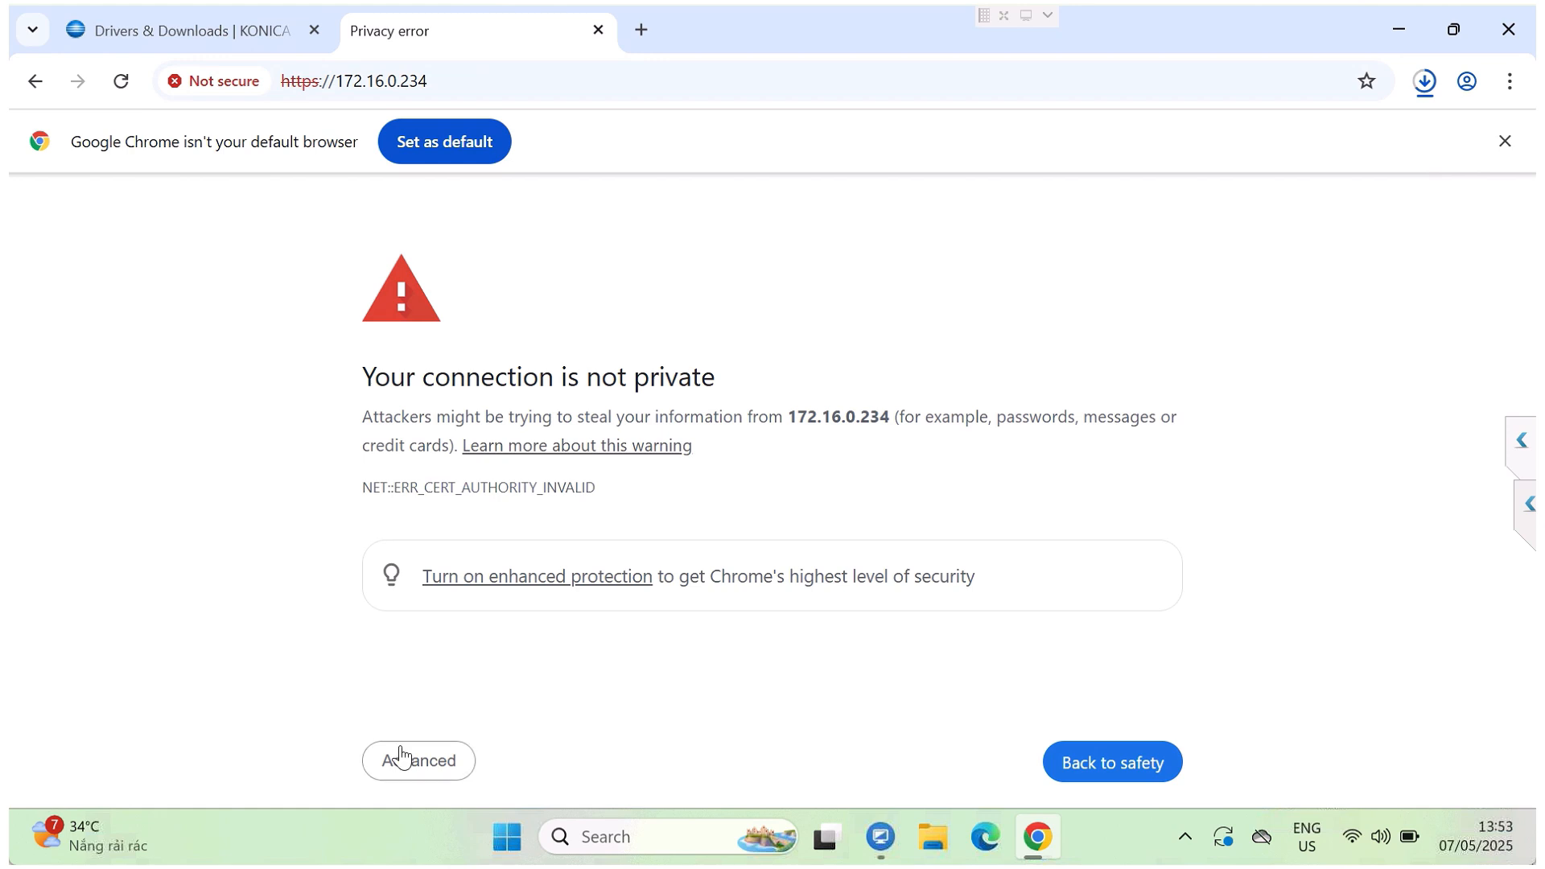
click(456, 738)
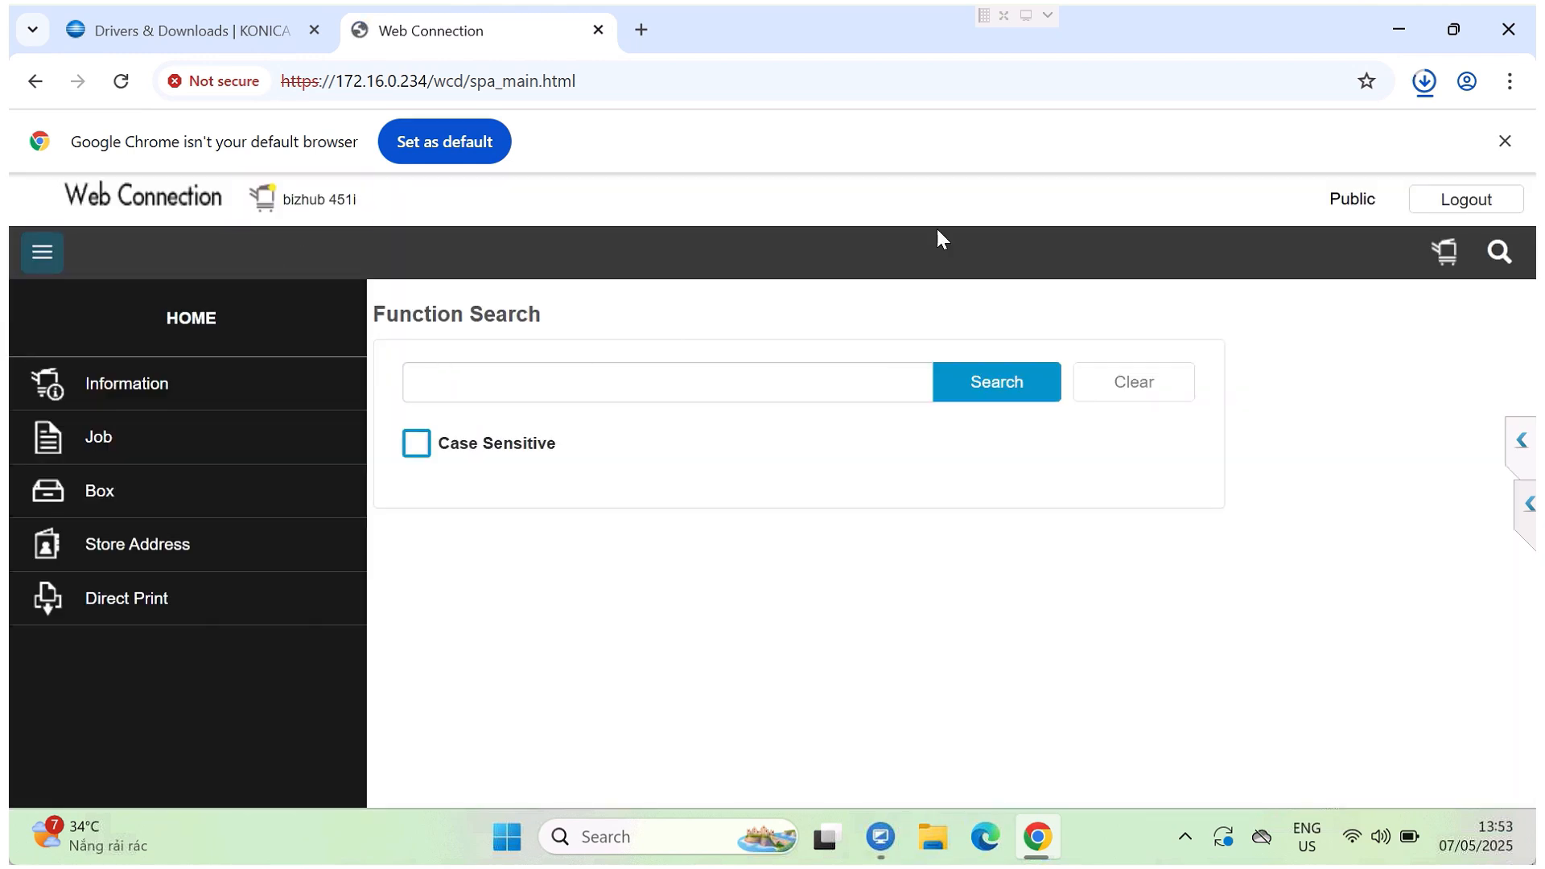
Show the downloaded UPDPCL6Win_399130MU.zip in its folder and extract it to the suggested destination in Downloads.
click(1425, 84)
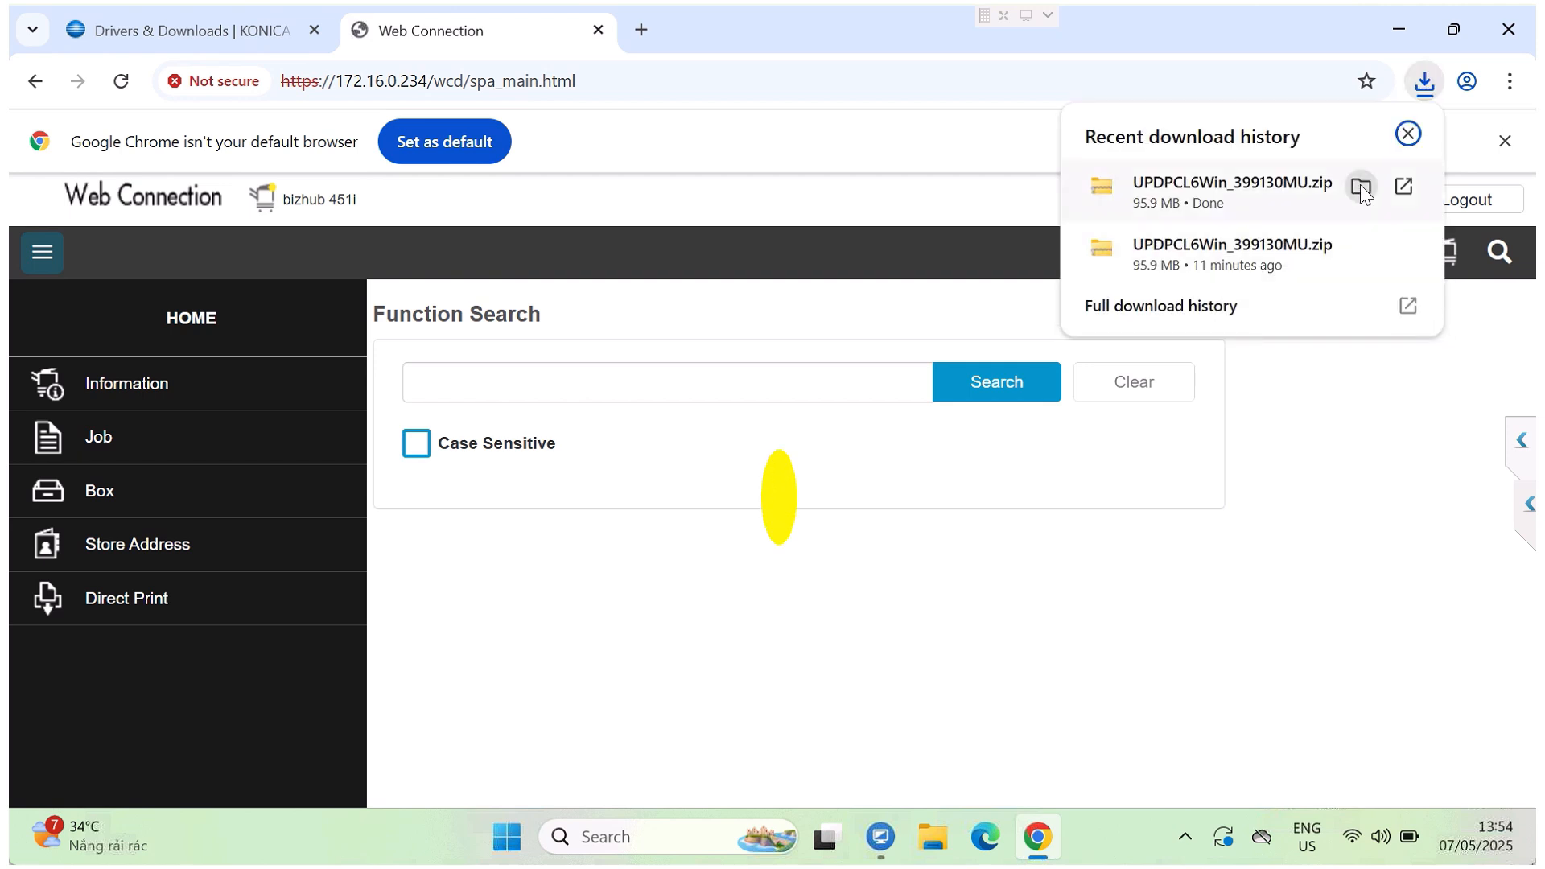
click(1361, 190)
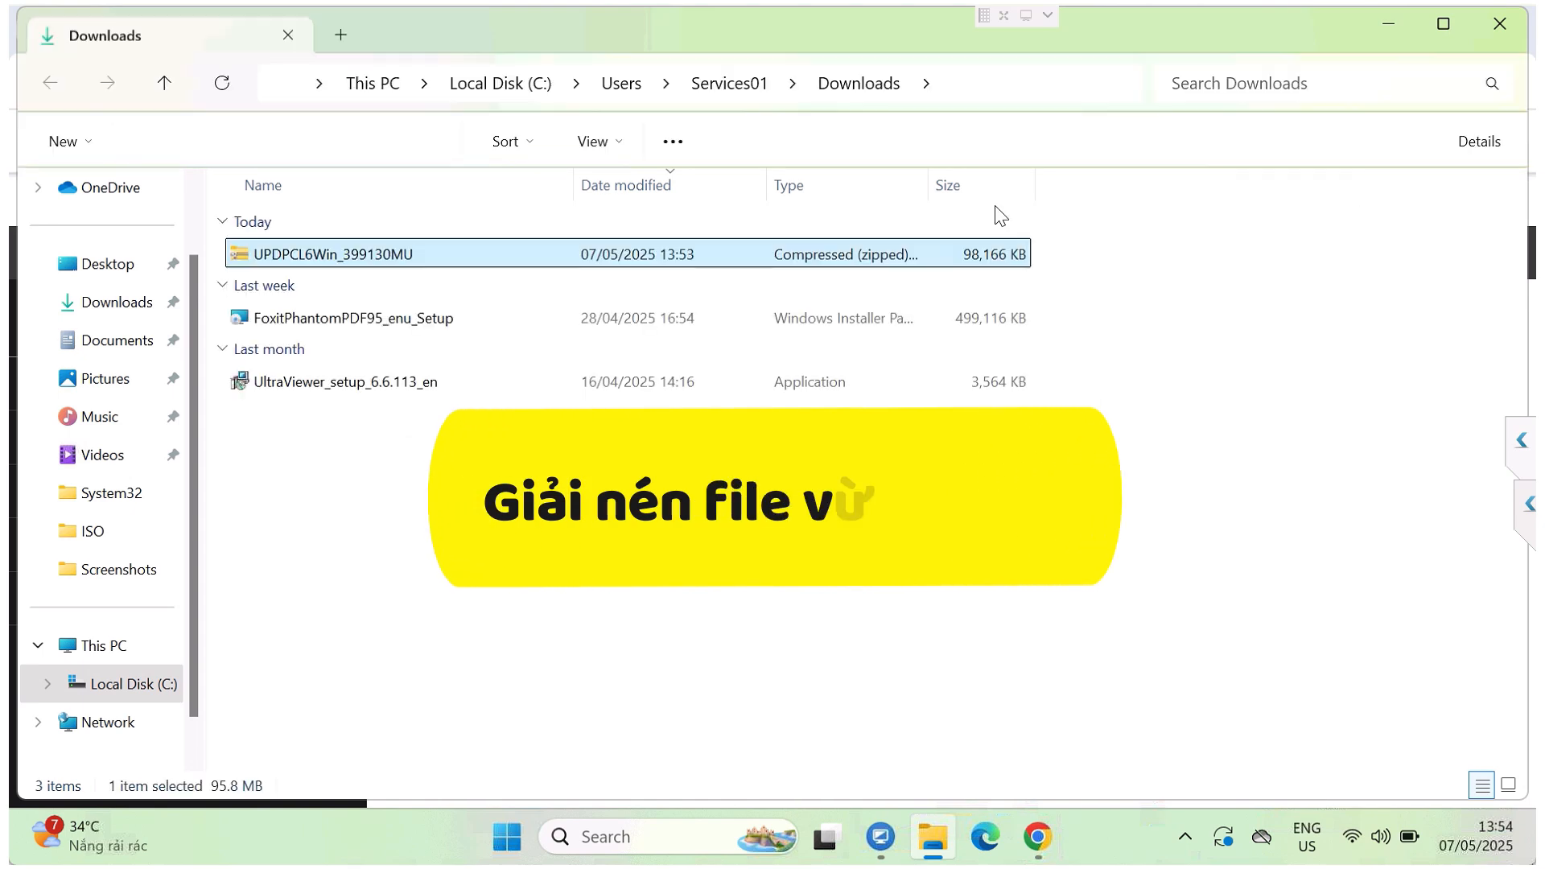
right_click(428, 253)
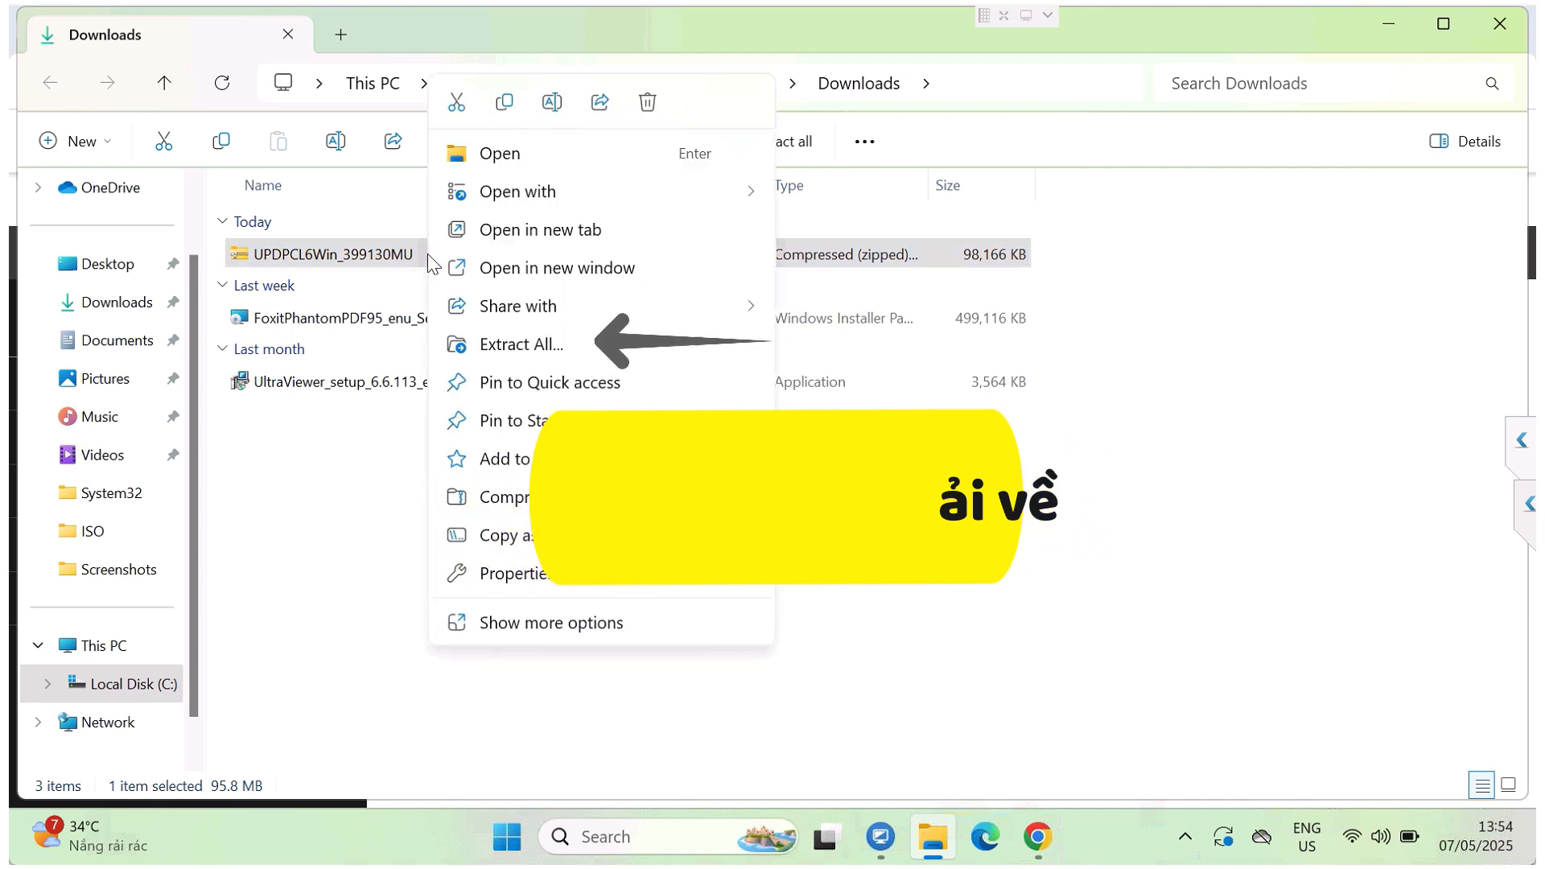
click(517, 346)
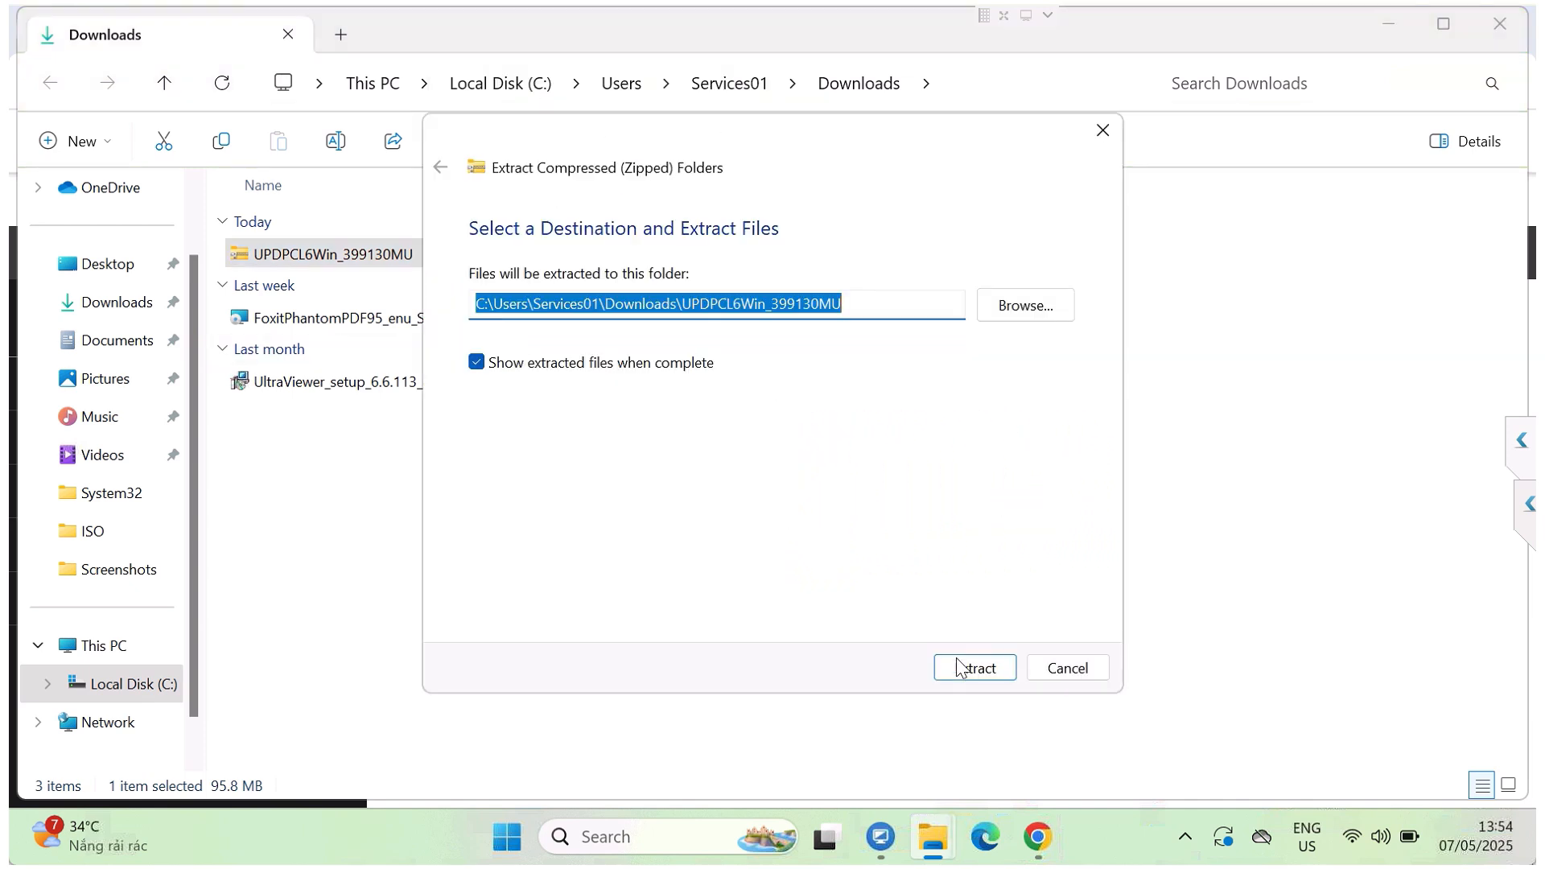
click(966, 669)
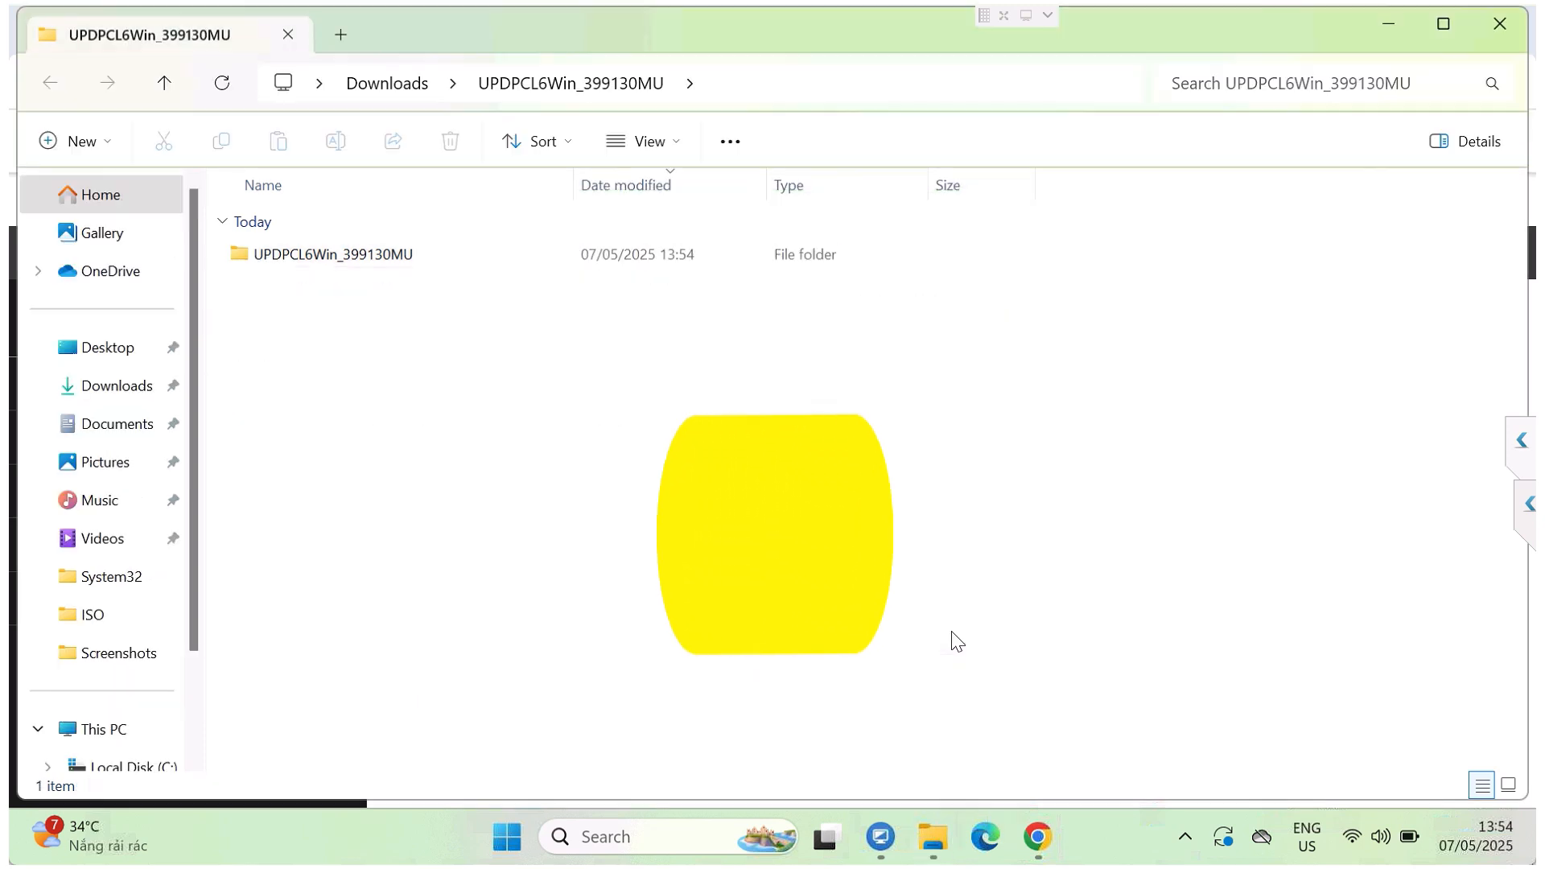
Open the inner UPDPCL6Win_399130MU folder of the extracted files and select the driver folder.
double_click(390, 254)
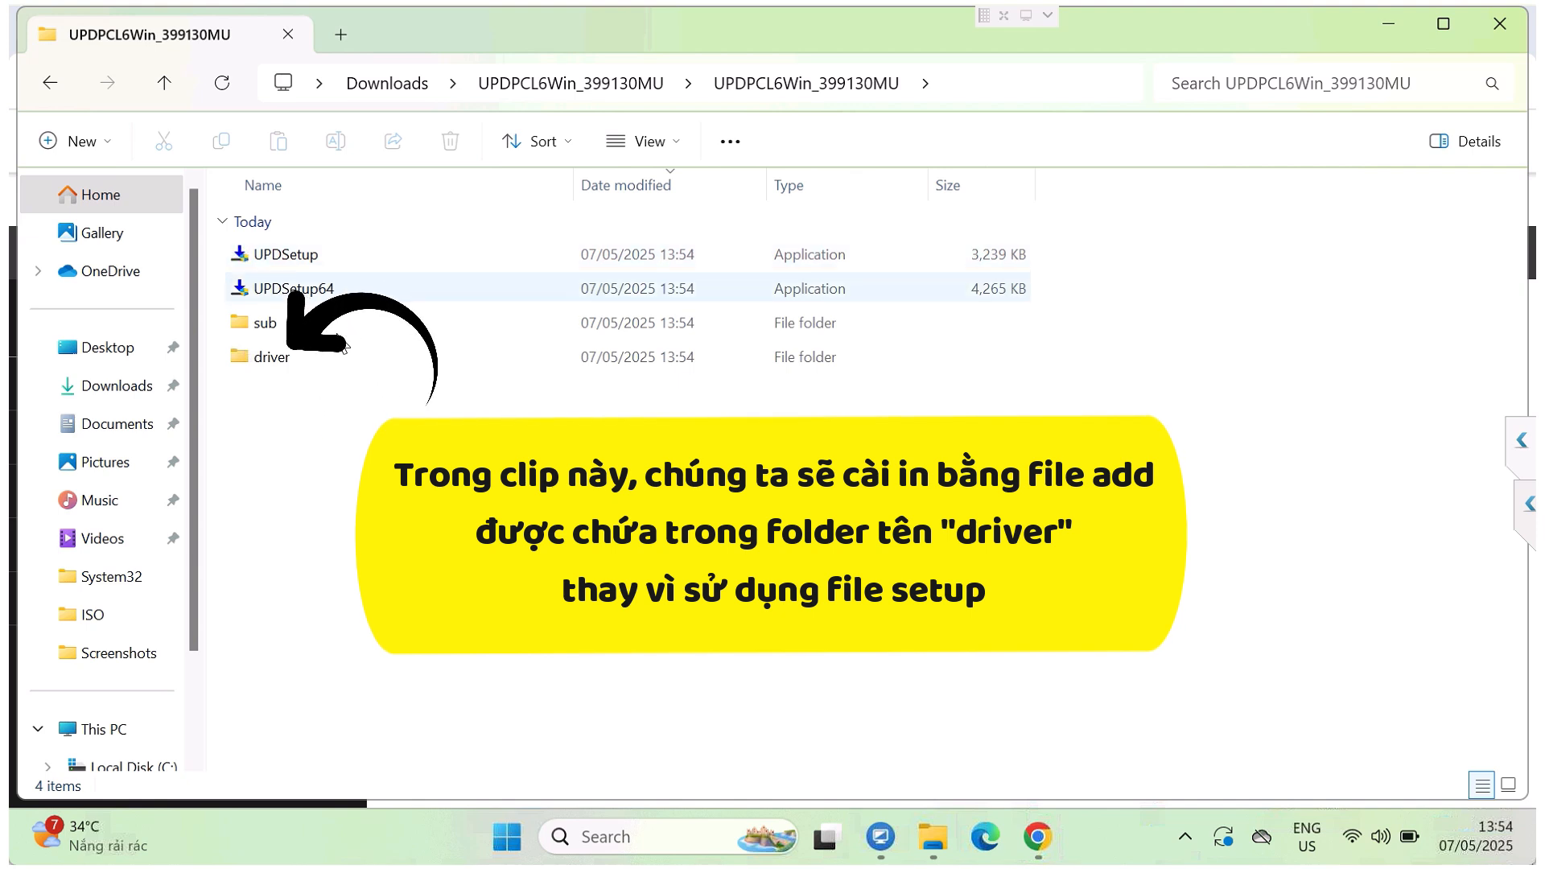
click(304, 359)
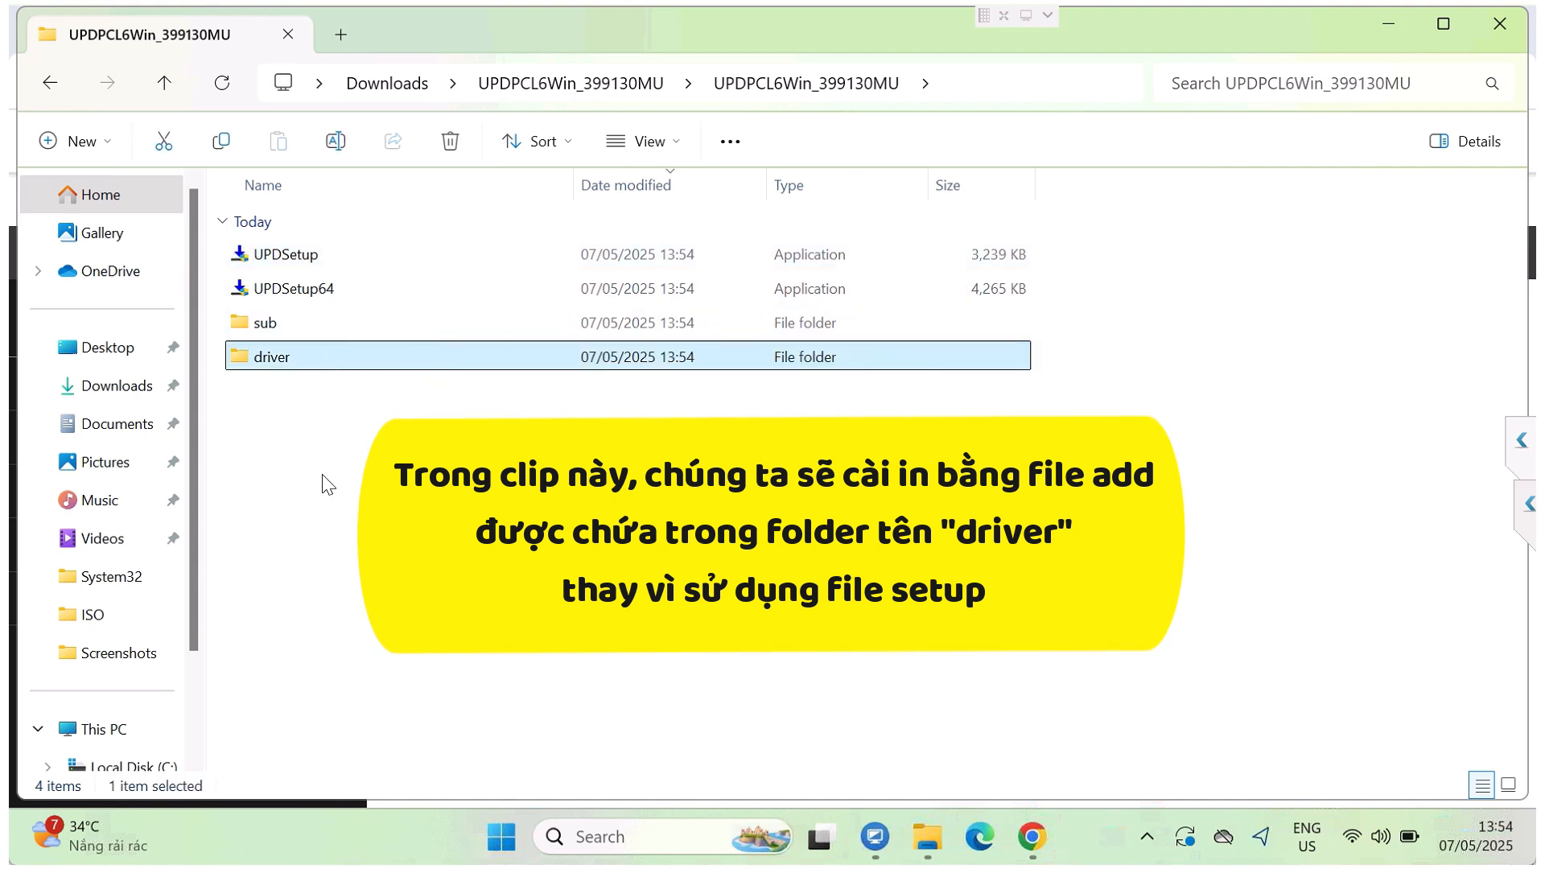
Open the driver folder and its win_x64 subfolder.
key(Return)
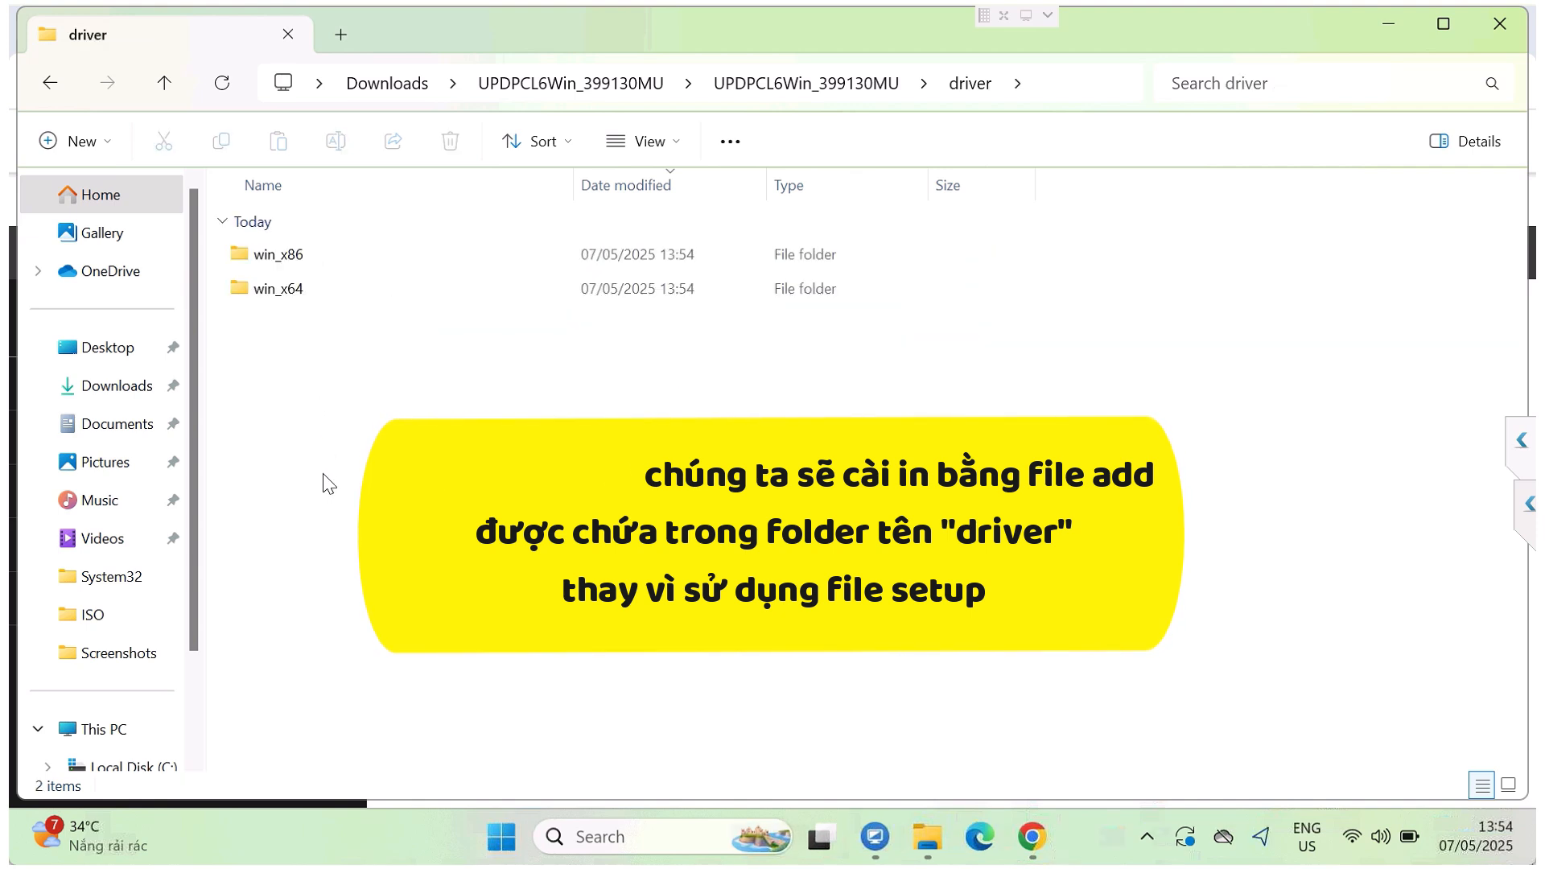
click(299, 298)
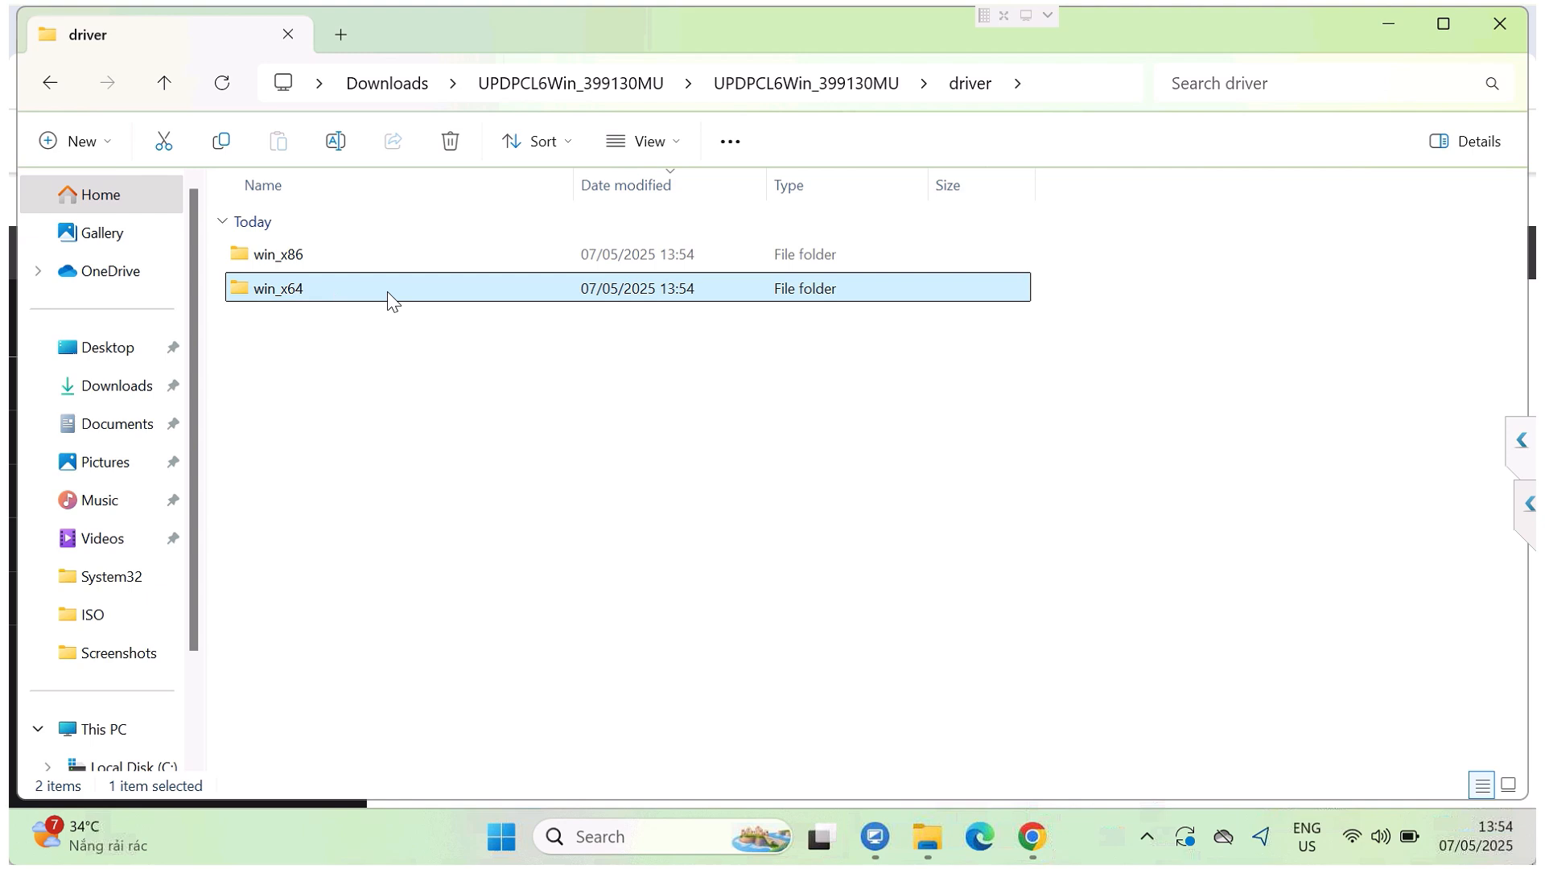
key(Return)
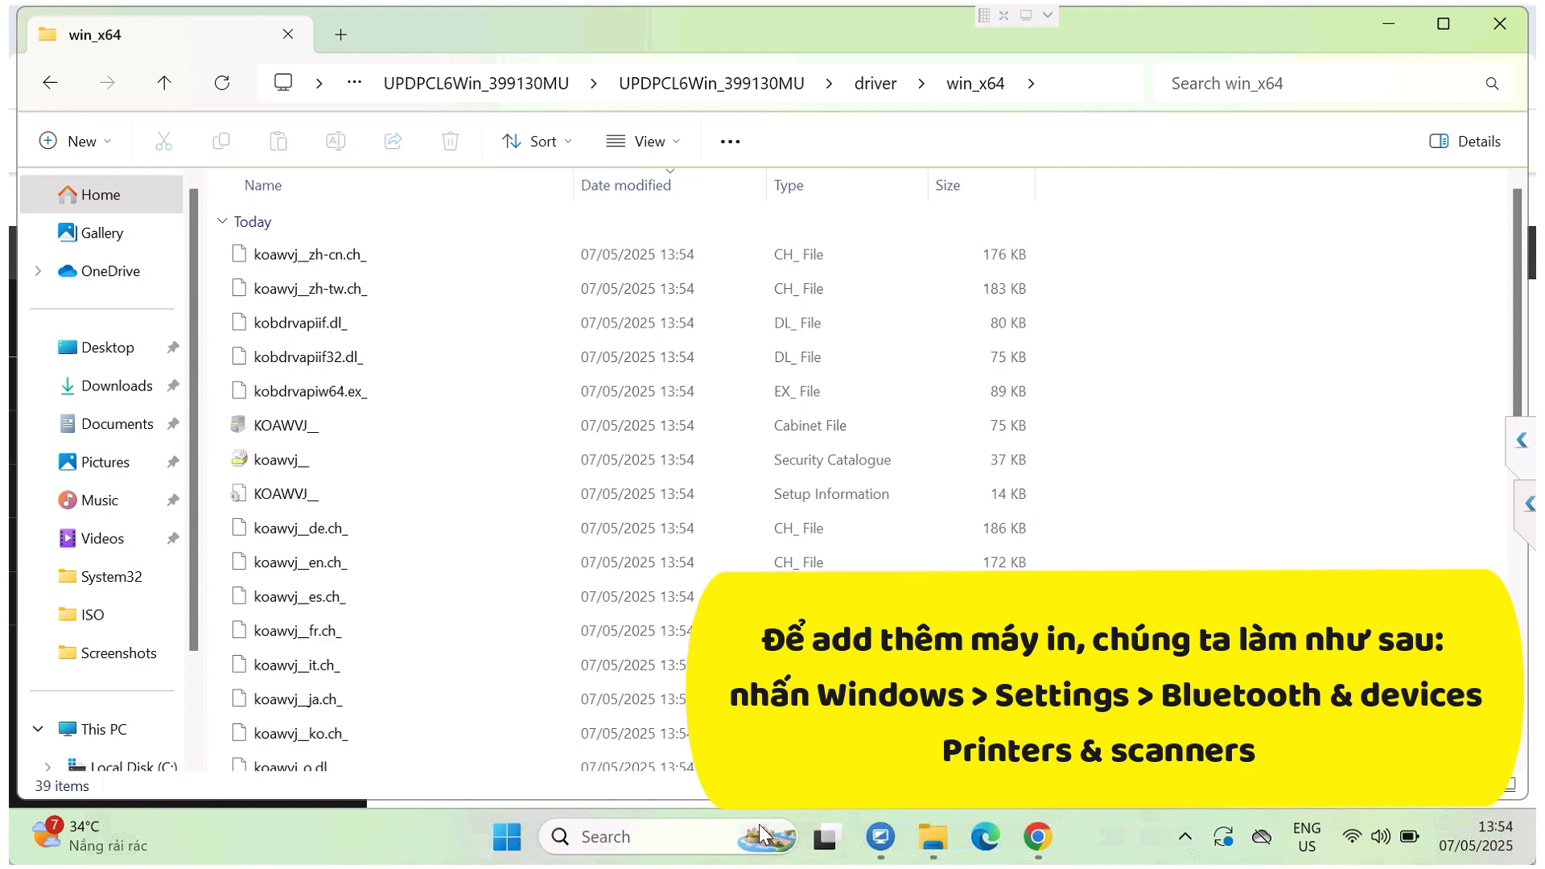
Switch to Windows Settings and open the Printers & scanners page under Bluetooth & devices.
key(super)
text(set)
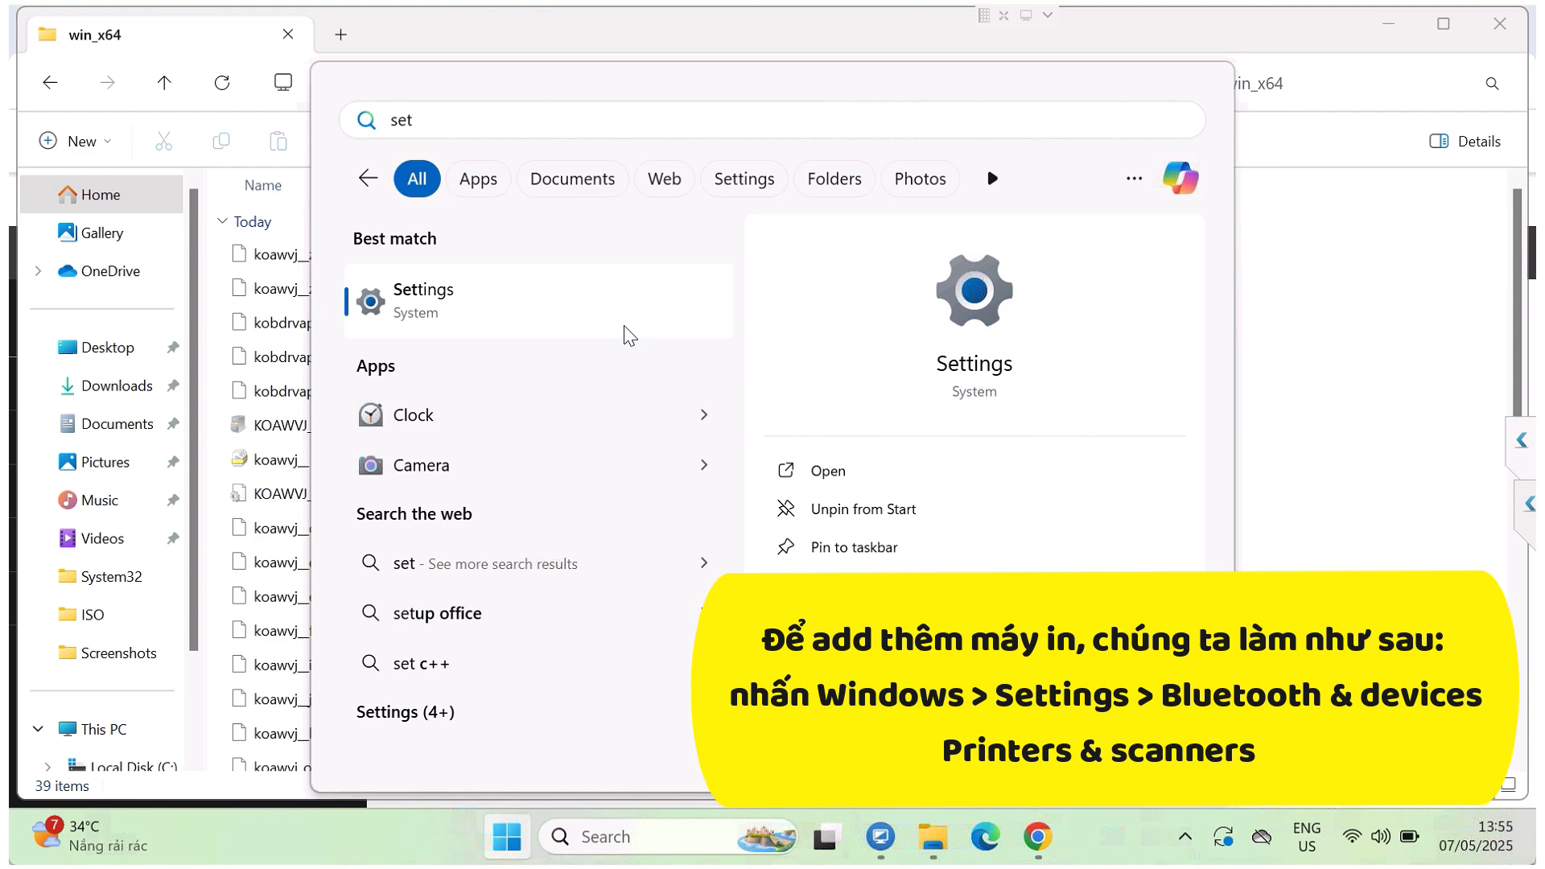
click(627, 332)
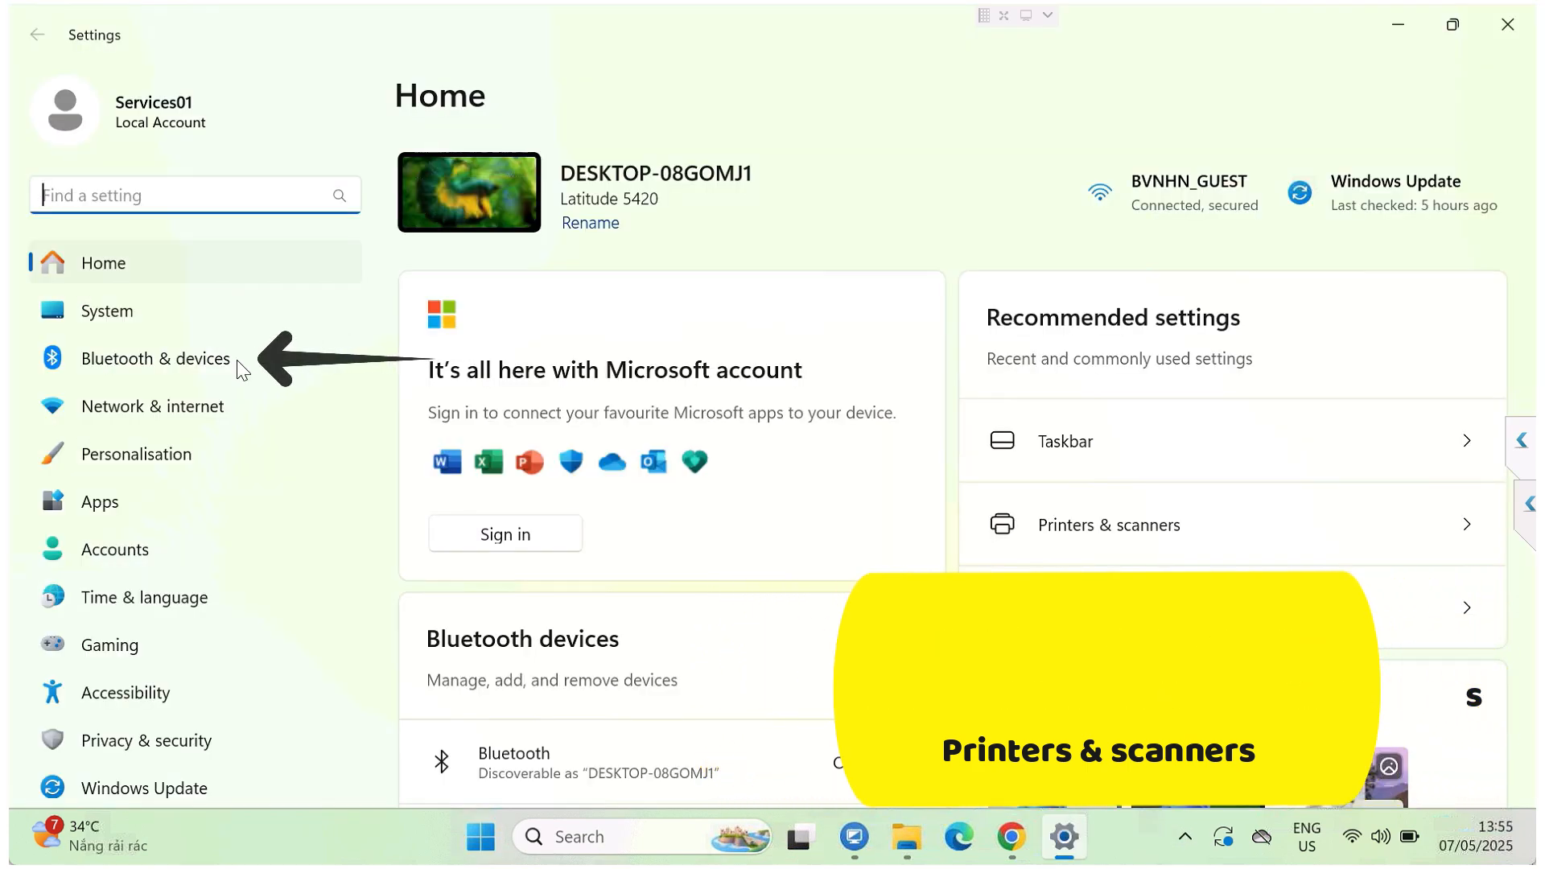
click(240, 366)
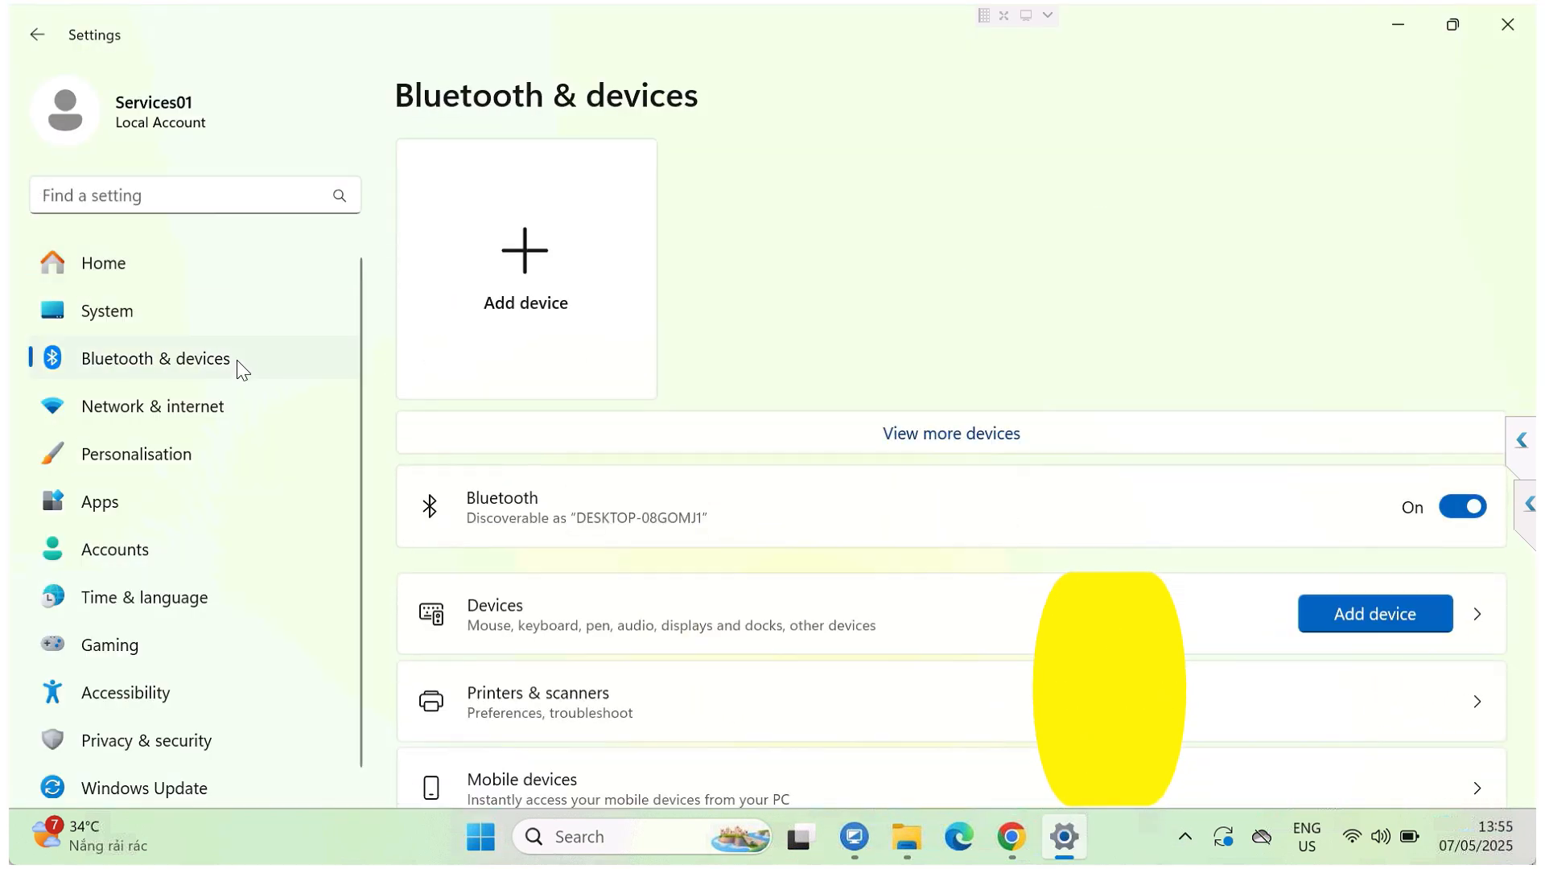
click(696, 717)
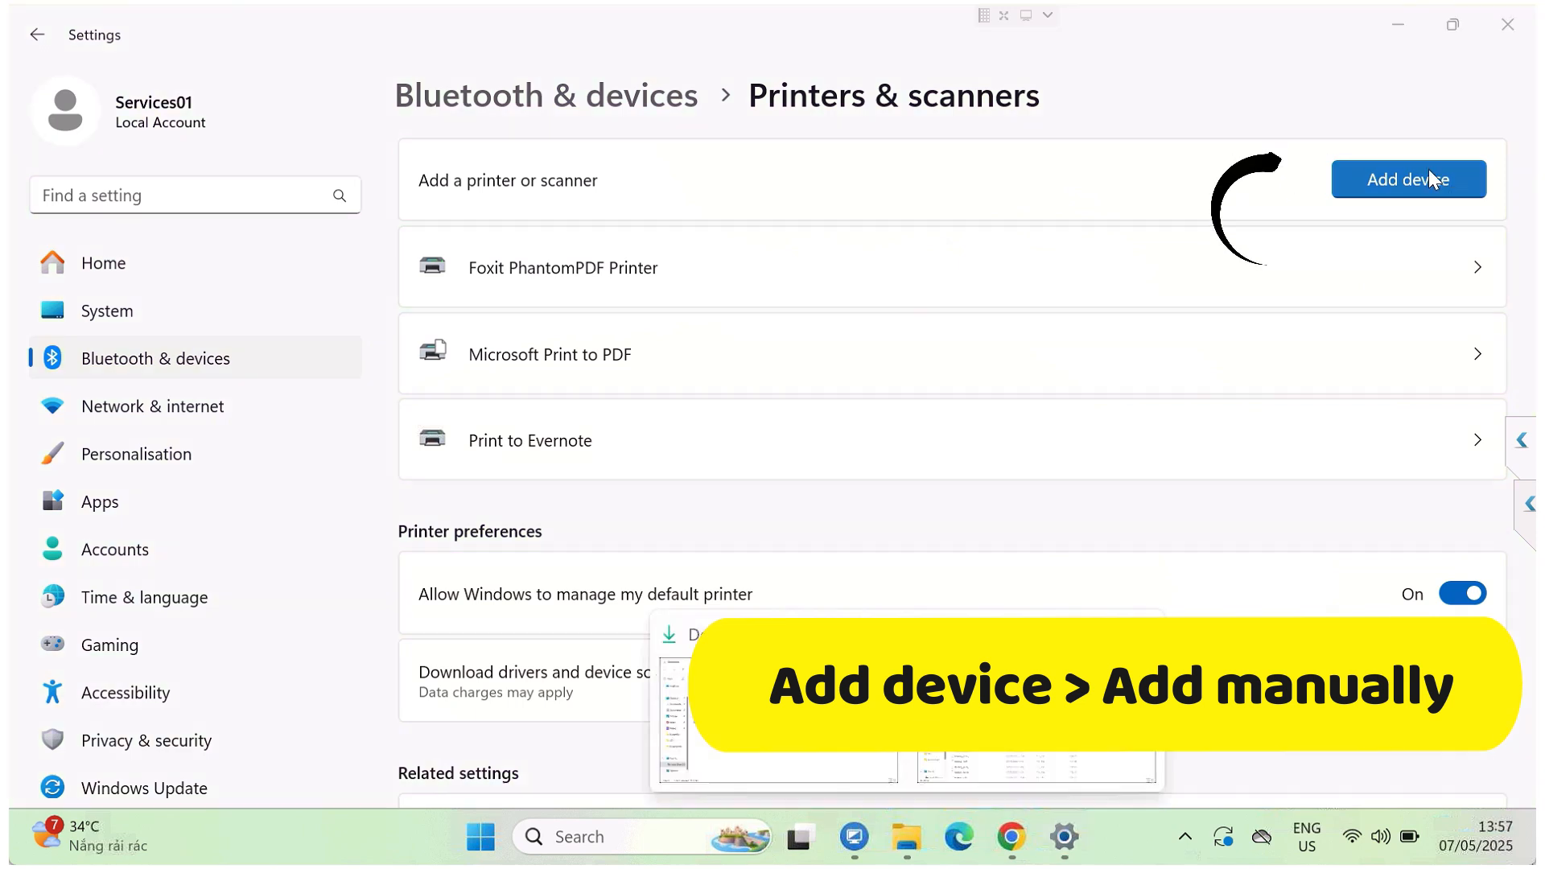
Start adding a printer manually, using the option for a local or network printer with manual settings.
click(1429, 177)
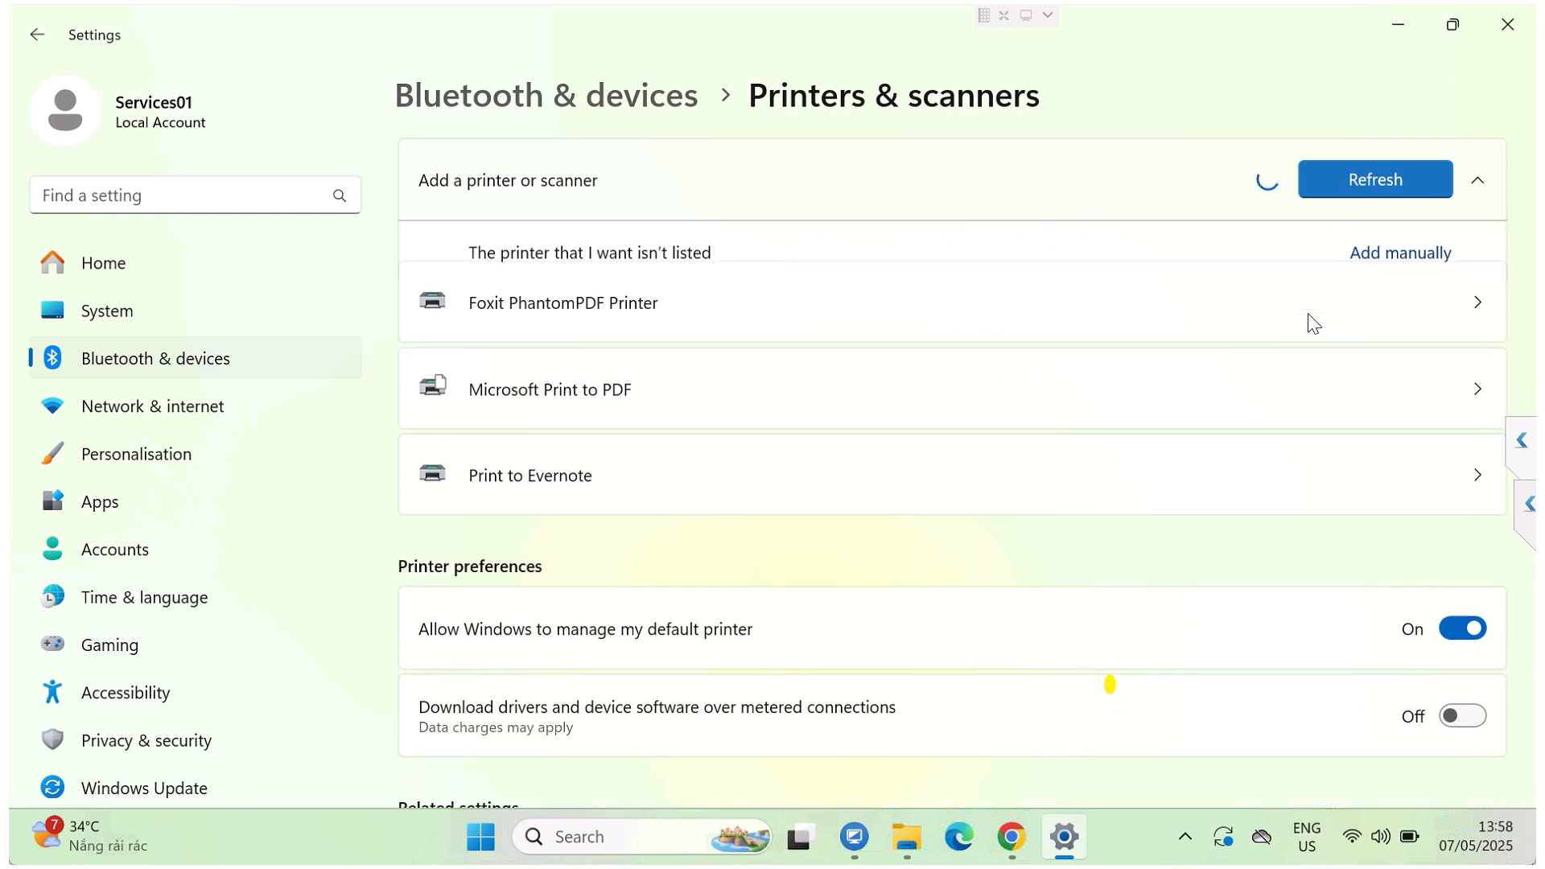
click(1434, 255)
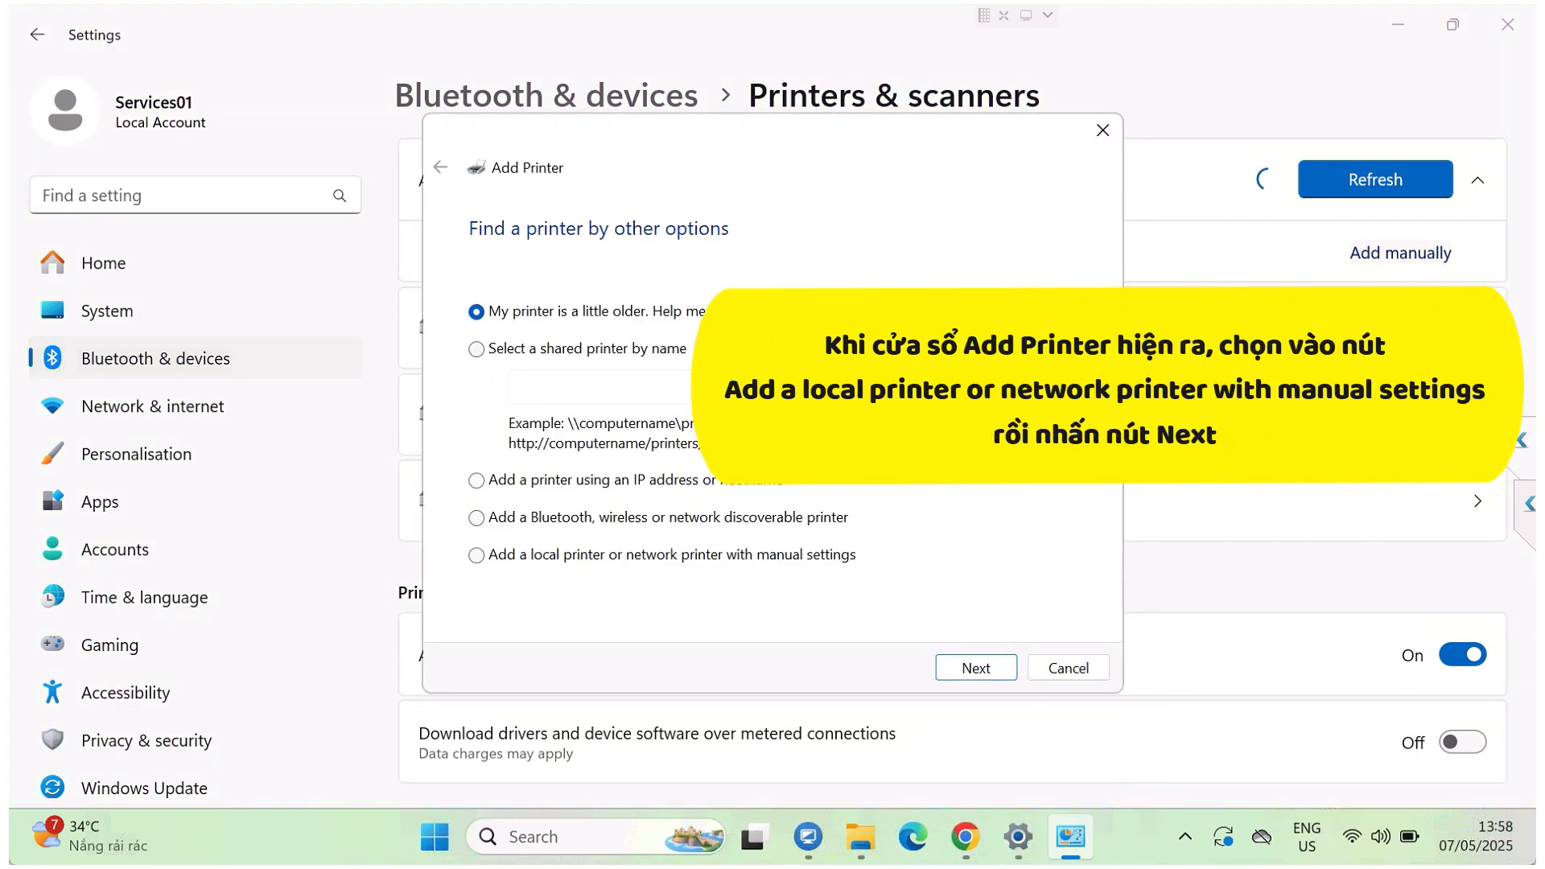
click(493, 557)
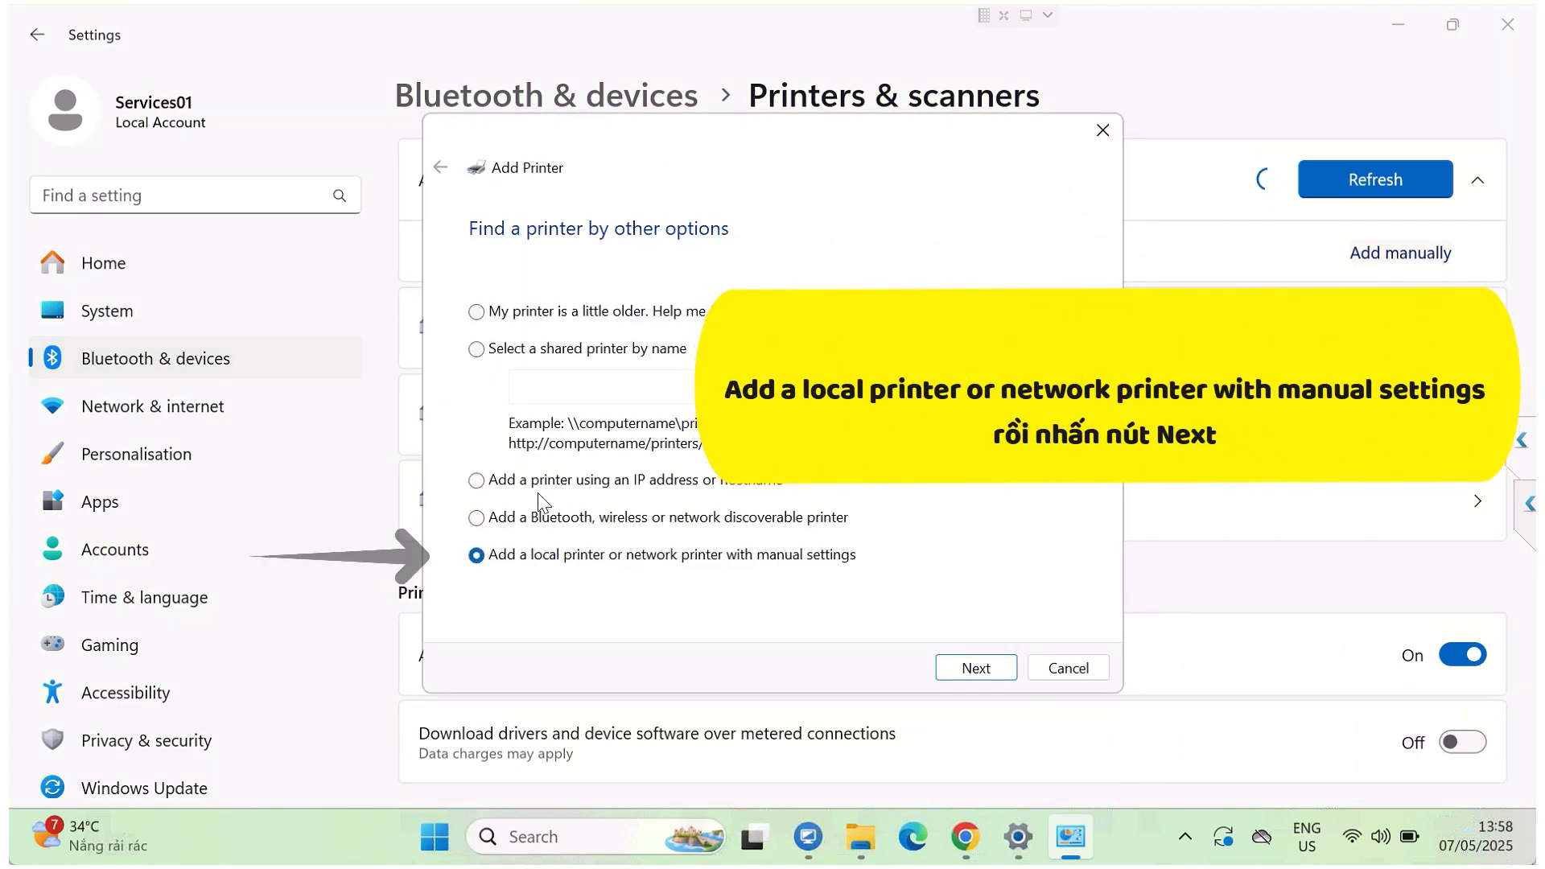
click(977, 669)
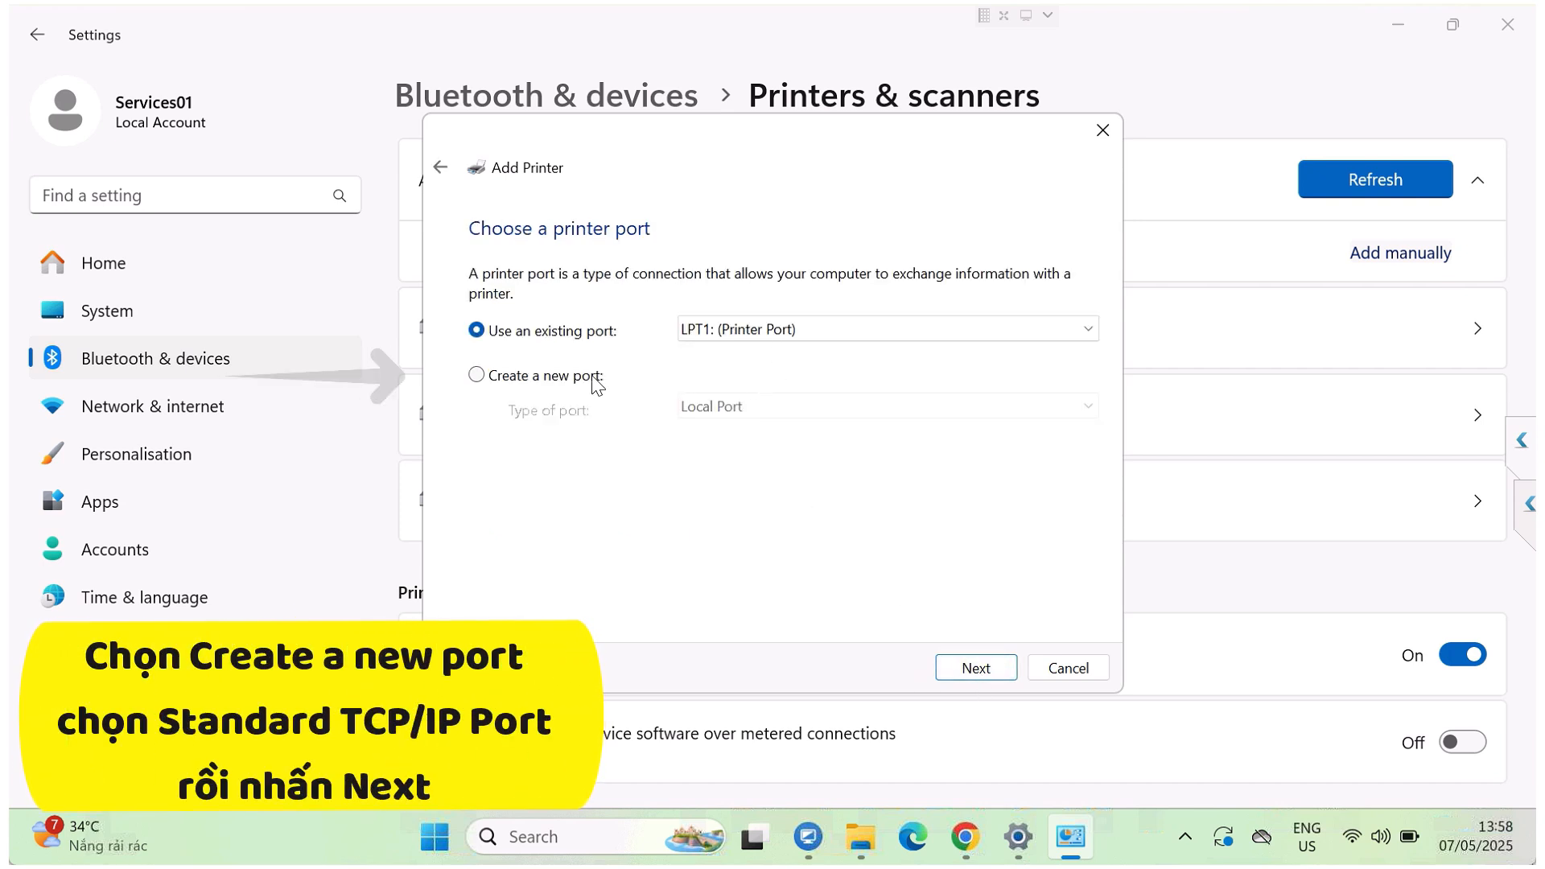
Create a new Standard TCP/IP Port for IP address 172.16.0.234, with automatic printer query and driver selection off.
click(524, 390)
click(732, 407)
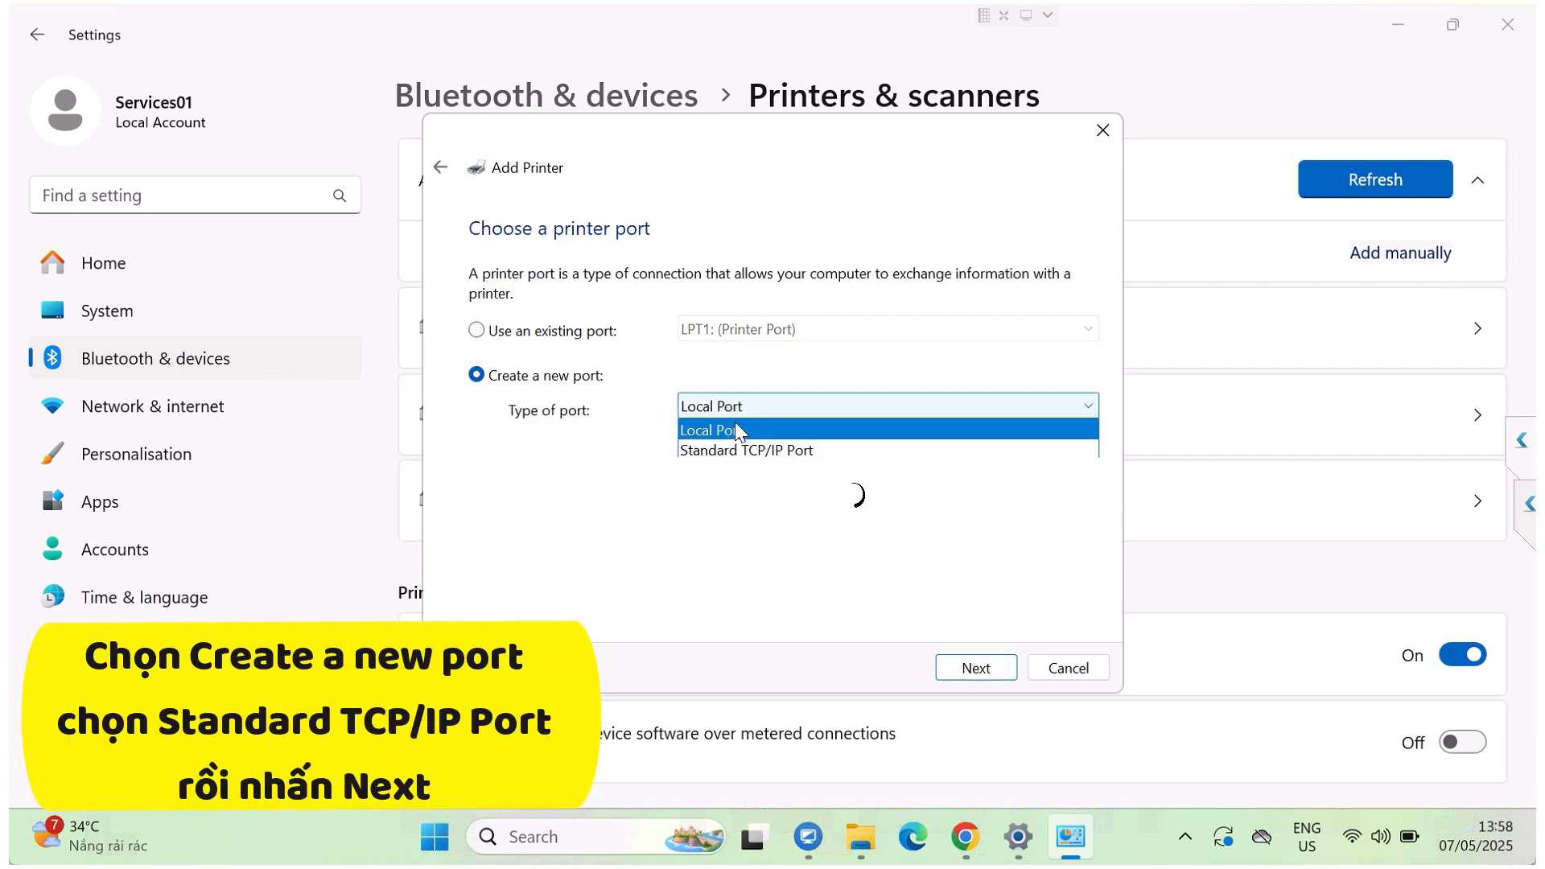
click(740, 450)
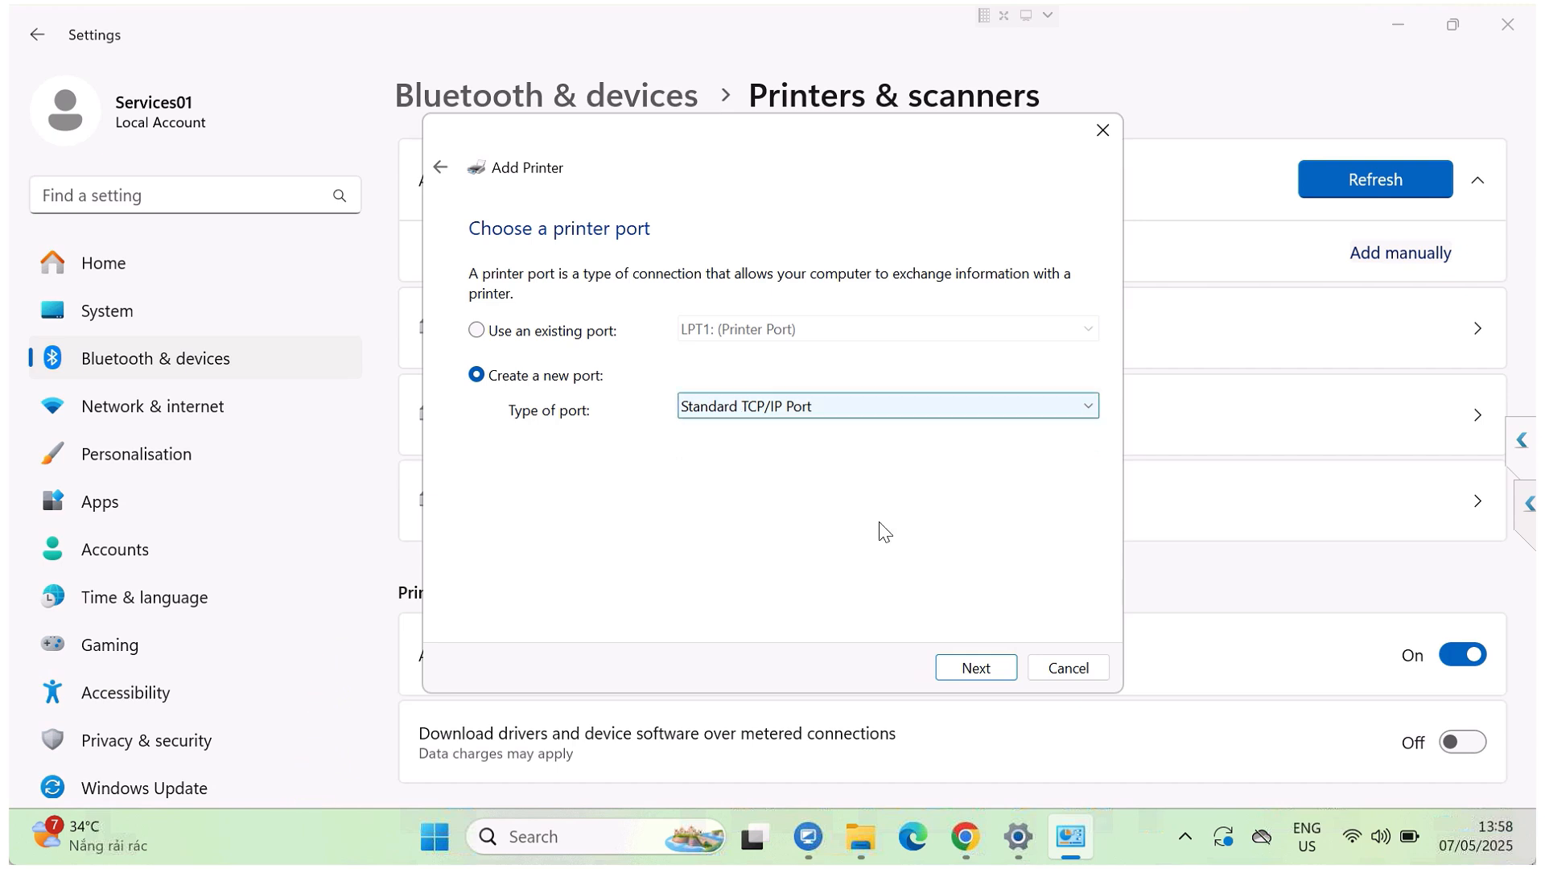
click(977, 670)
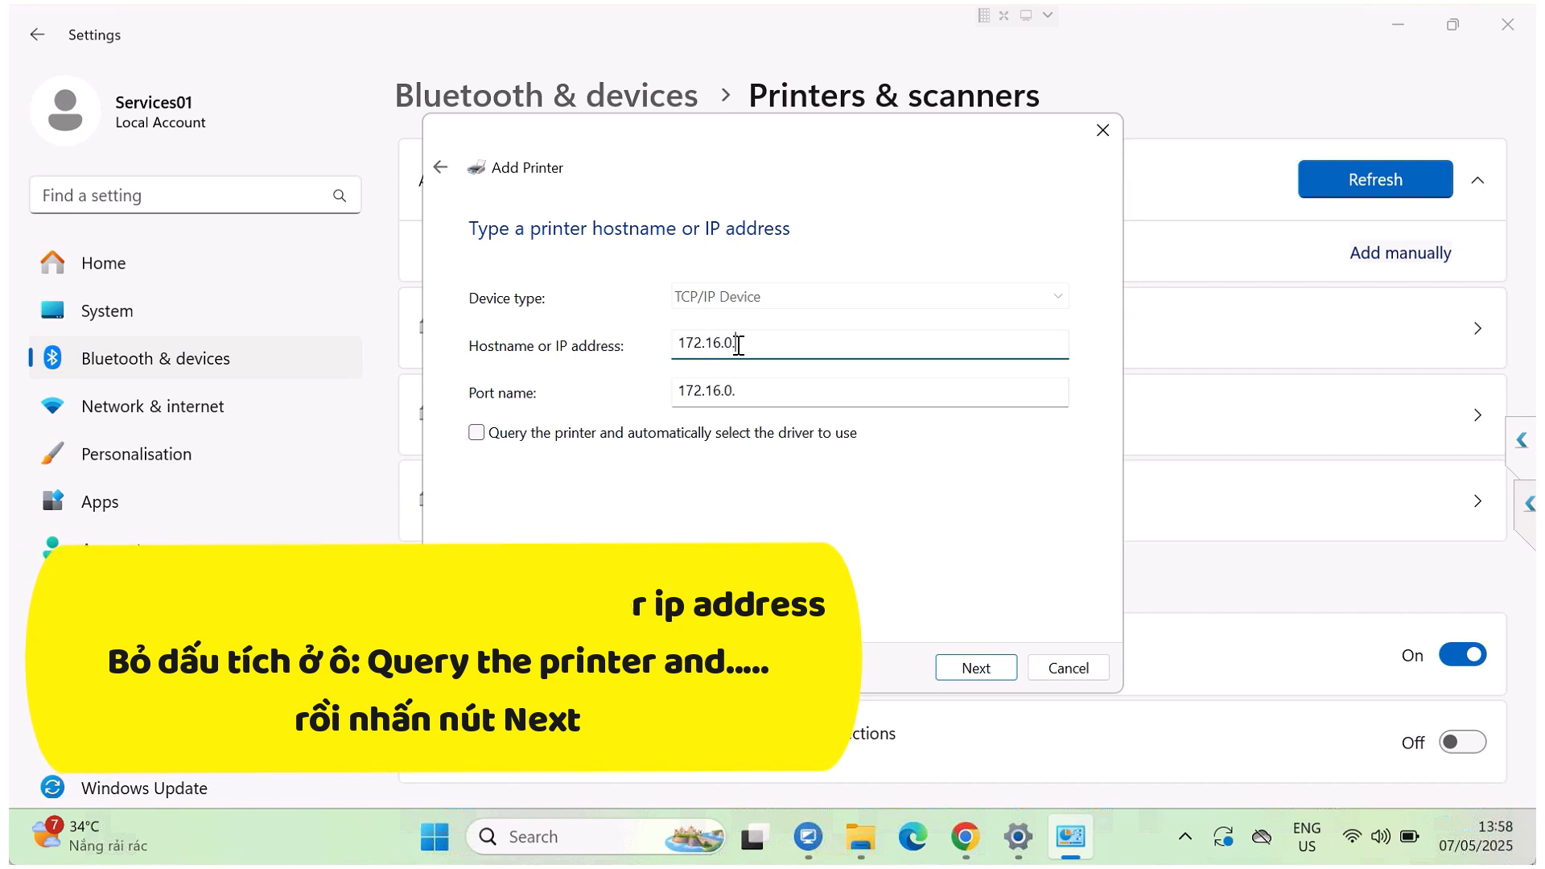
text(.234)
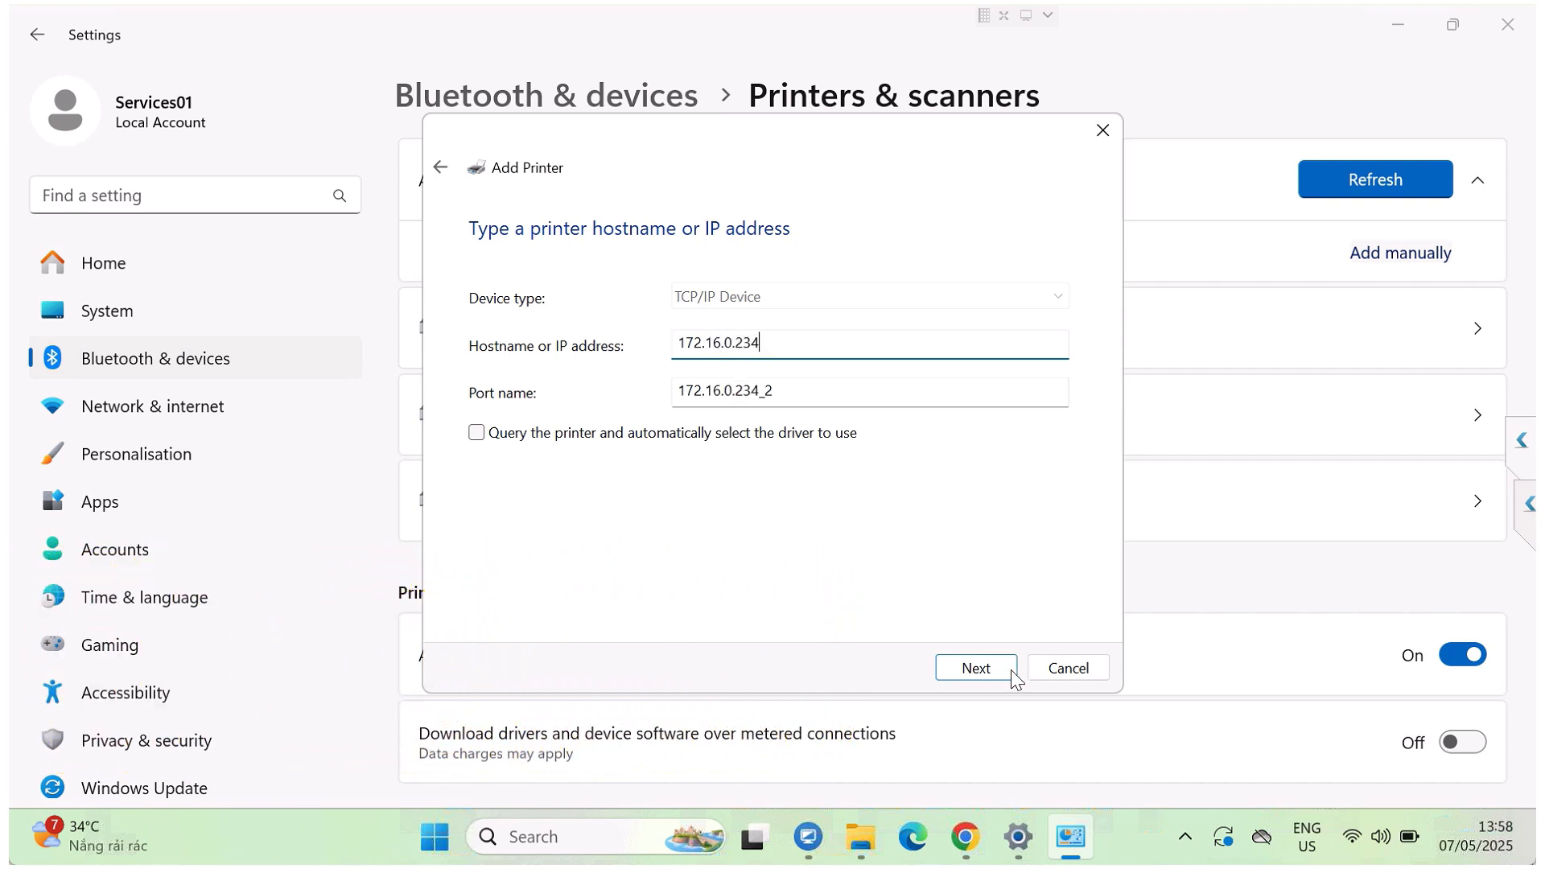
click(972, 676)
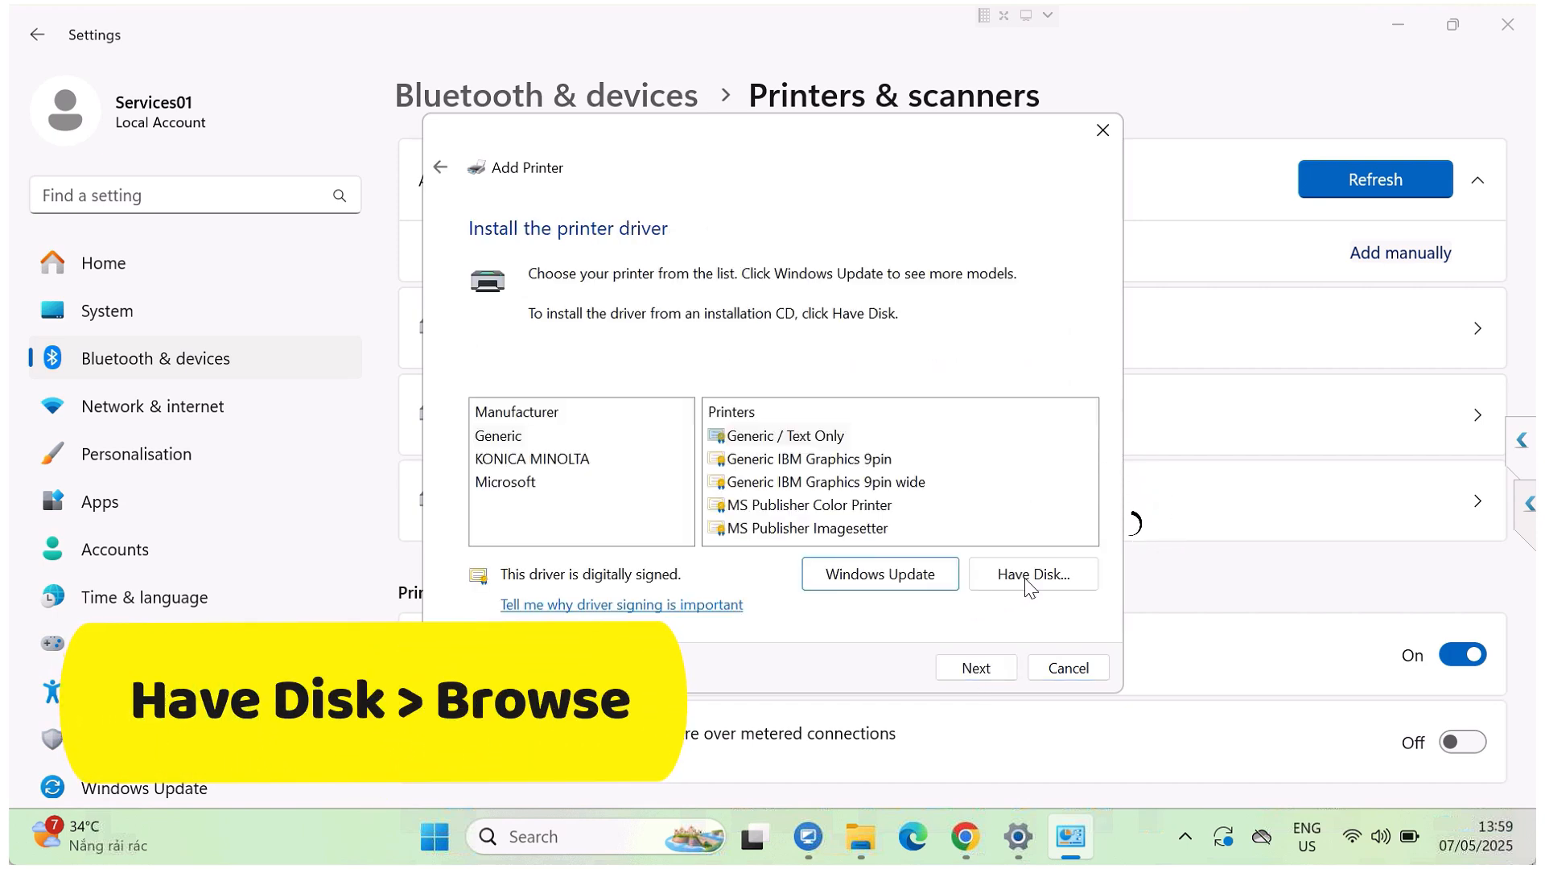
Choose to install the printer driver from disk and browse to the Downloads folder for its files.
click(1070, 578)
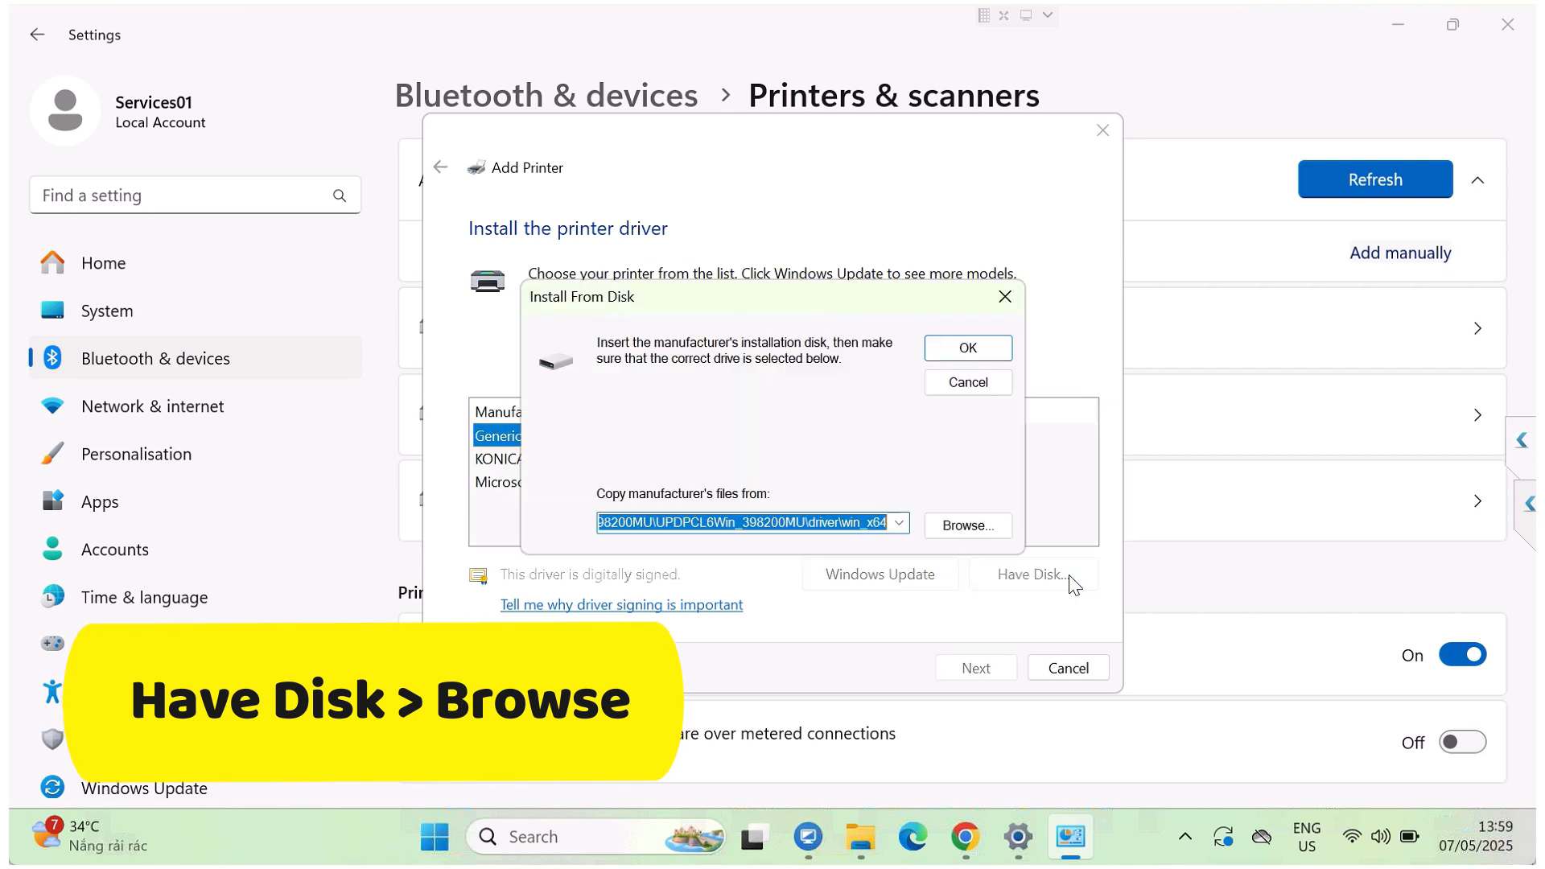
click(982, 527)
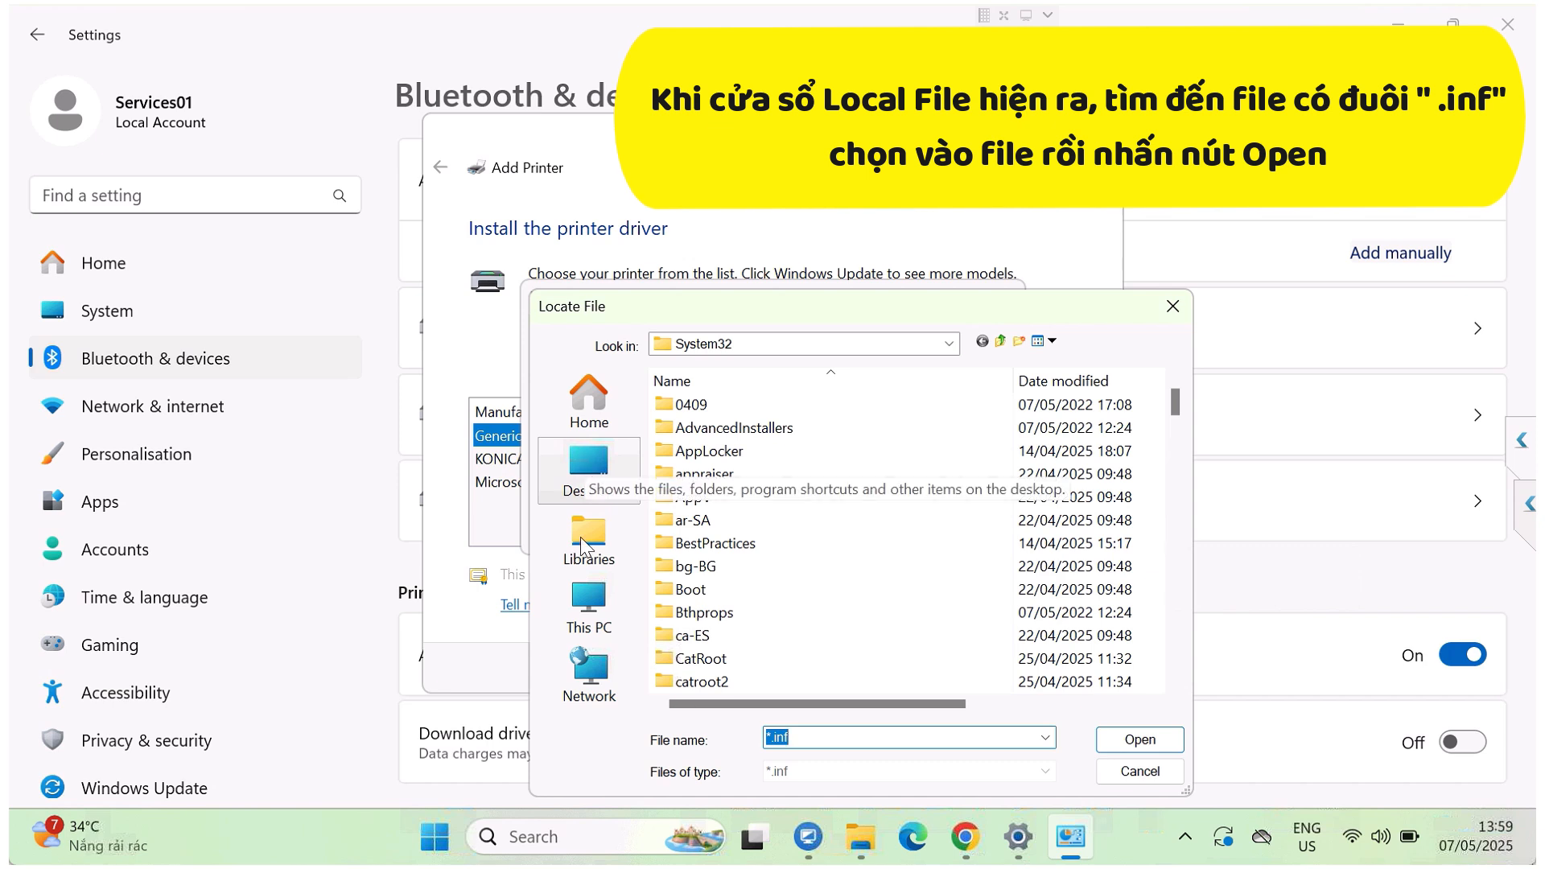
click(586, 605)
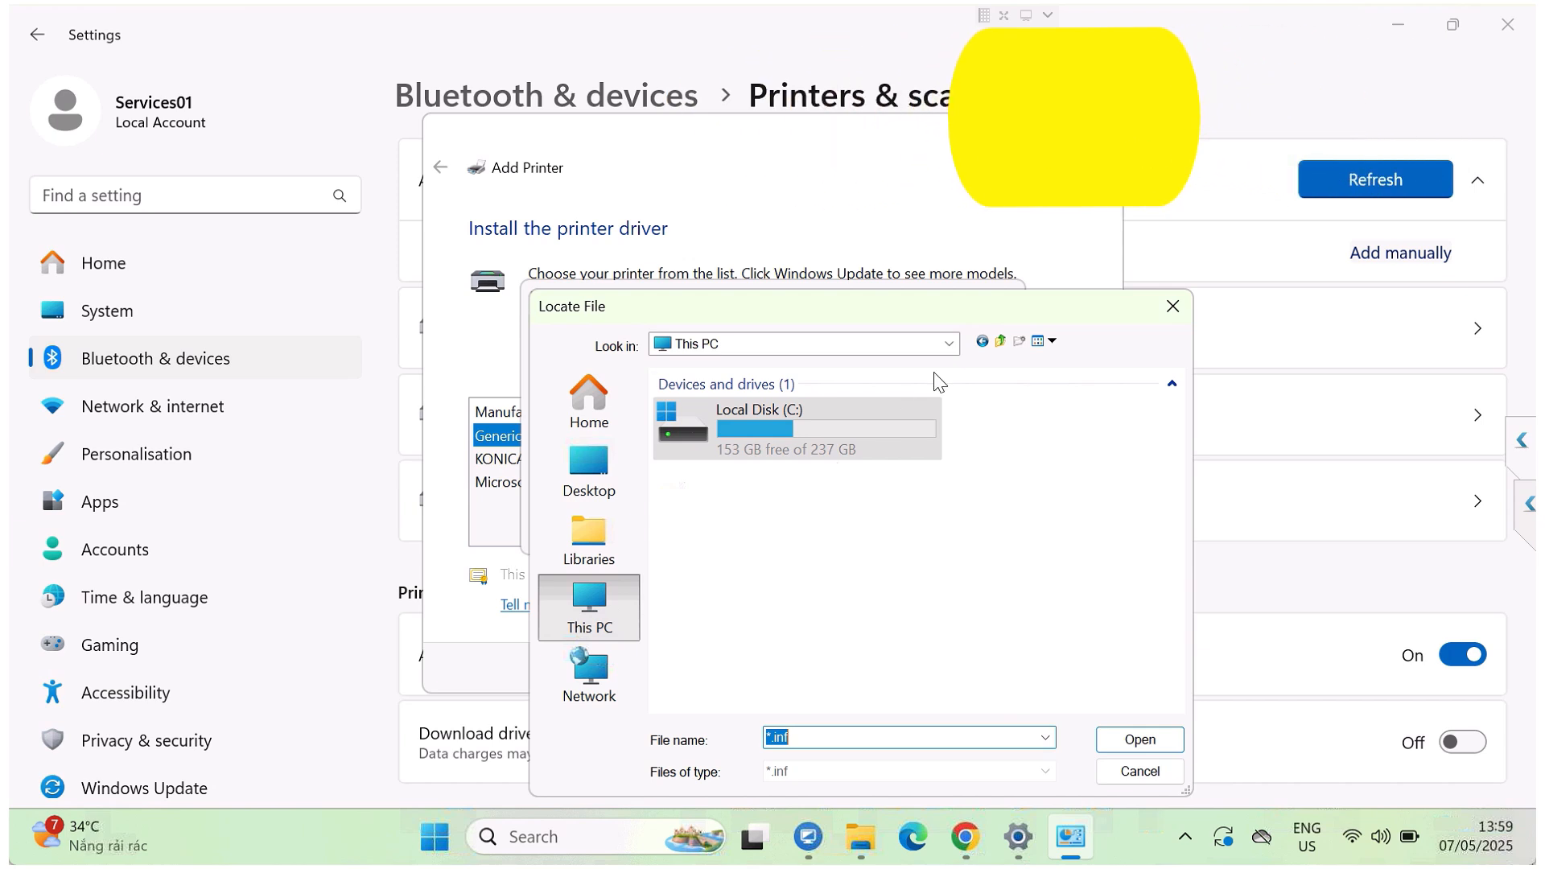
click(950, 344)
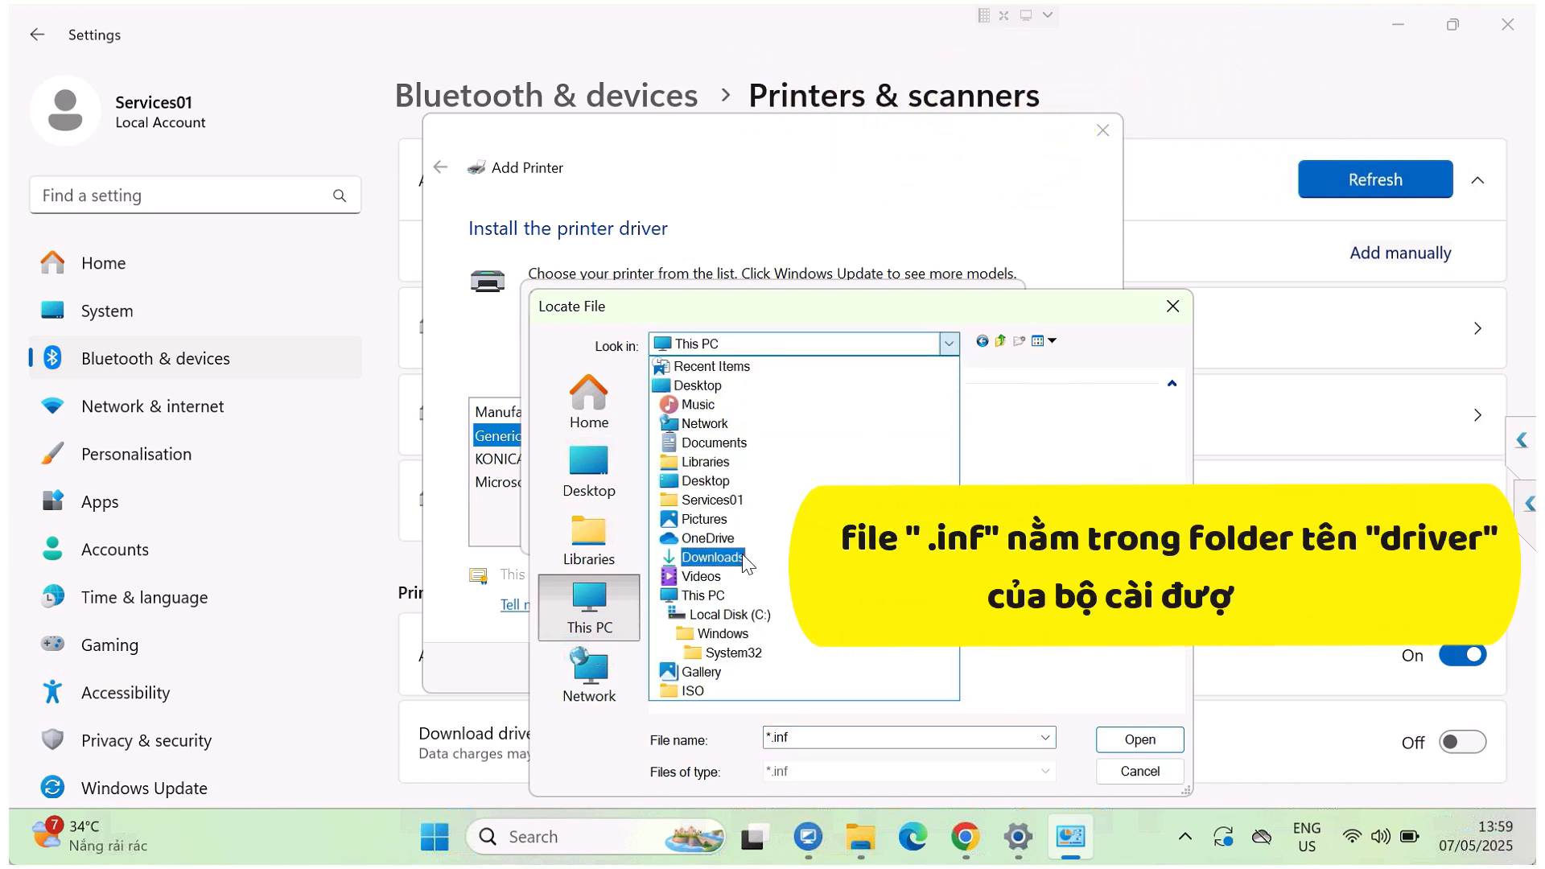
click(712, 557)
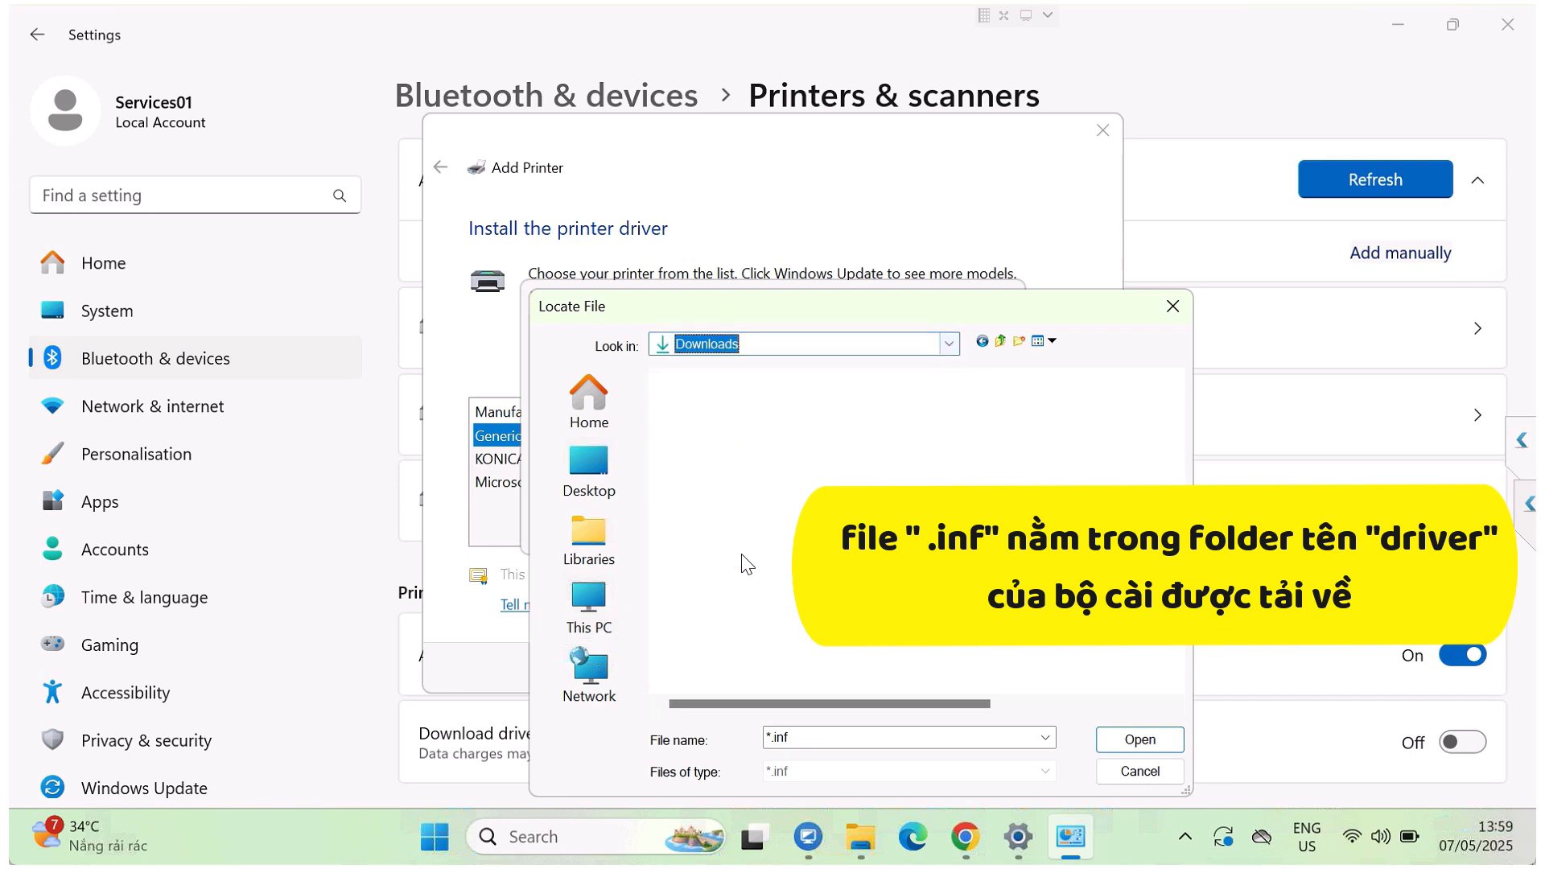
Browse through the nested UPDPCL6Win_399130MU folders and driver to the win_x64 folder.
click(769, 431)
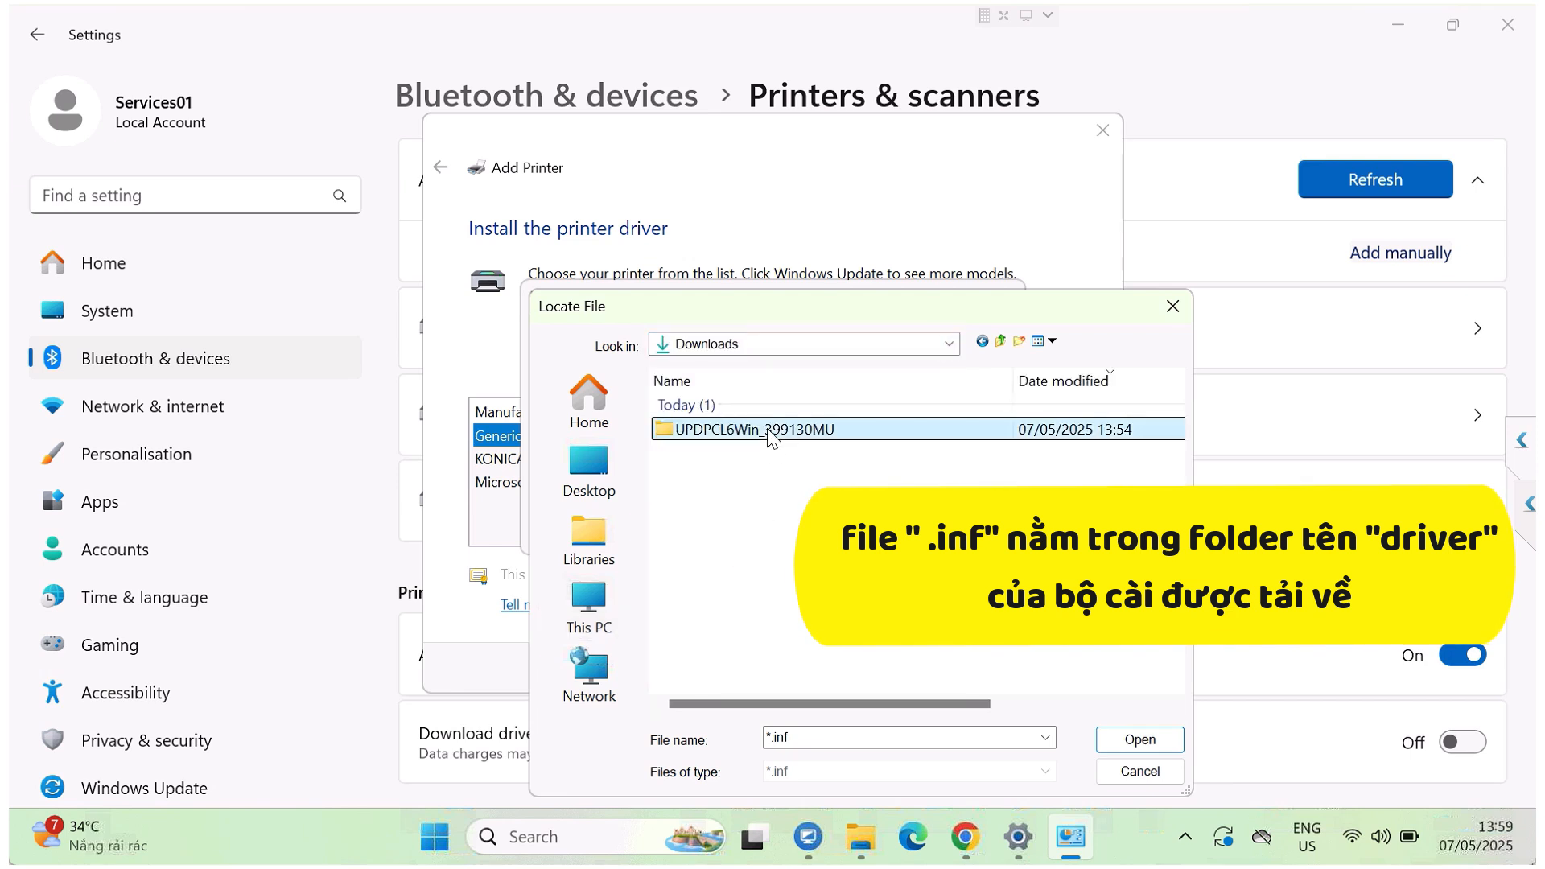
double_click(769, 432)
double_click(769, 433)
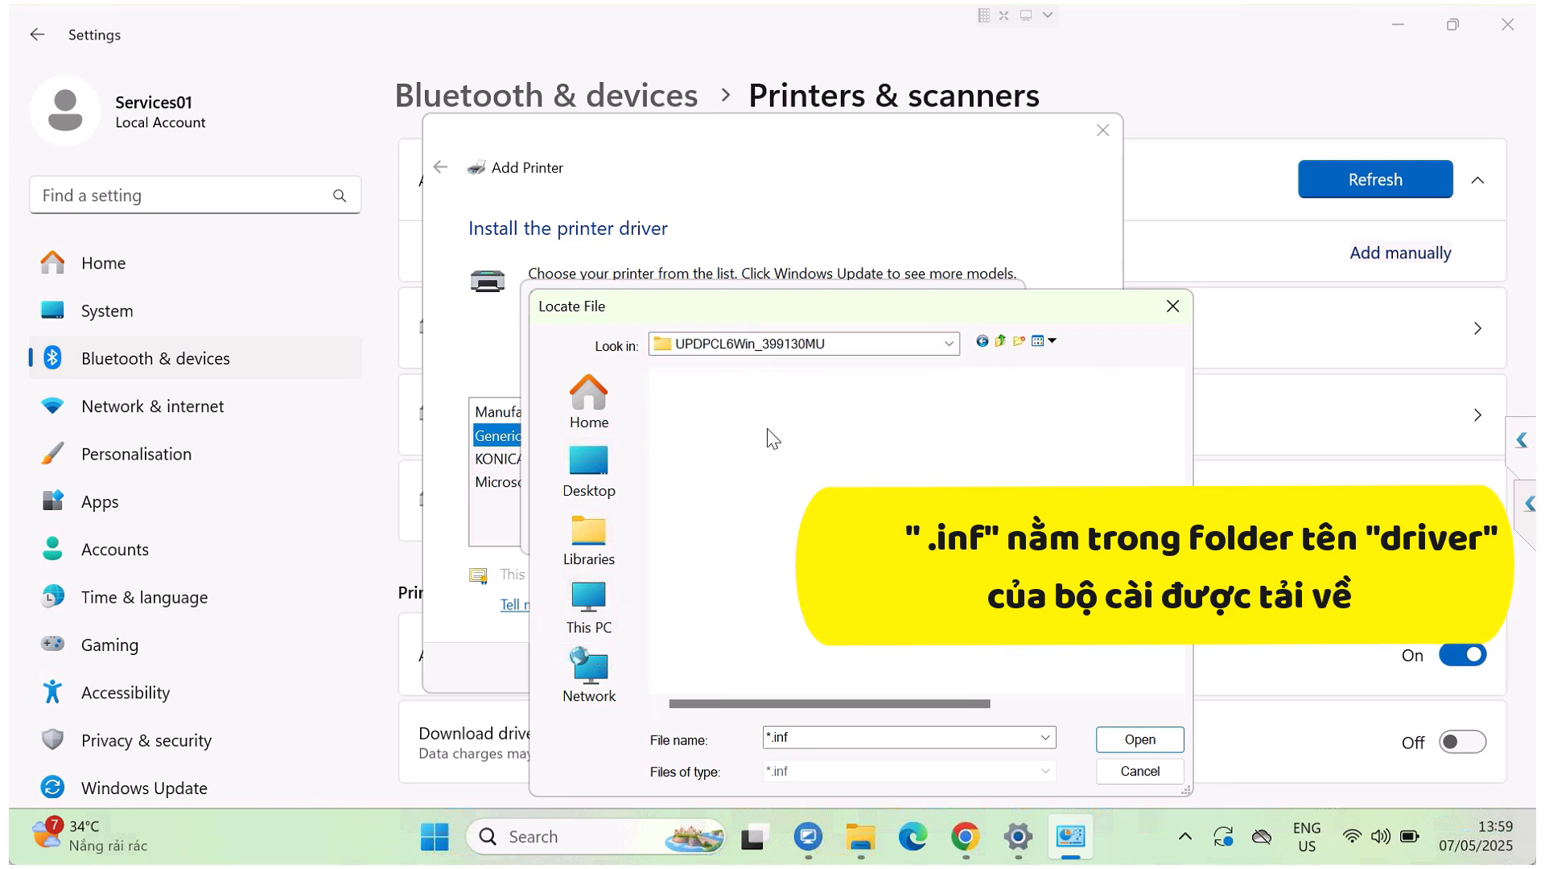
click(710, 464)
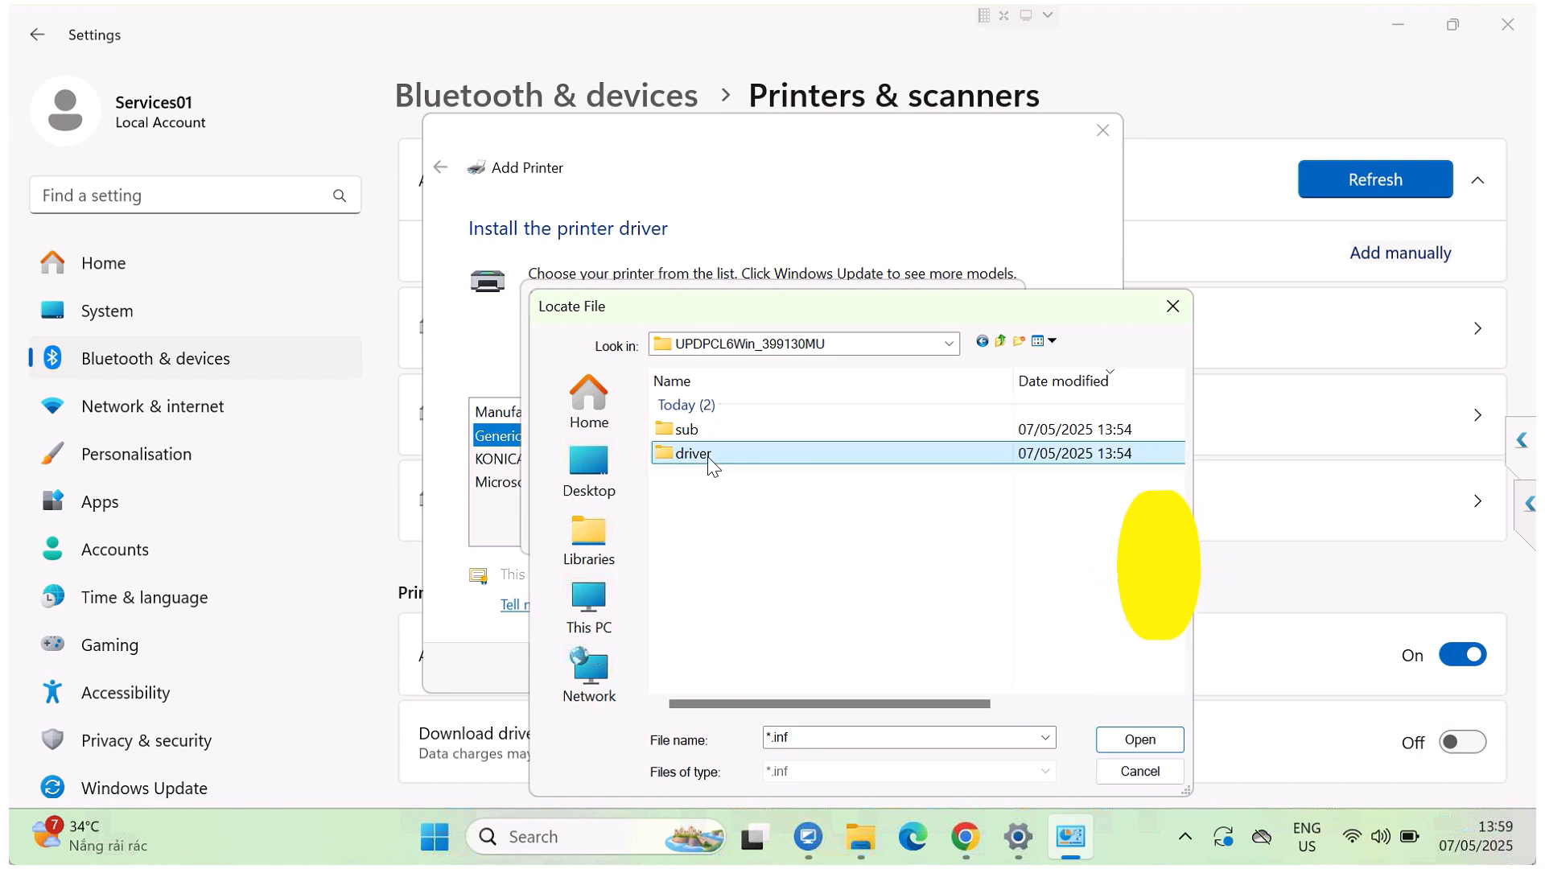
double_click(710, 459)
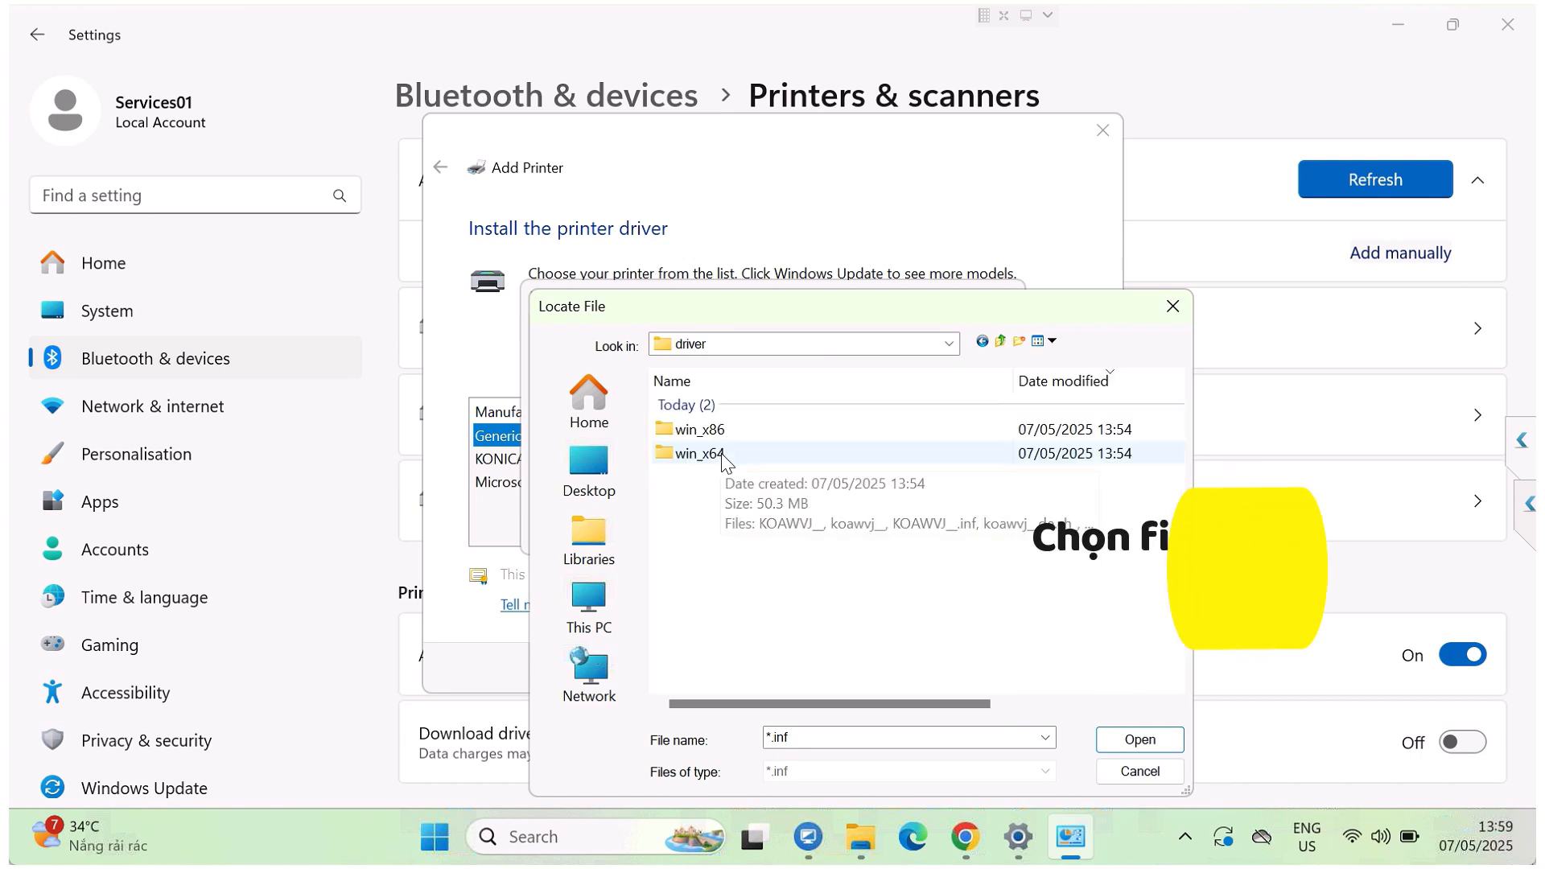
click(720, 460)
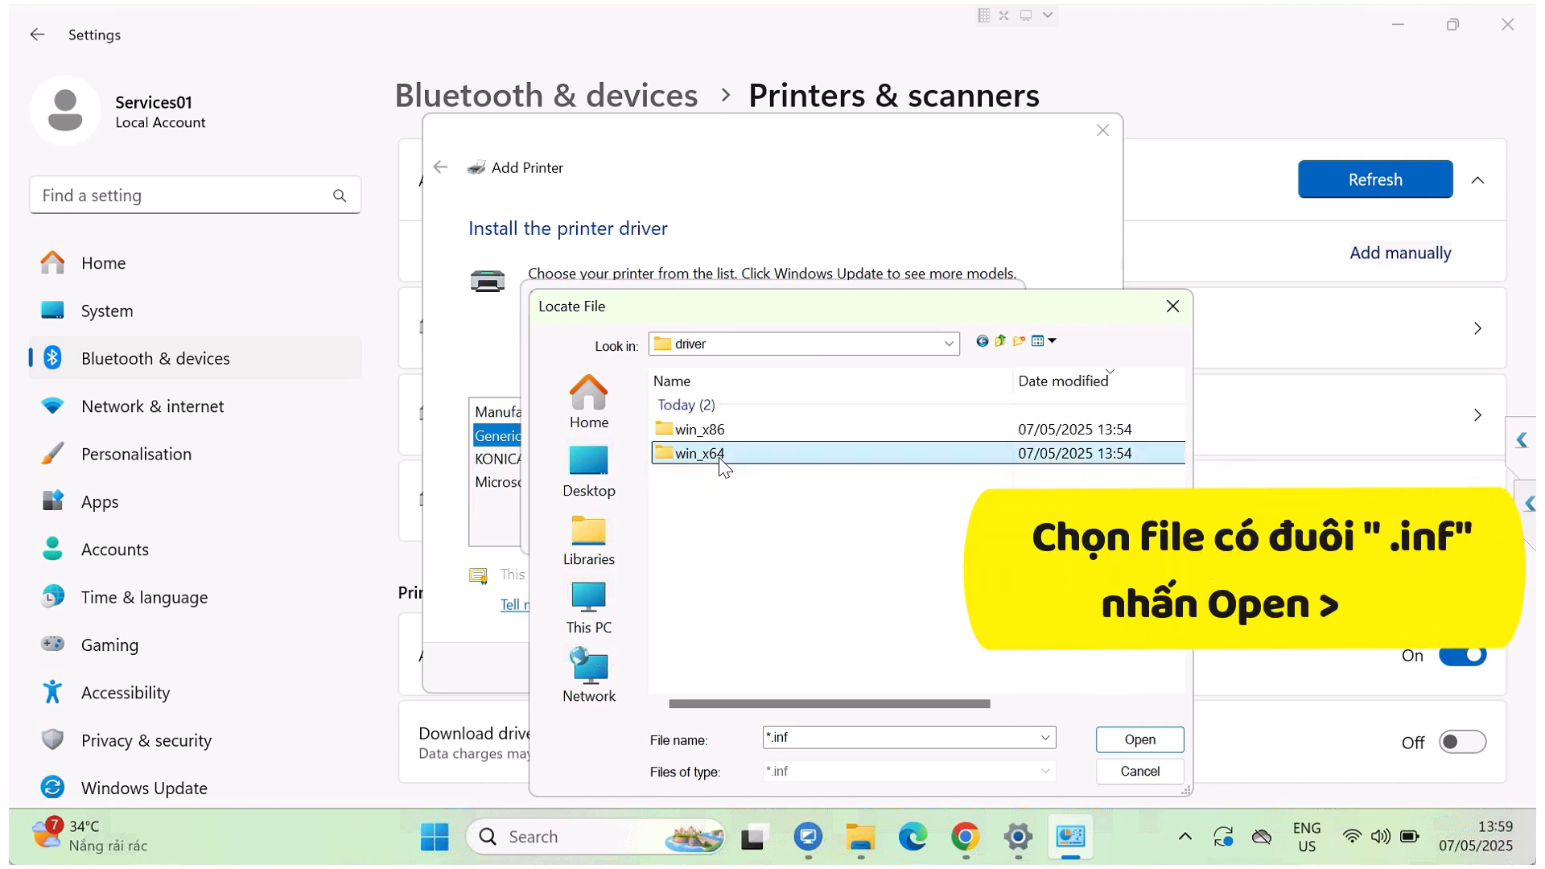
double_click(762, 457)
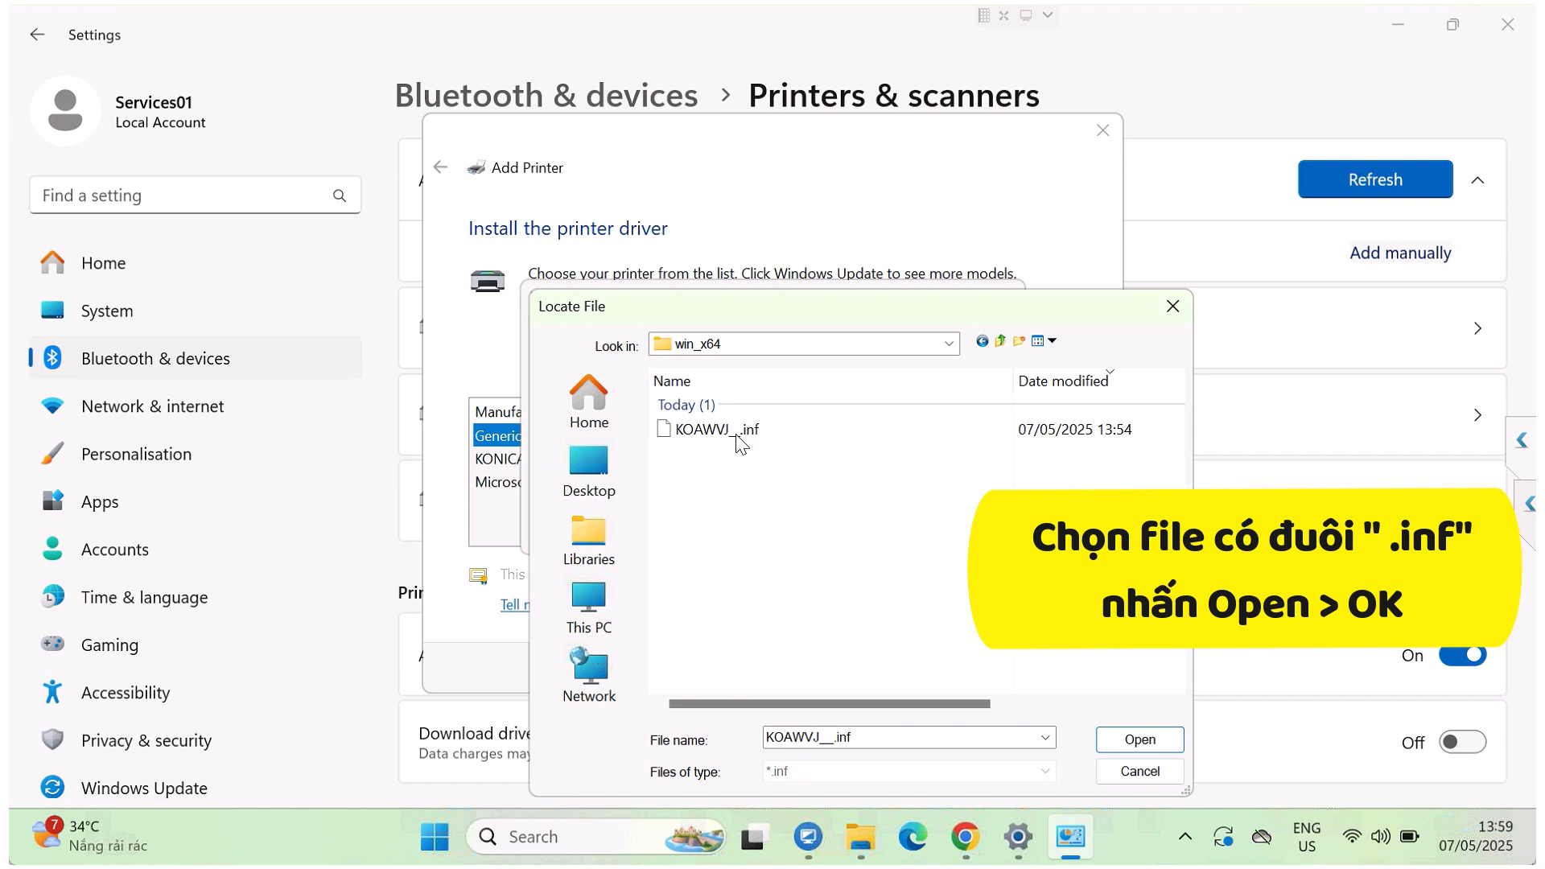
Load the driver information file KOAWVJ__.inf as the installation source.
click(740, 447)
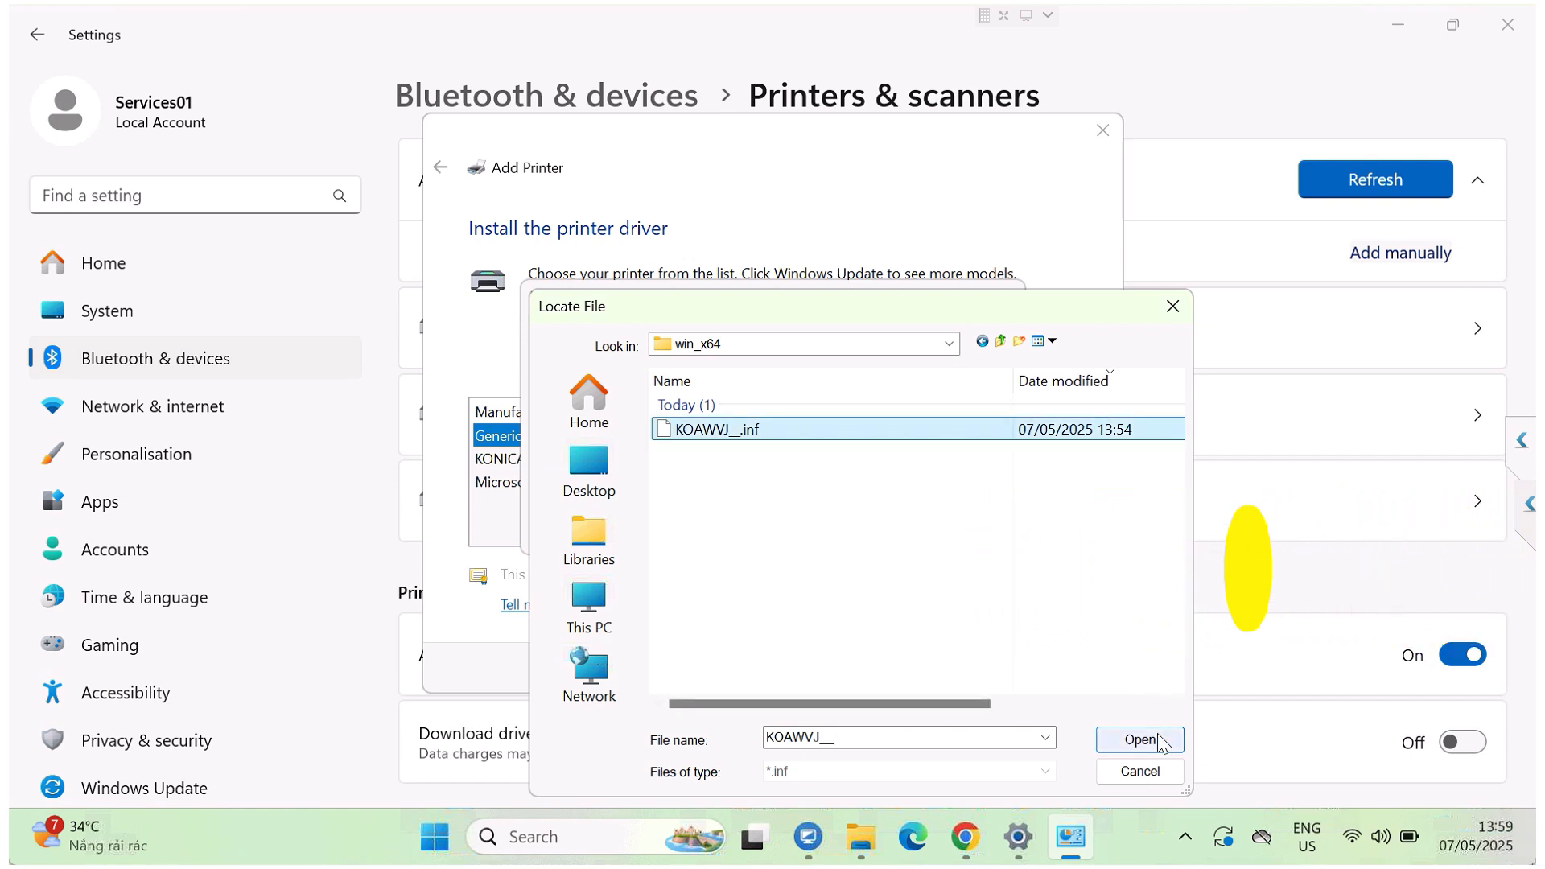
click(1160, 739)
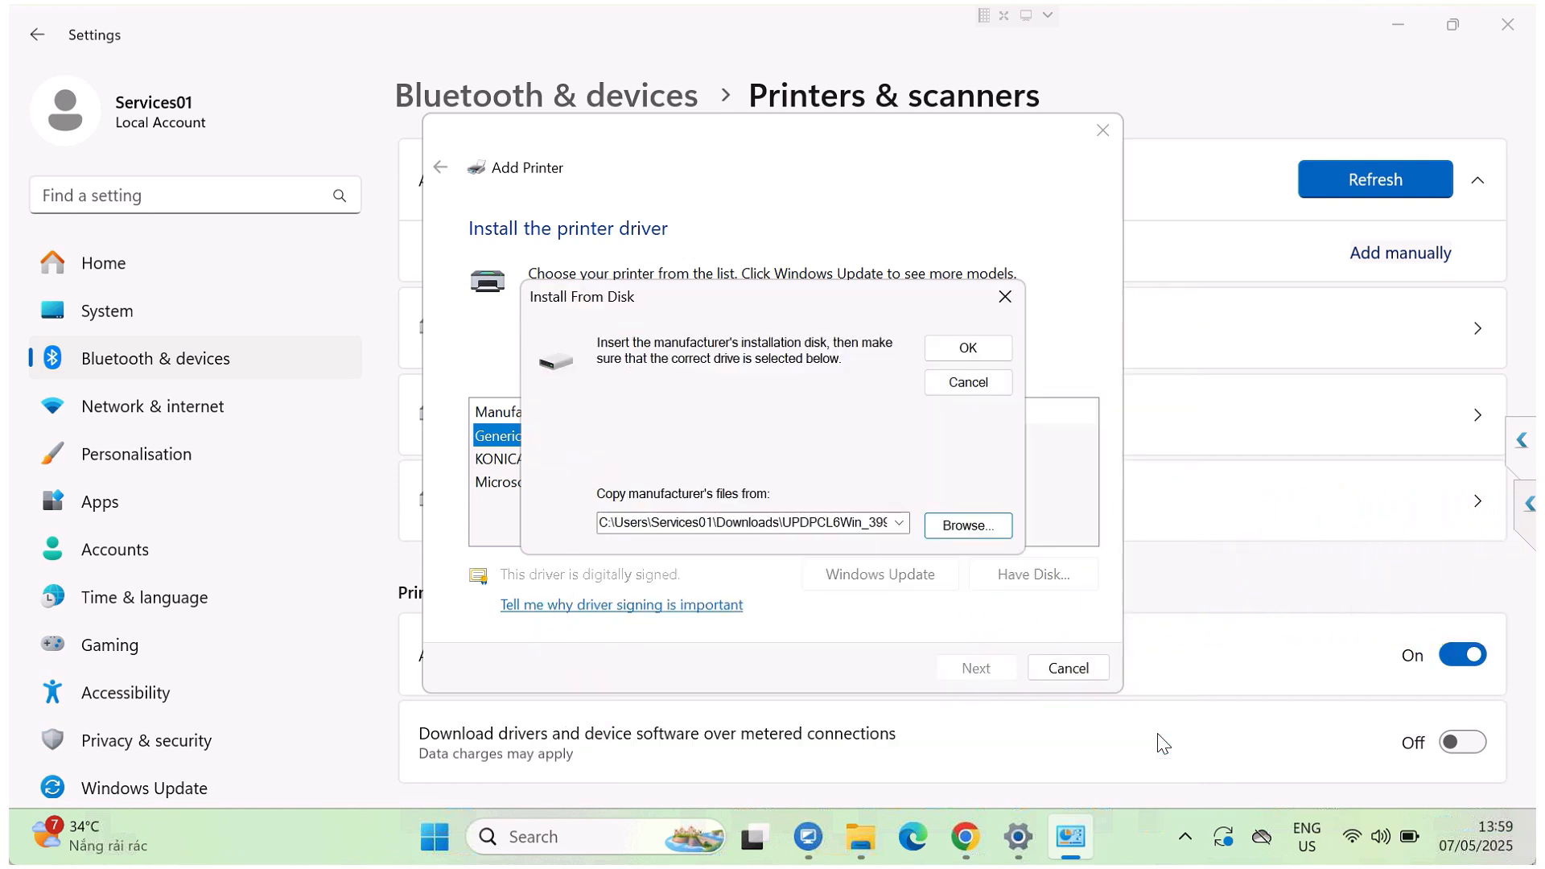
click(991, 351)
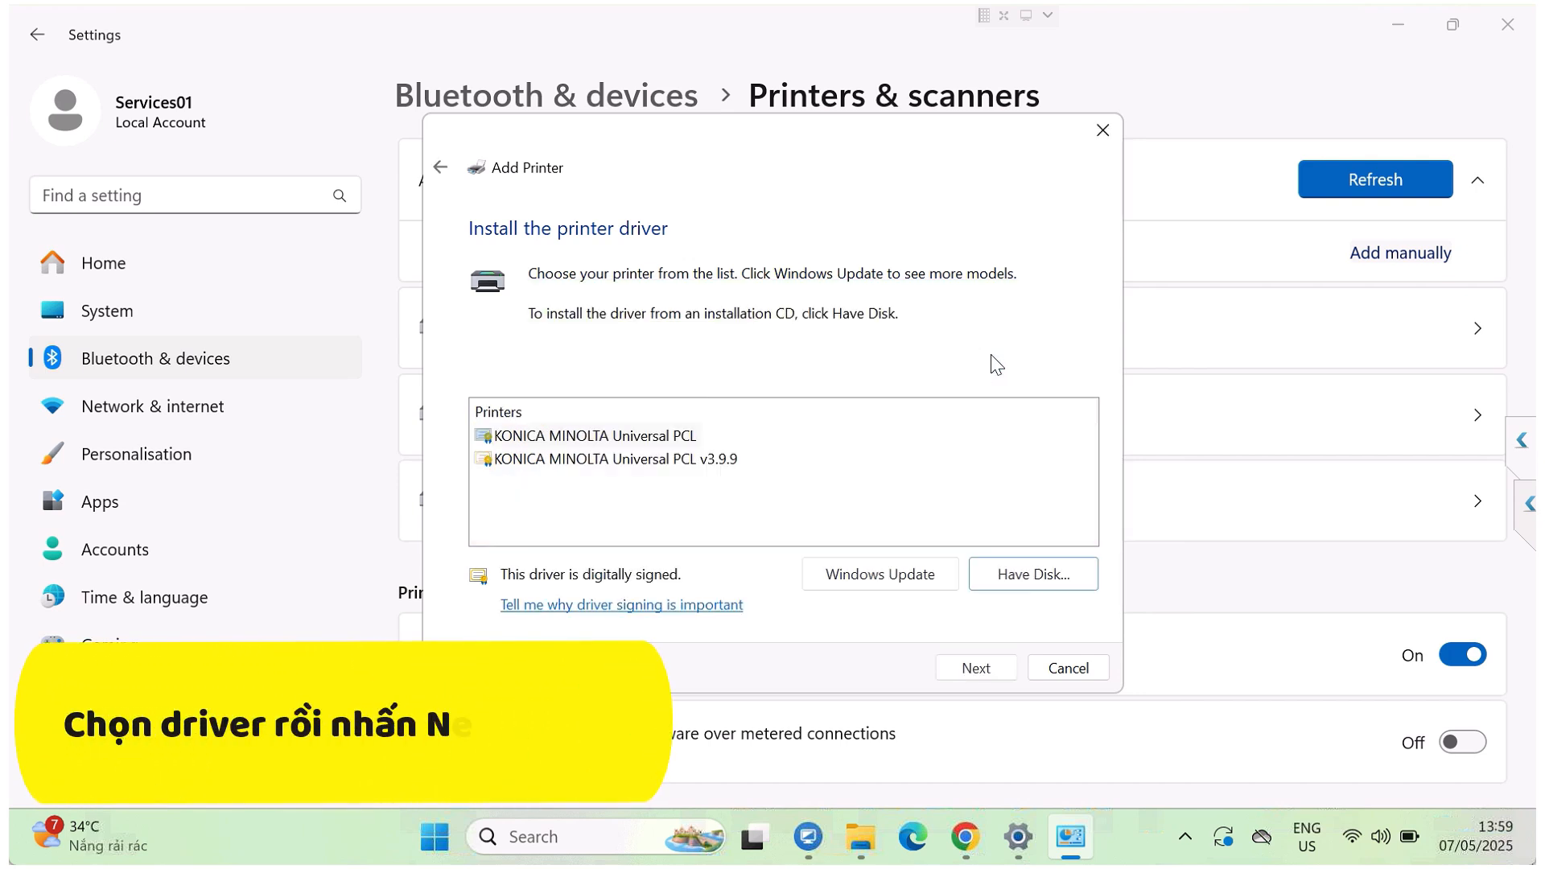
Select the KONICA MINOLTA Universal PCL driver and keep using the currently installed version.
click(643, 442)
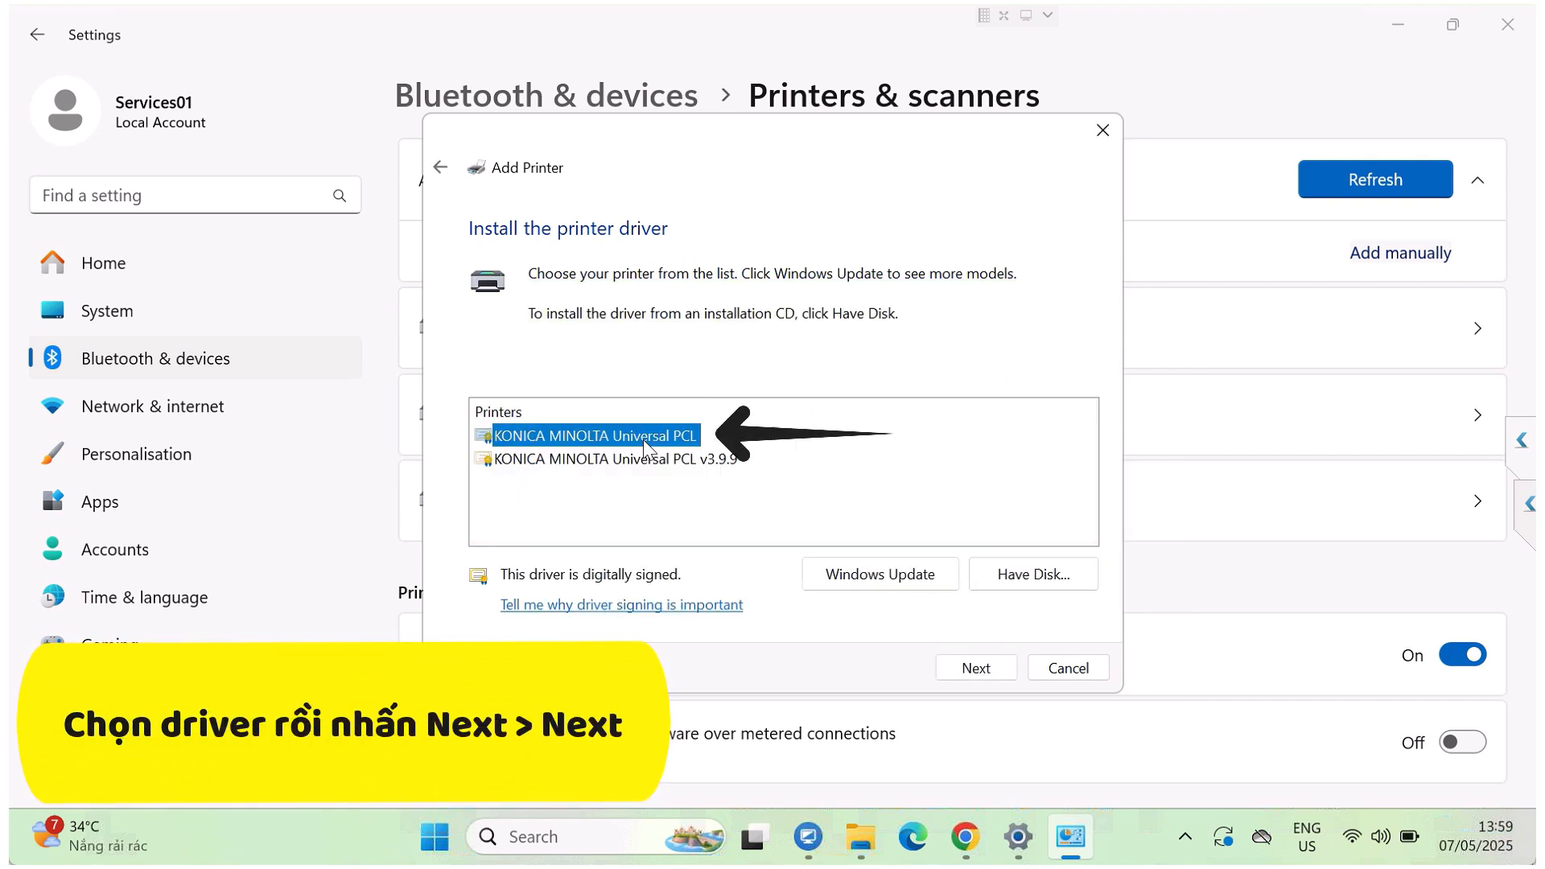
click(977, 669)
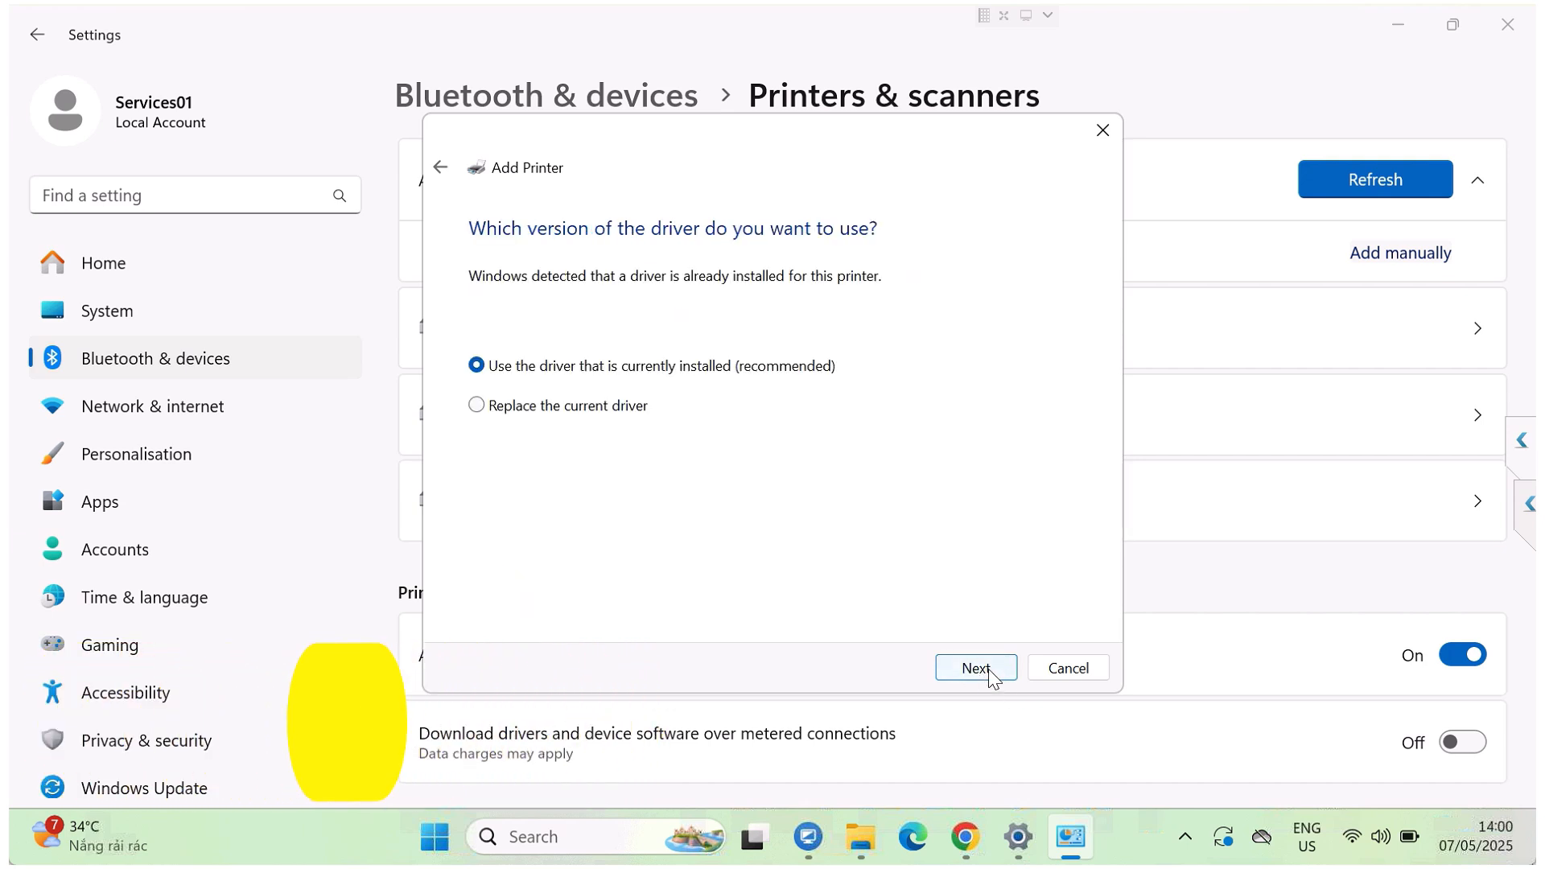
click(990, 670)
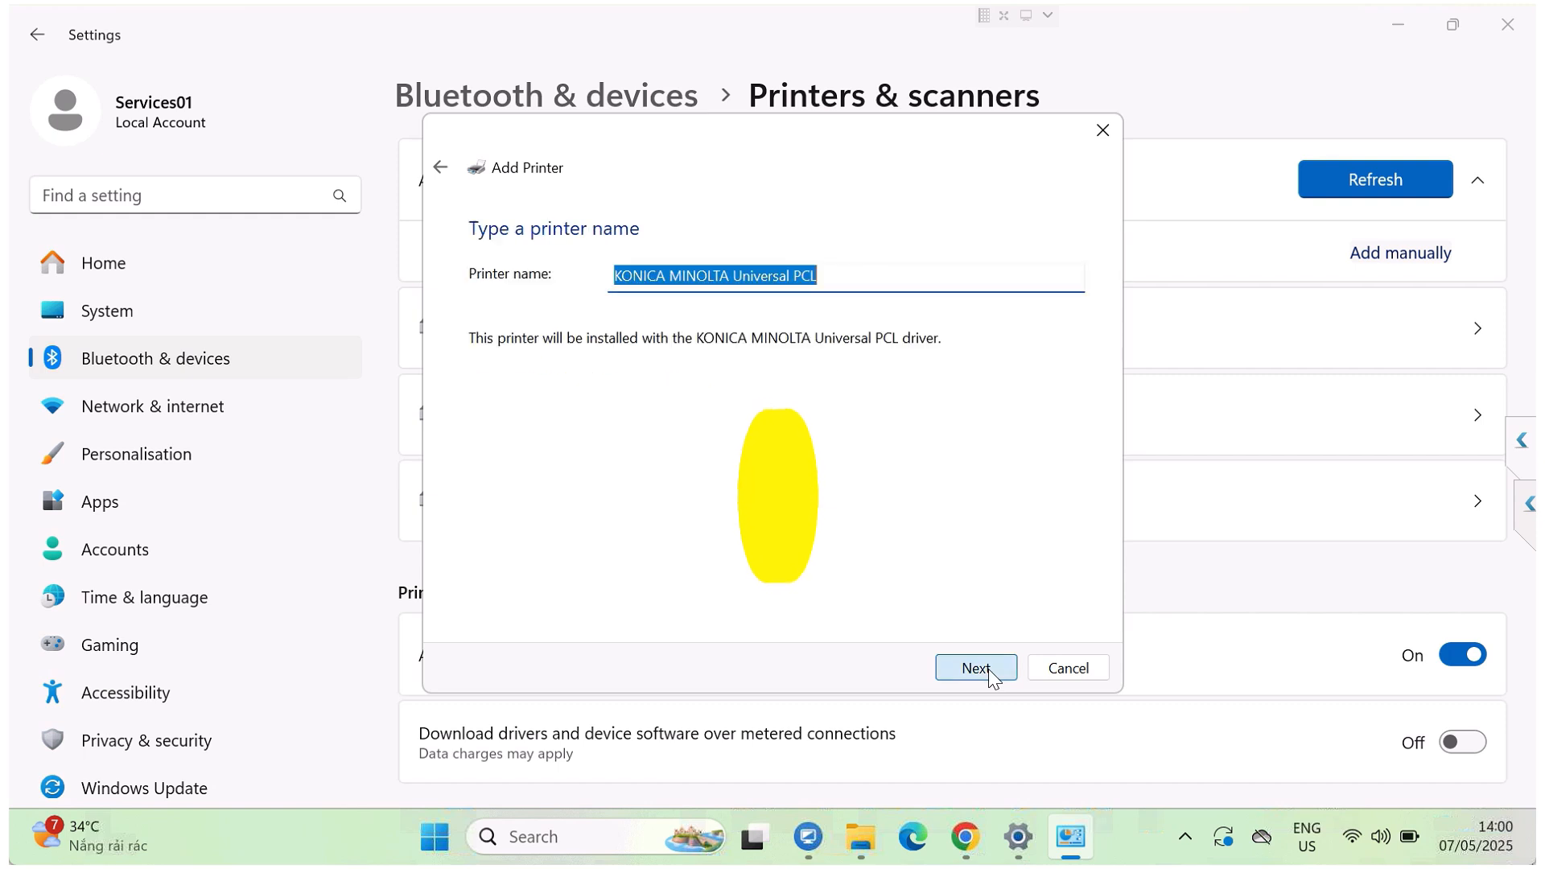
Name the printer KONICA MINOLTA 451i PCL and finish adding it without sharing it on the network.
click(737, 276)
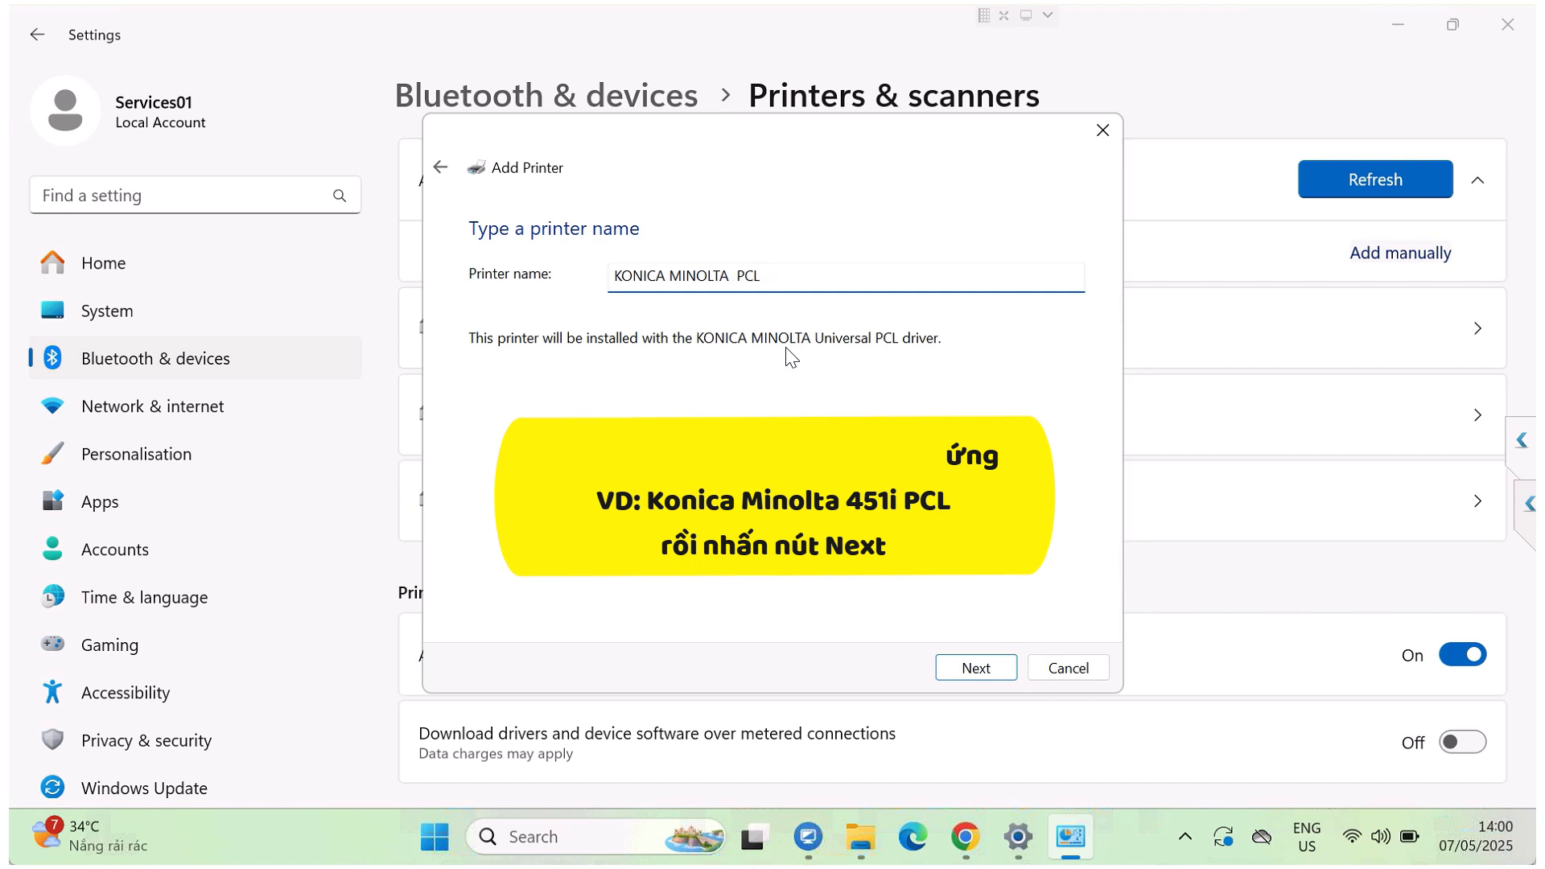
text(451i)
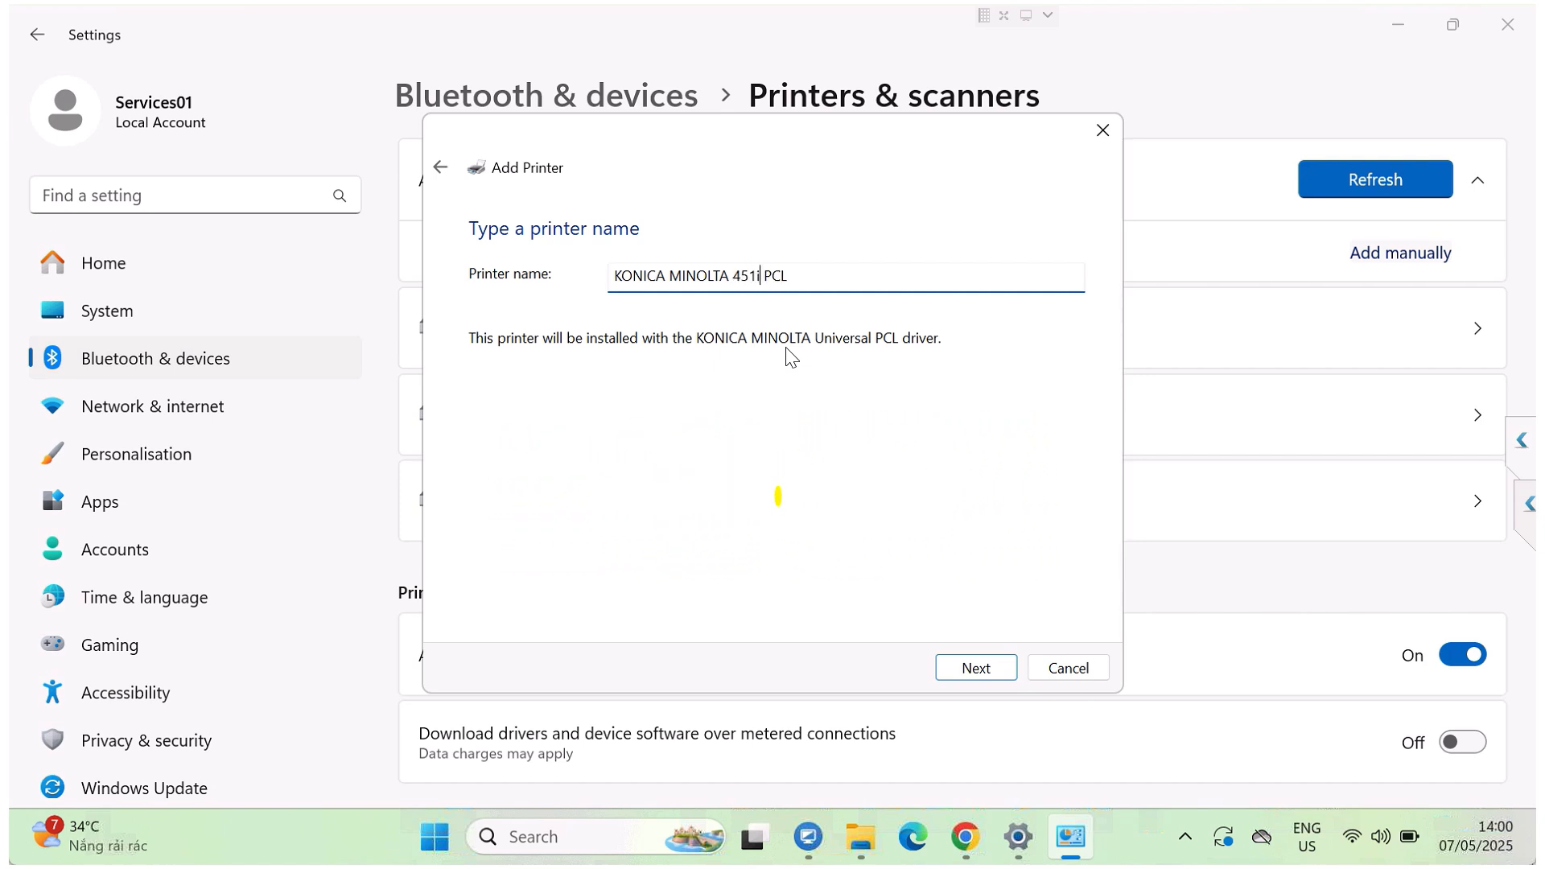
click(984, 674)
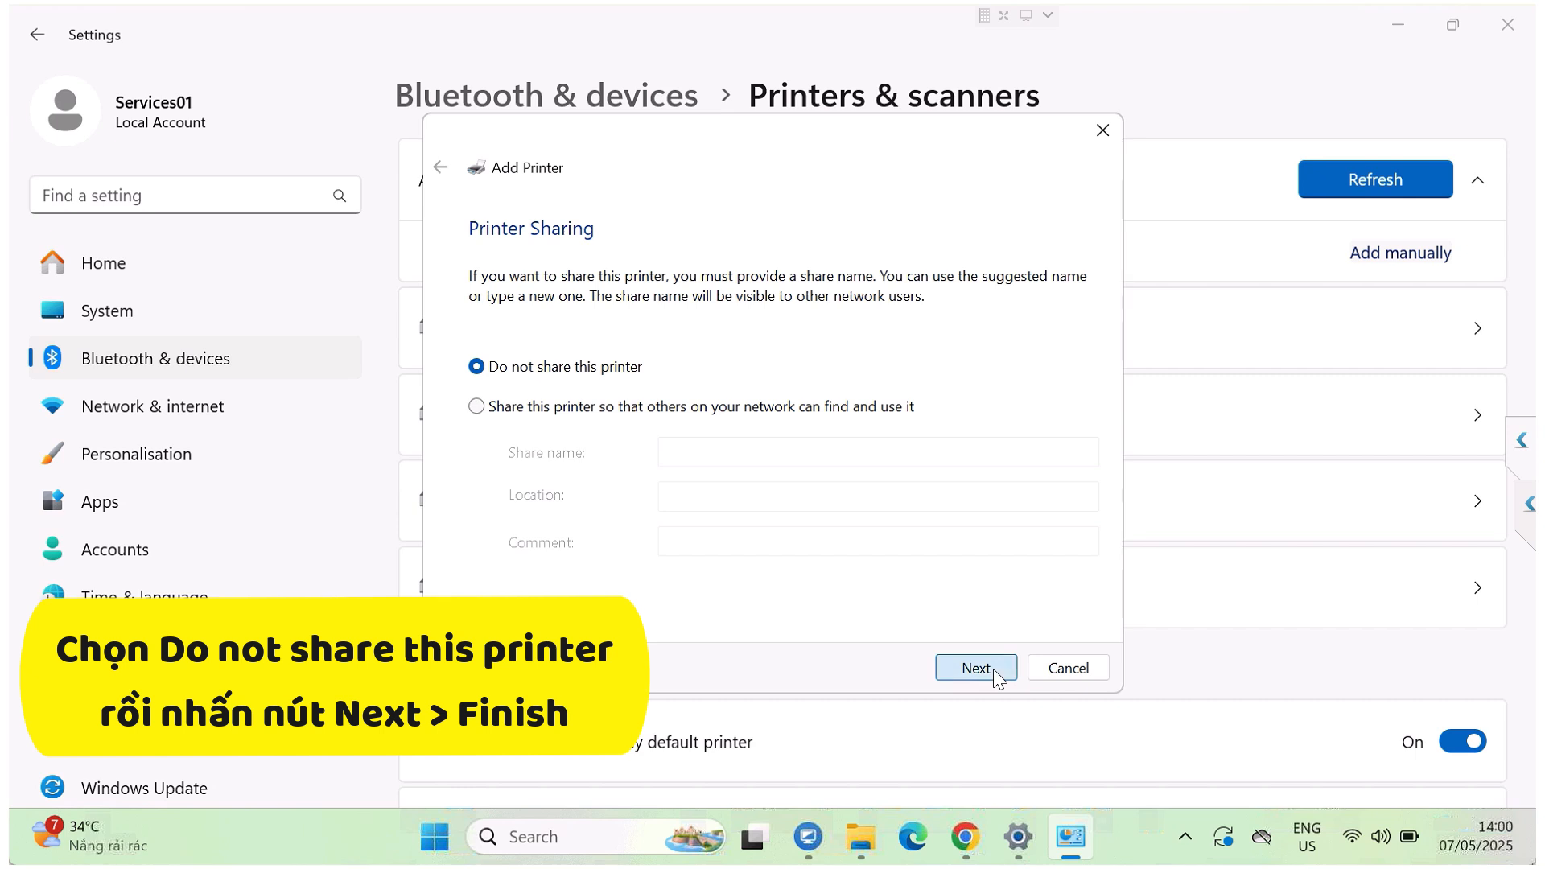
click(991, 671)
click(993, 669)
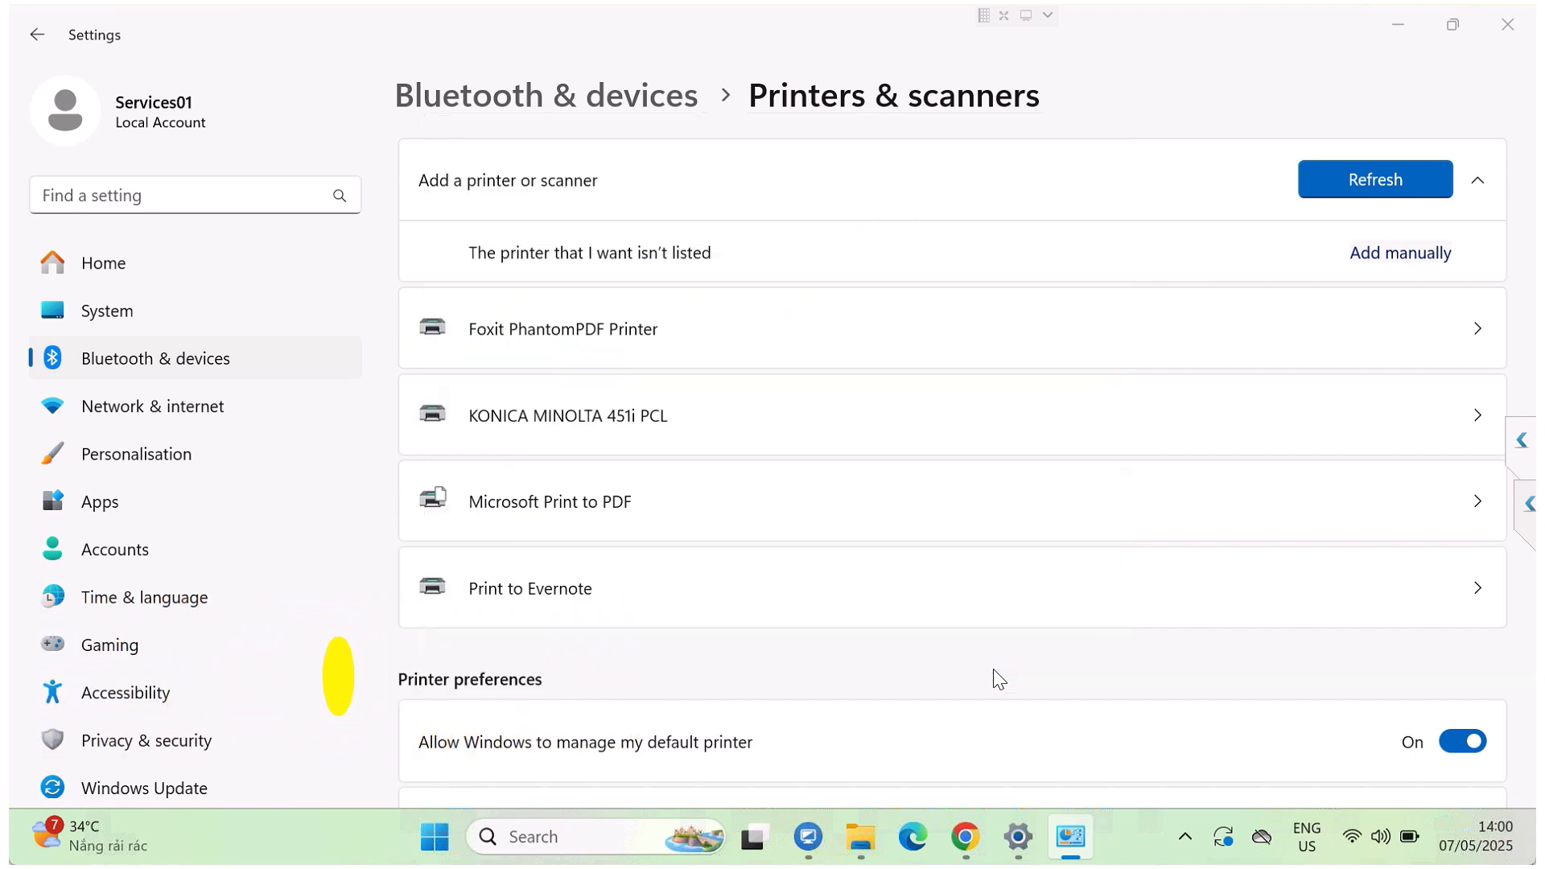
Open the properties of the KONICA MINOLTA 451i PCL printer and examine its assigned port and device option configuration.
click(1455, 424)
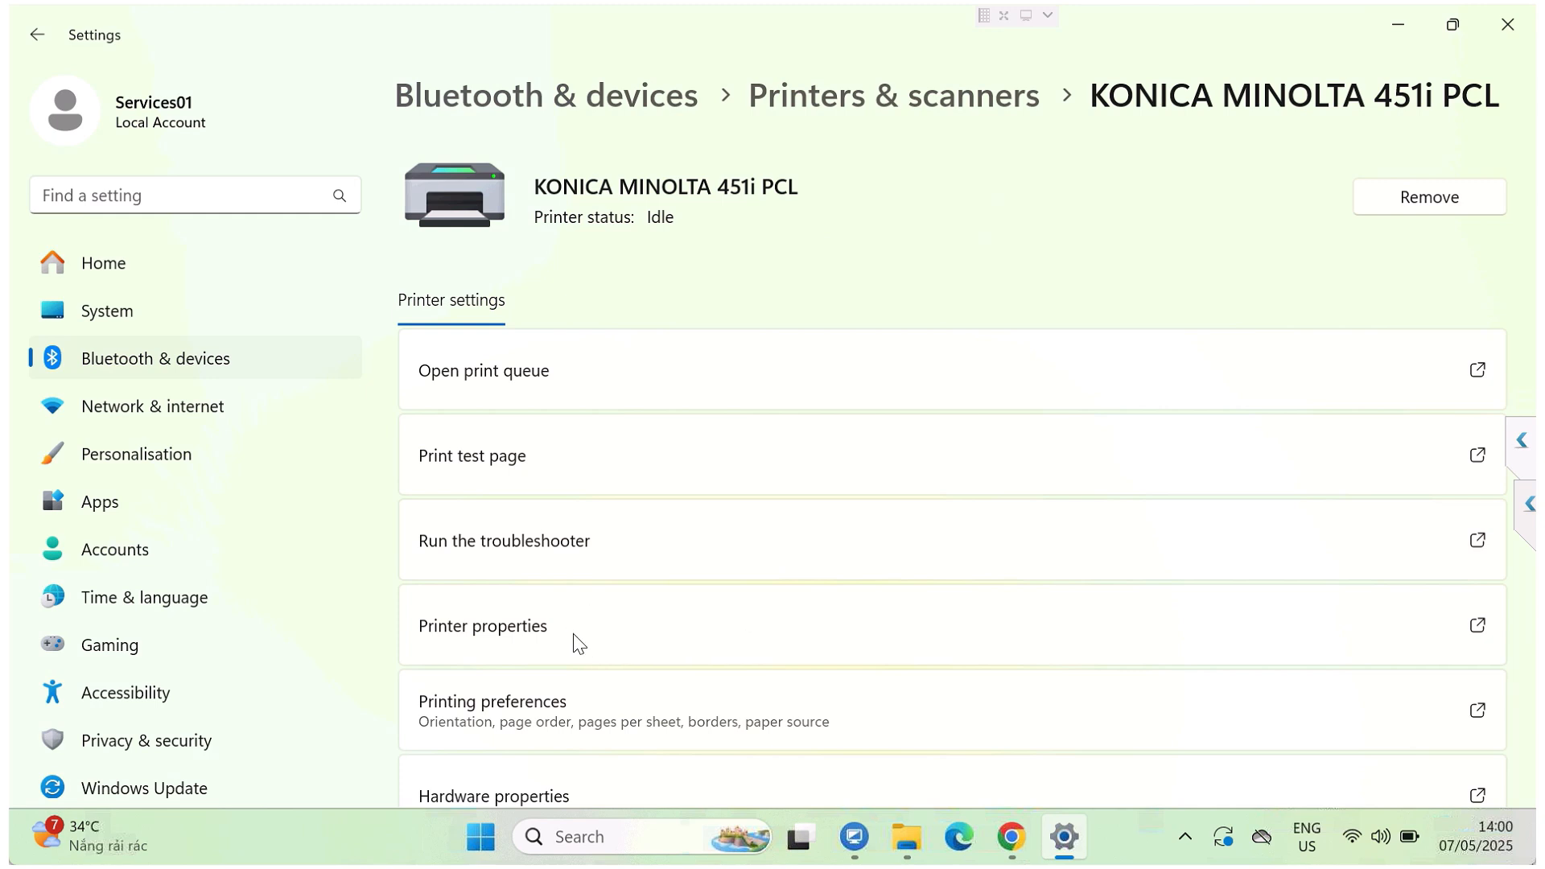
click(614, 624)
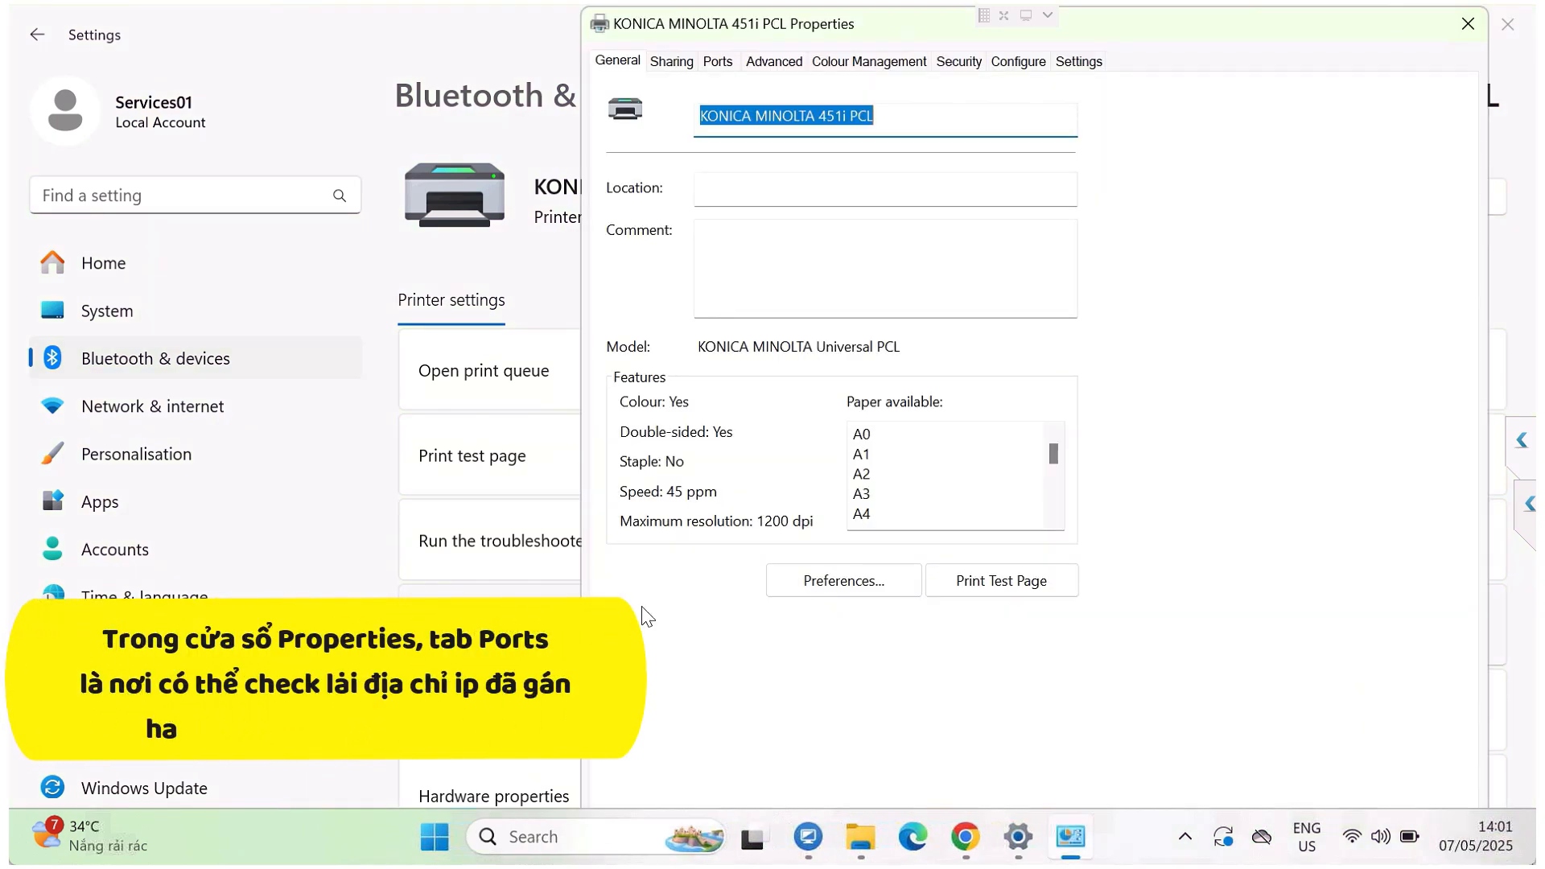
click(717, 62)
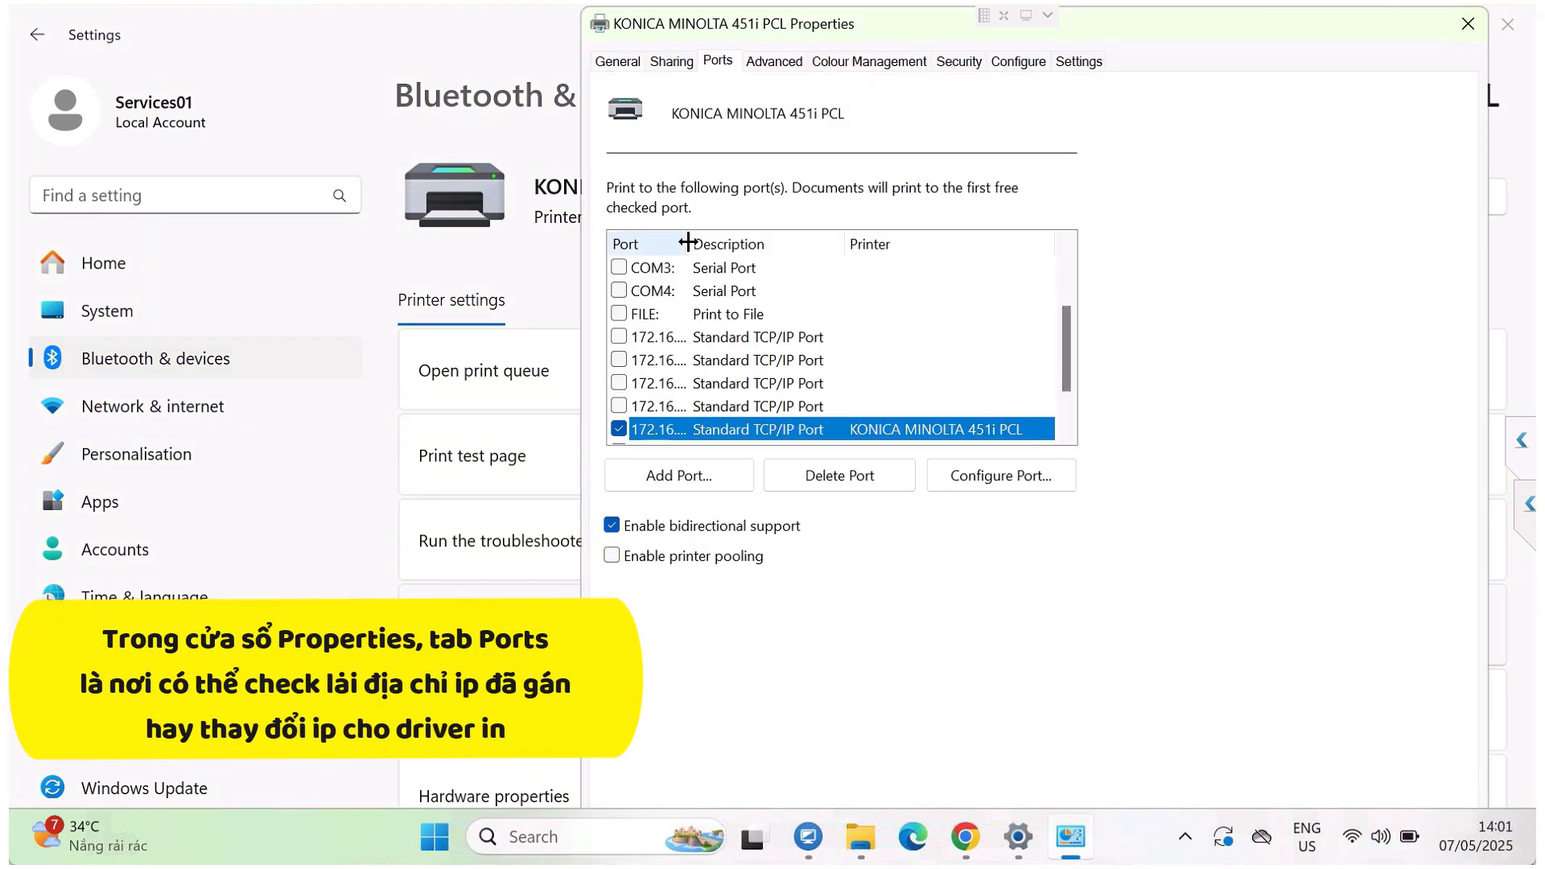
drag(774, 252, 796, 253)
scroll(779, 302, down, 1)
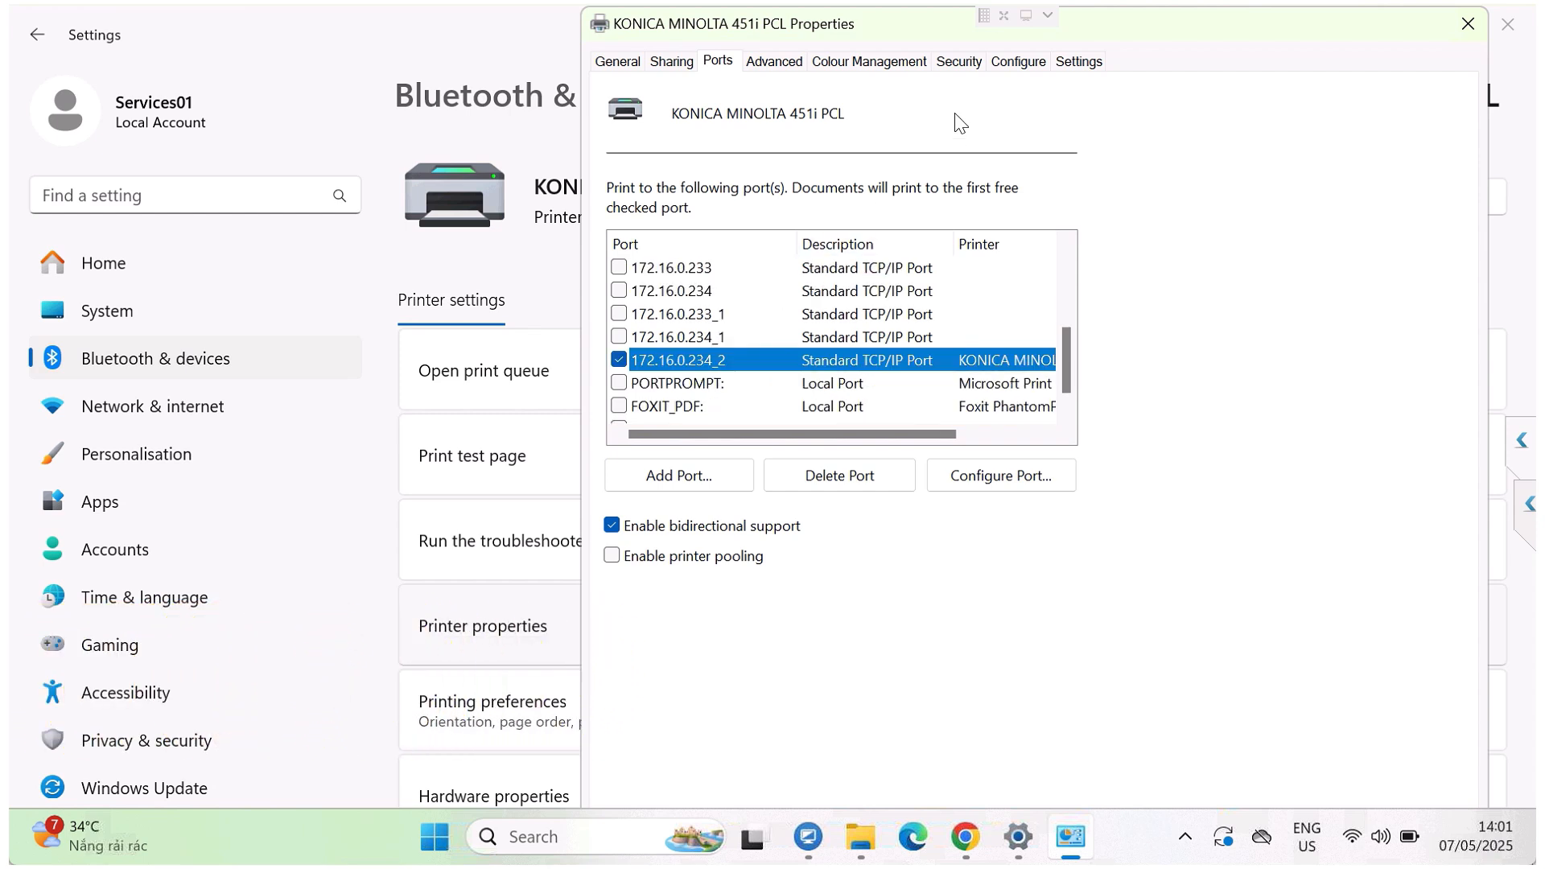
click(1018, 65)
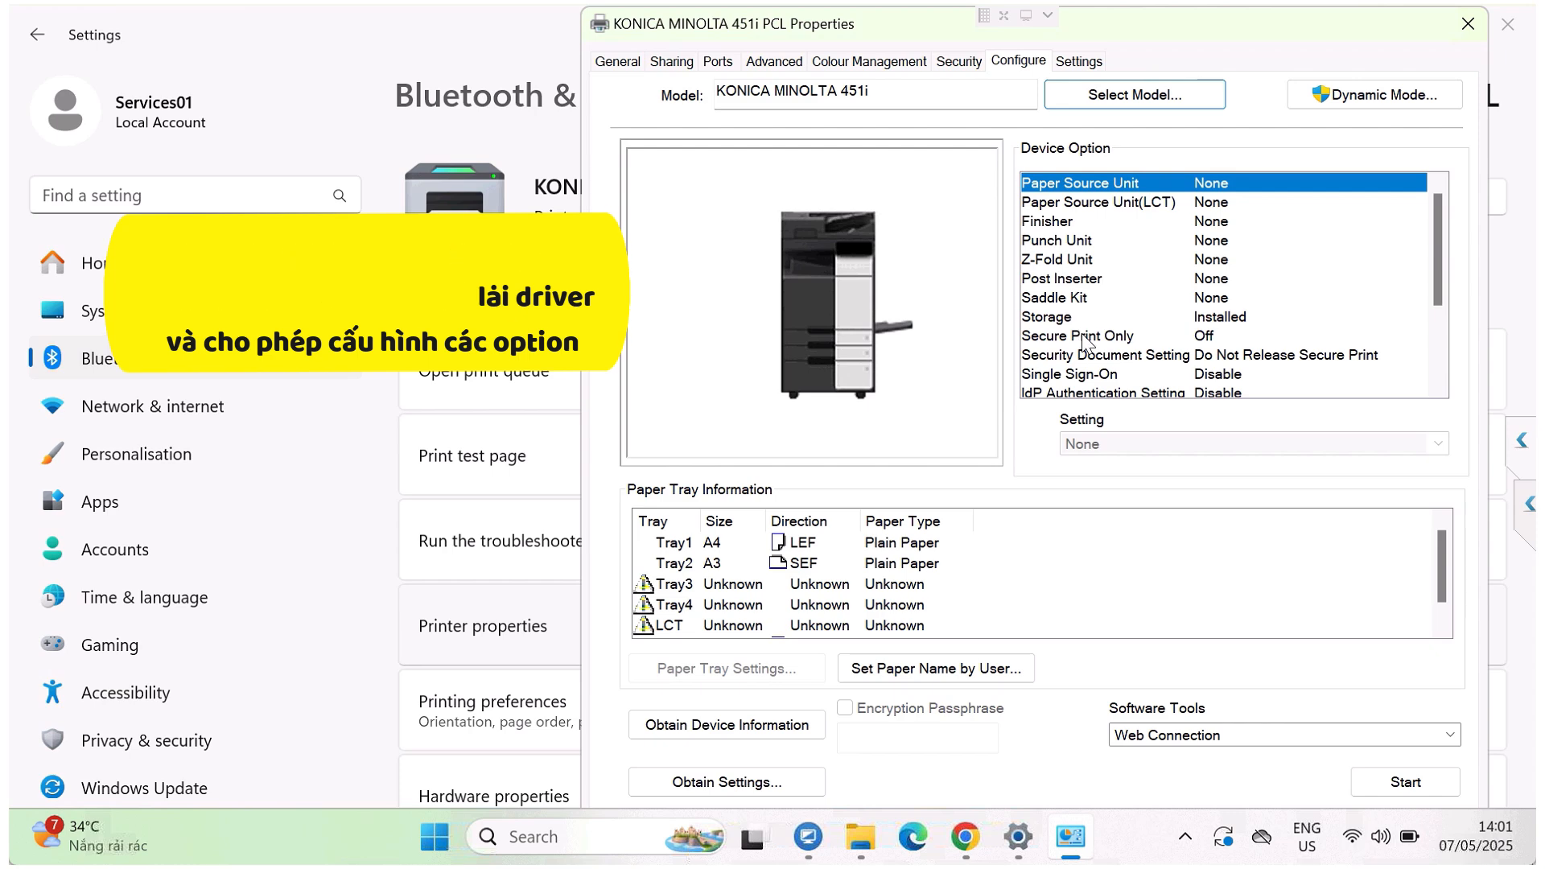
Delete the unused TCP/IP ports 172.16.0.234_1 and 172.16.0.233_1 from the printer's port list.
click(718, 65)
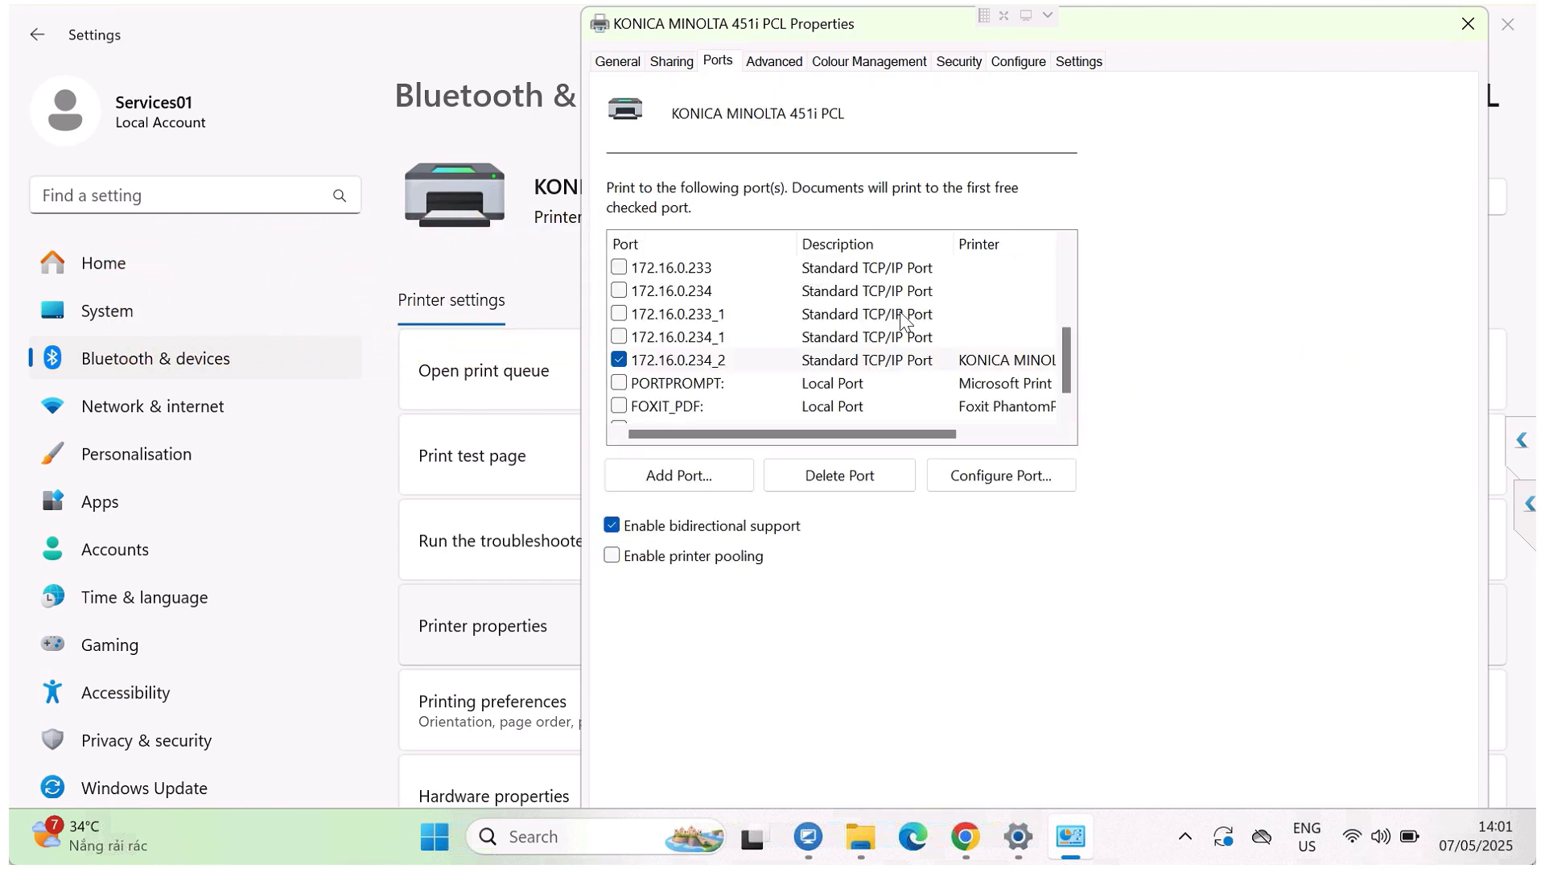
click(747, 337)
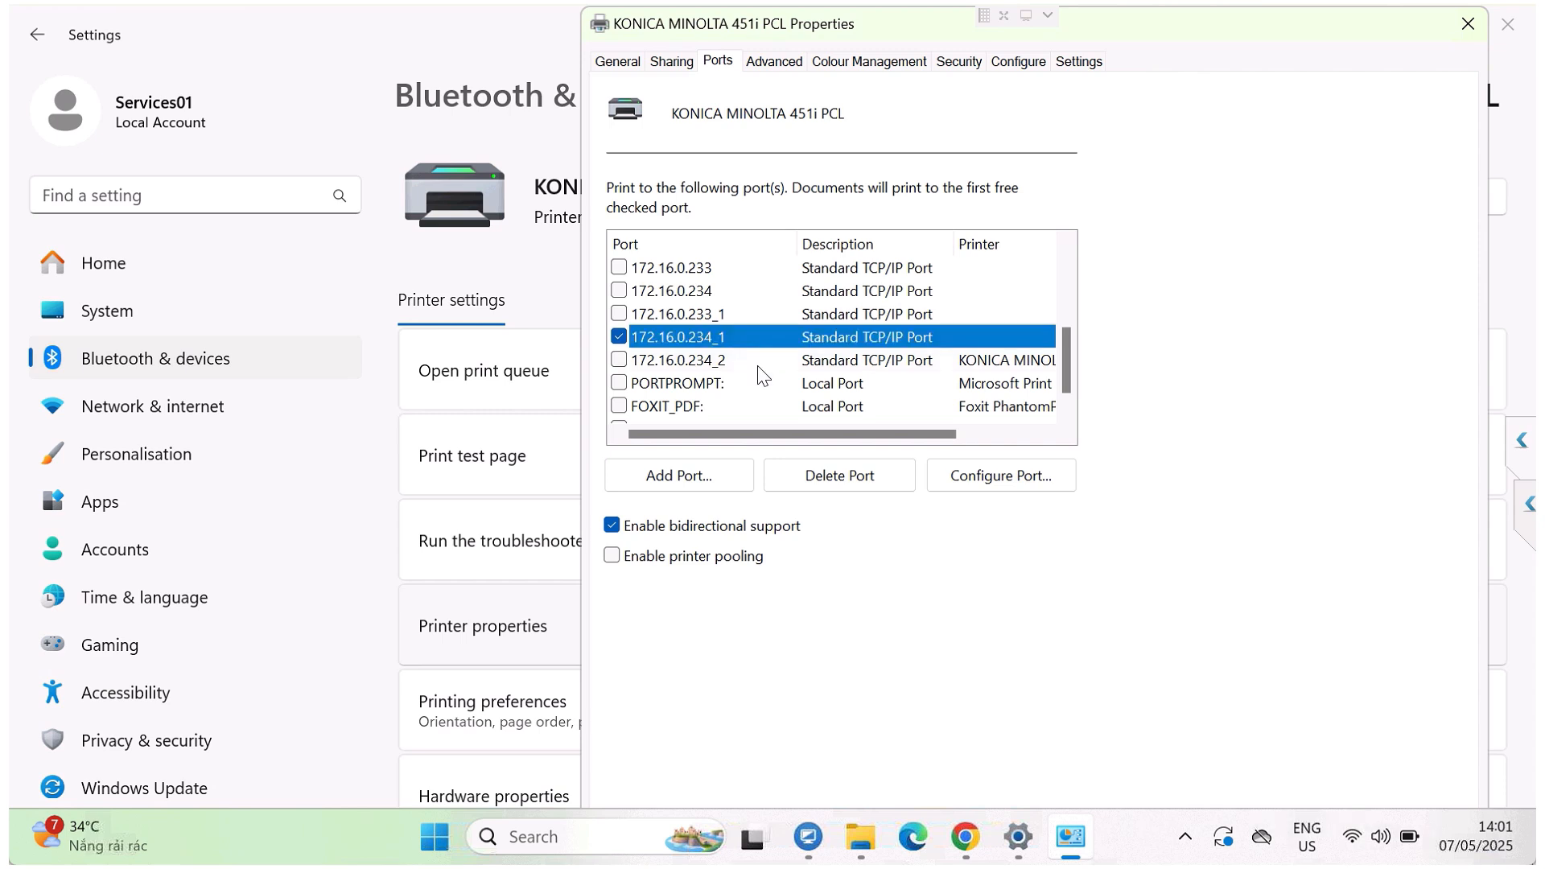
click(887, 475)
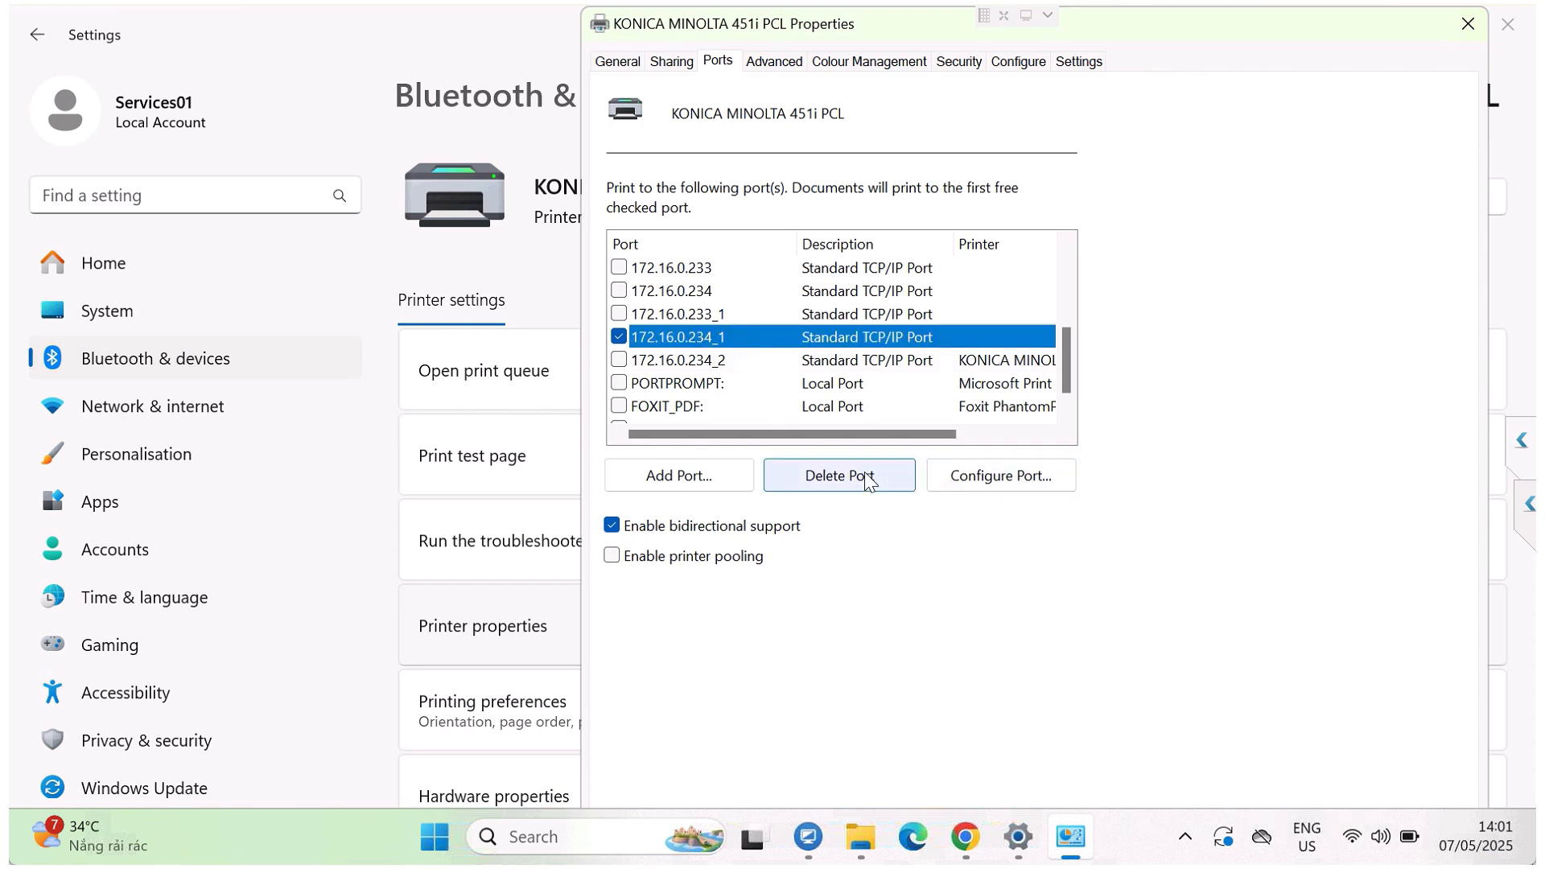
click(820, 445)
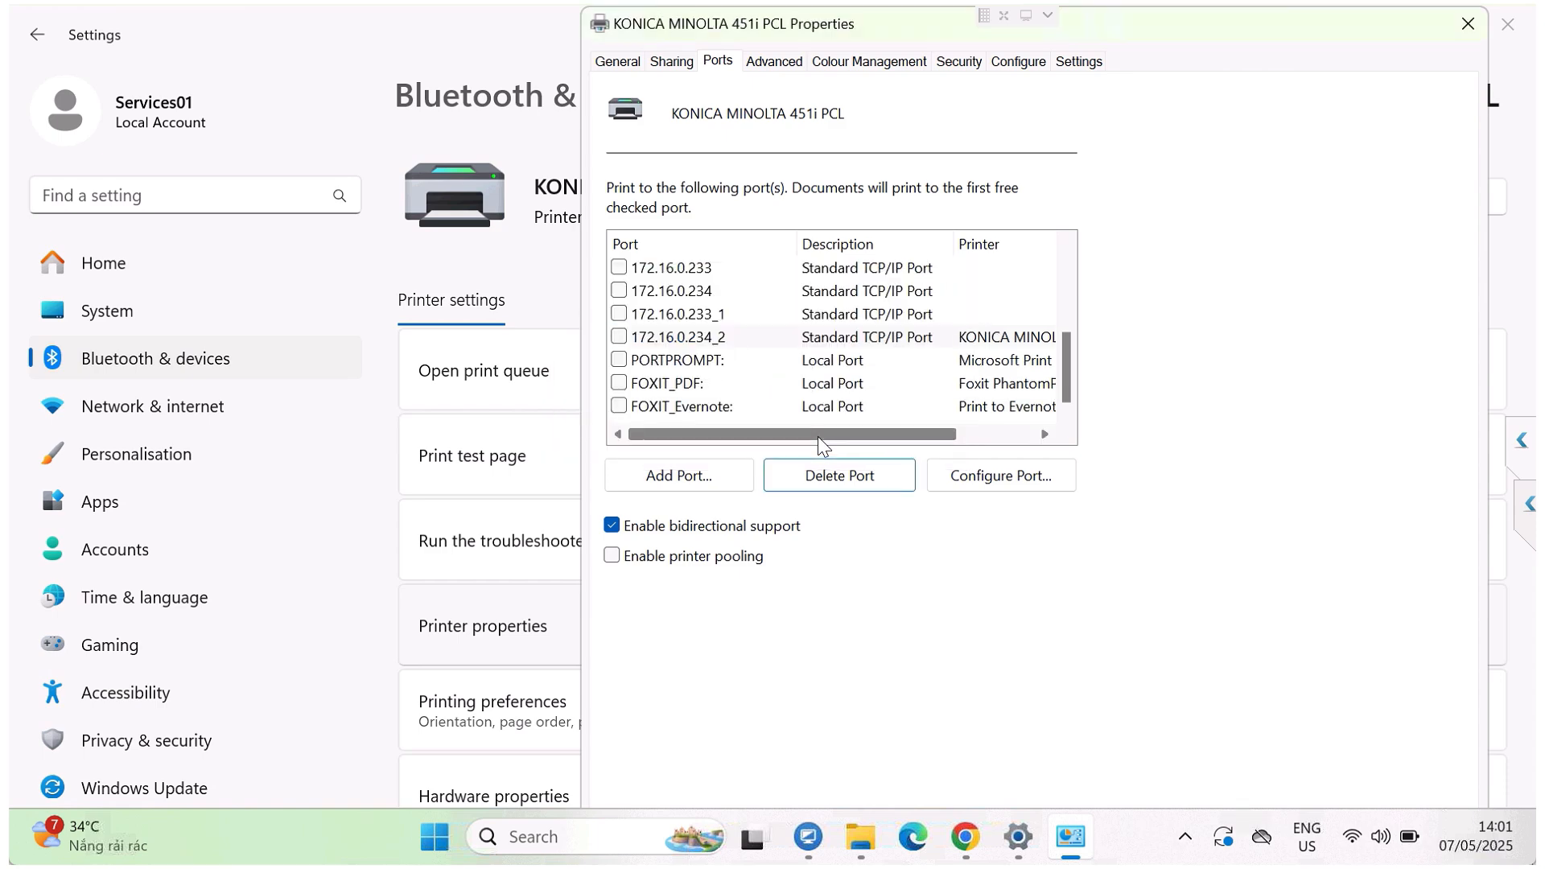
click(707, 315)
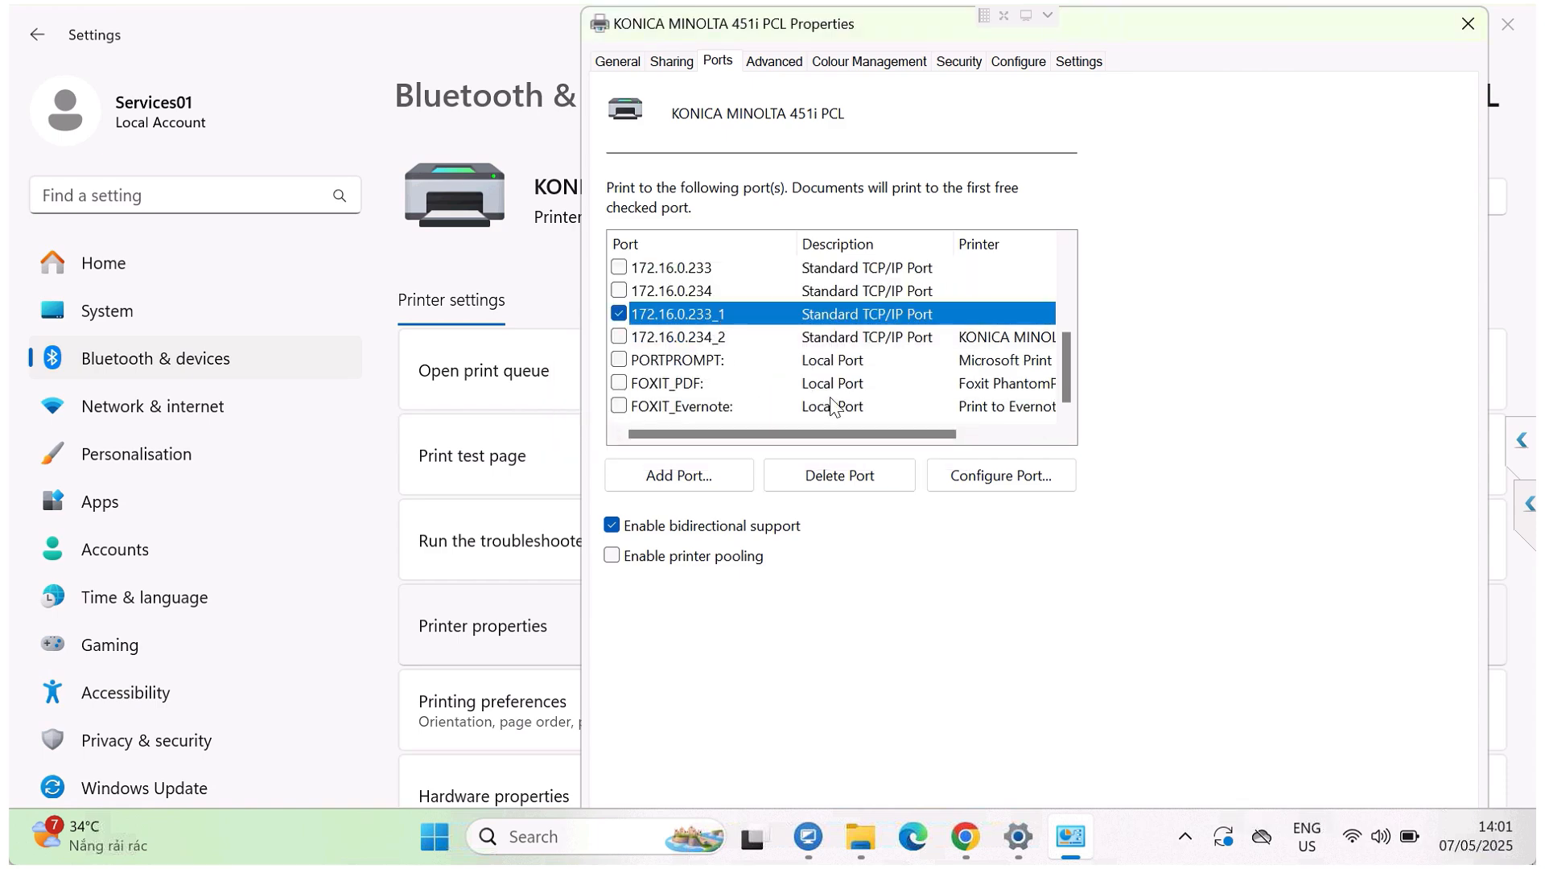
click(853, 476)
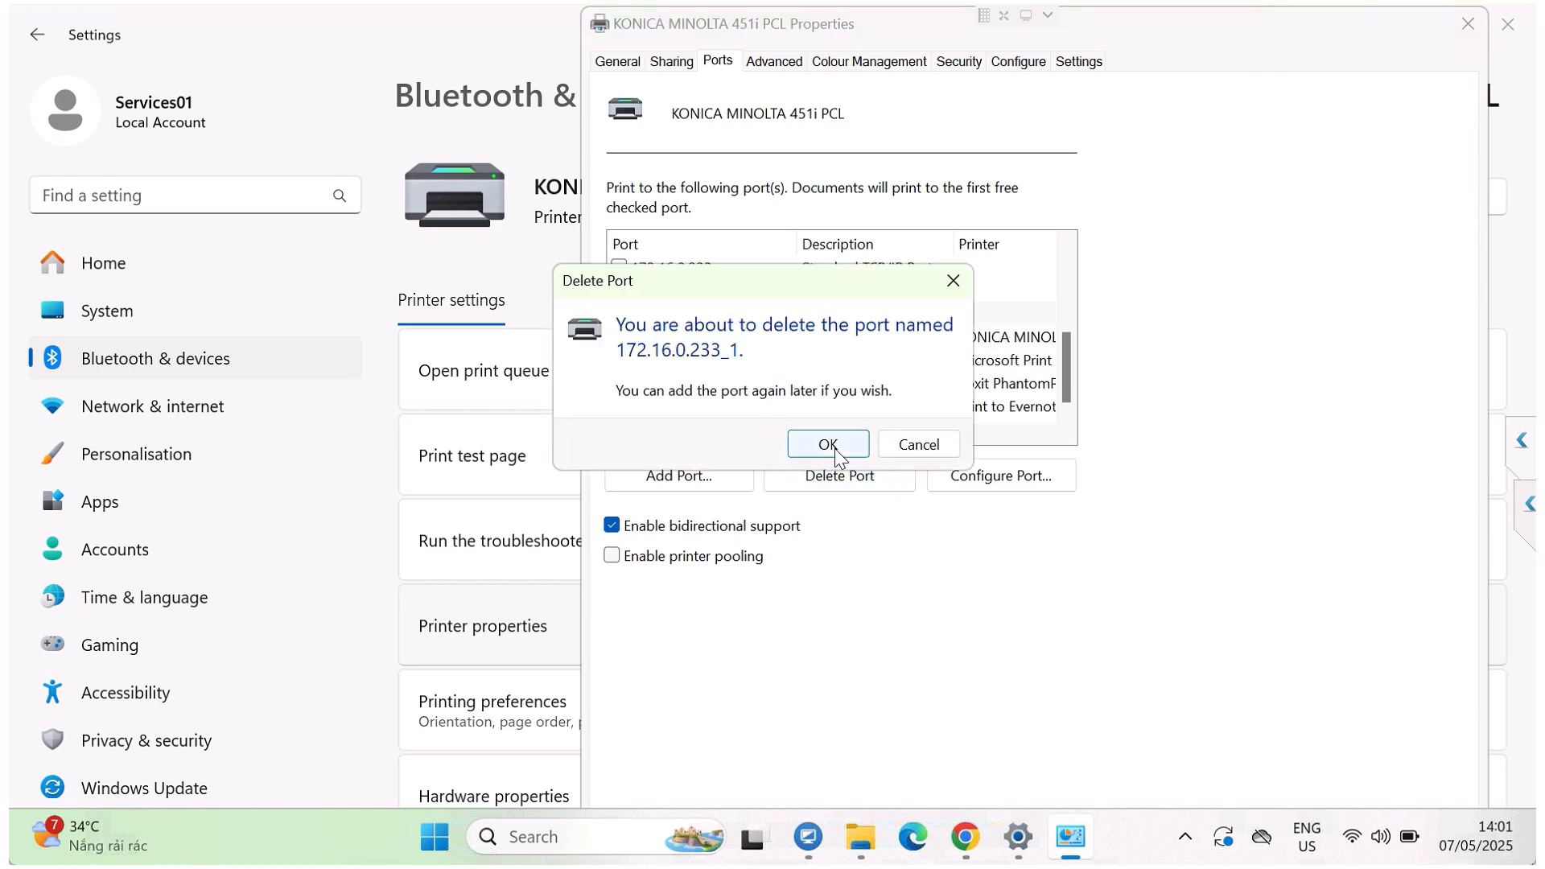
click(828, 445)
Delete the unused ports 172.16.0.233 and 172.16.0.234, and assign the printer to port 172.16.0.234_2.
click(722, 293)
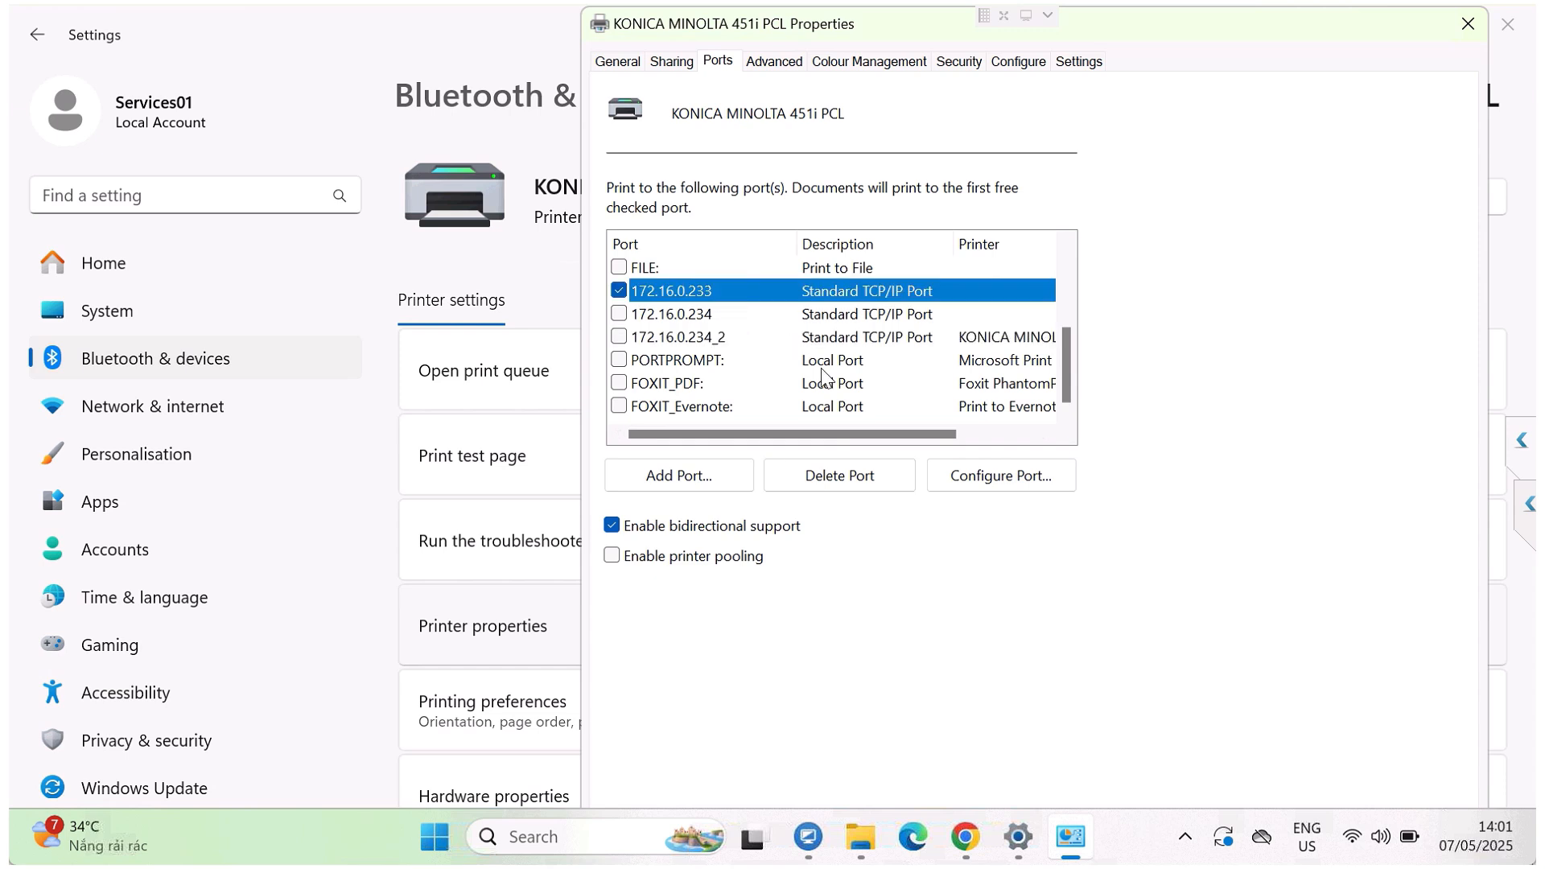
click(860, 480)
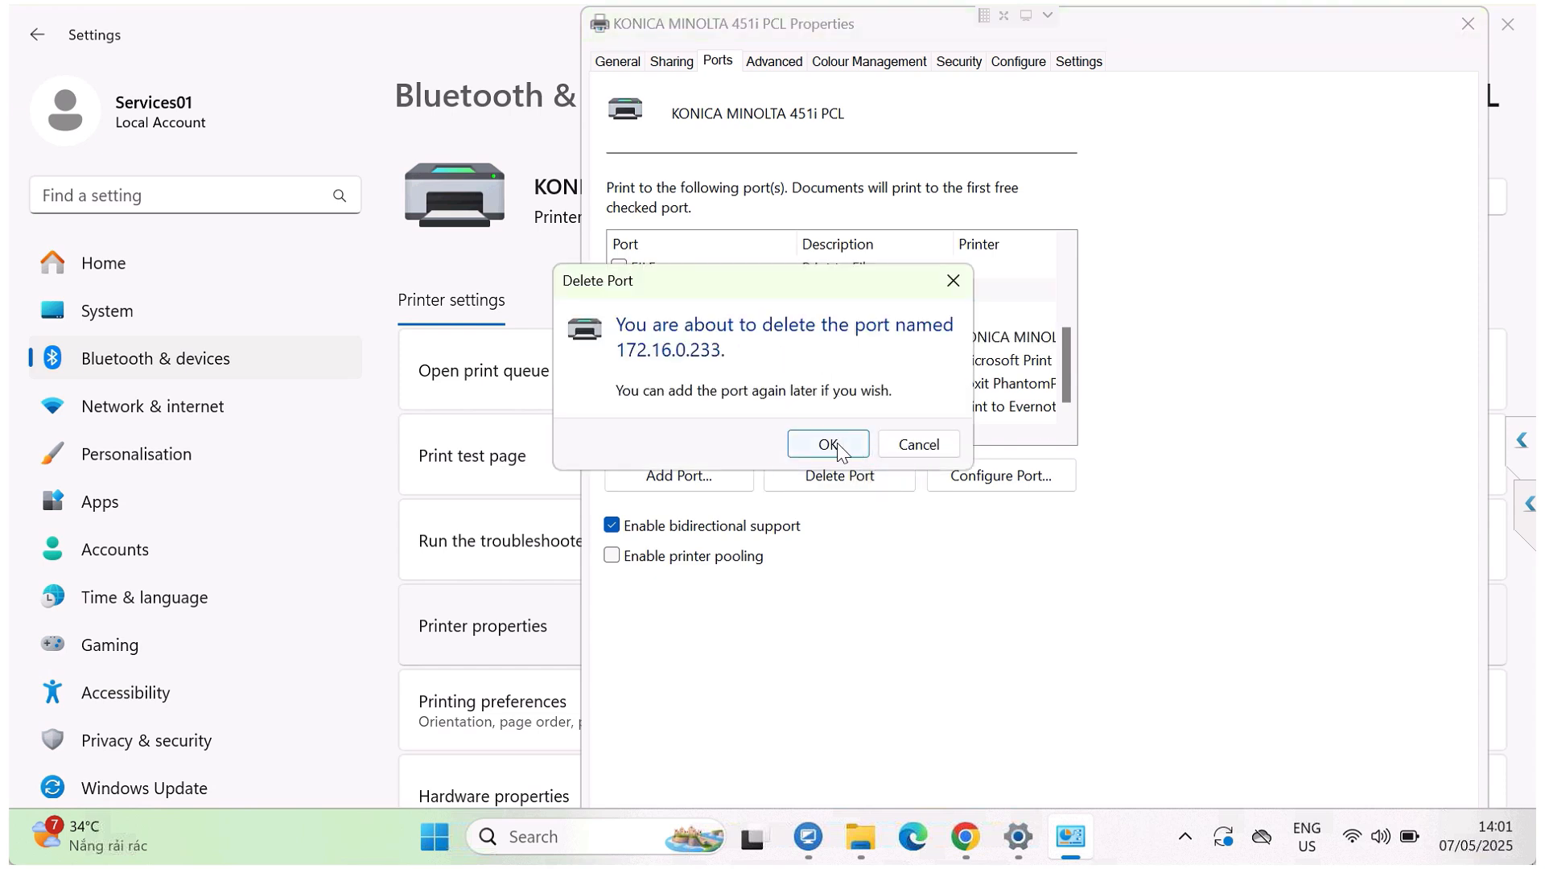
click(836, 447)
click(721, 316)
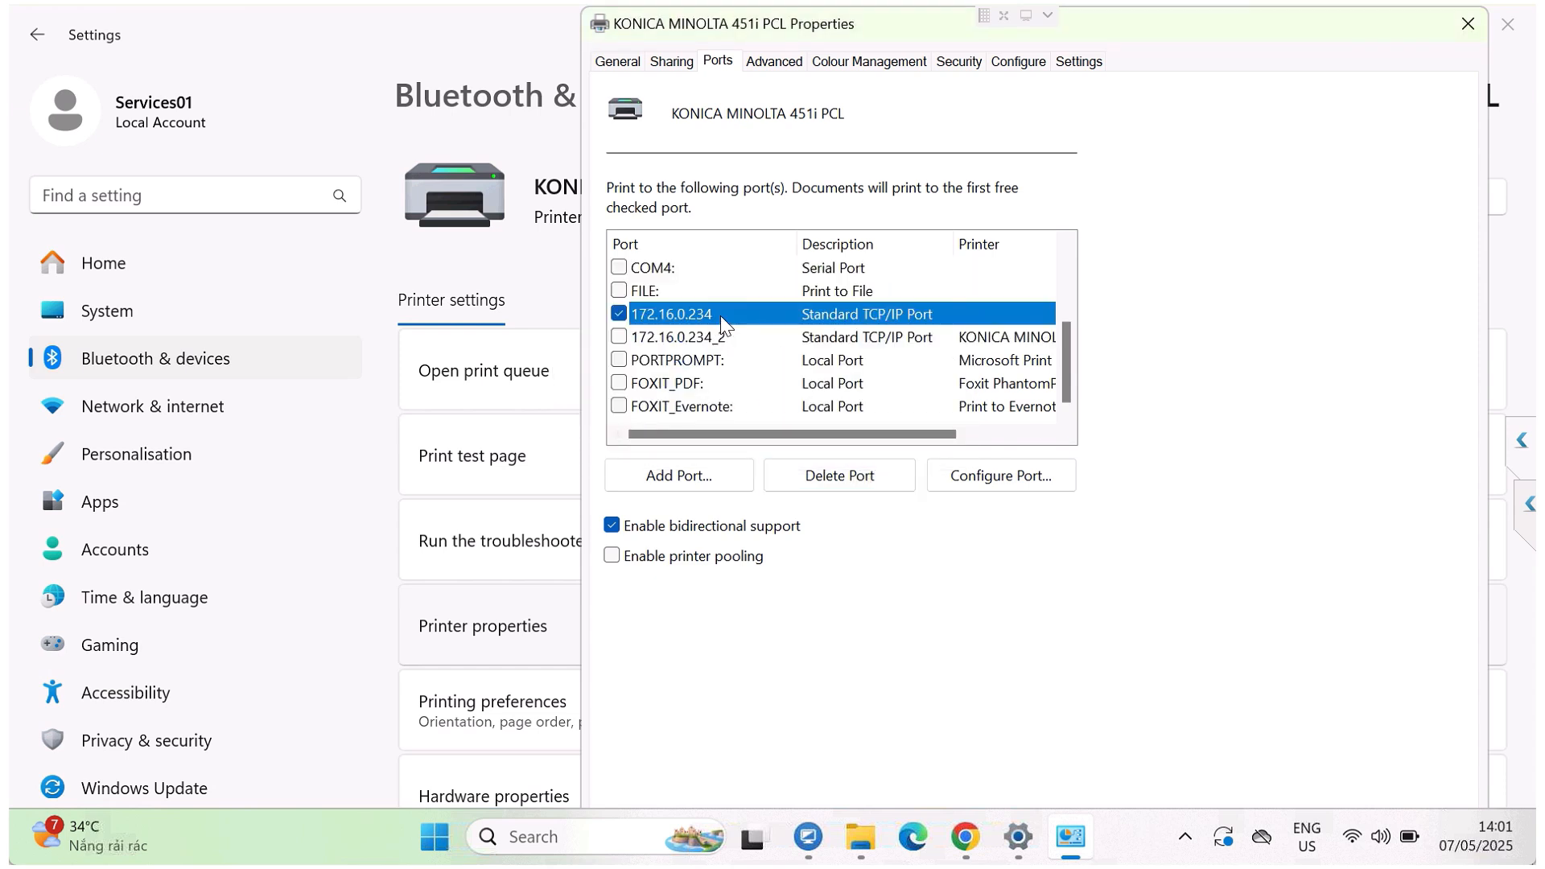
click(837, 467)
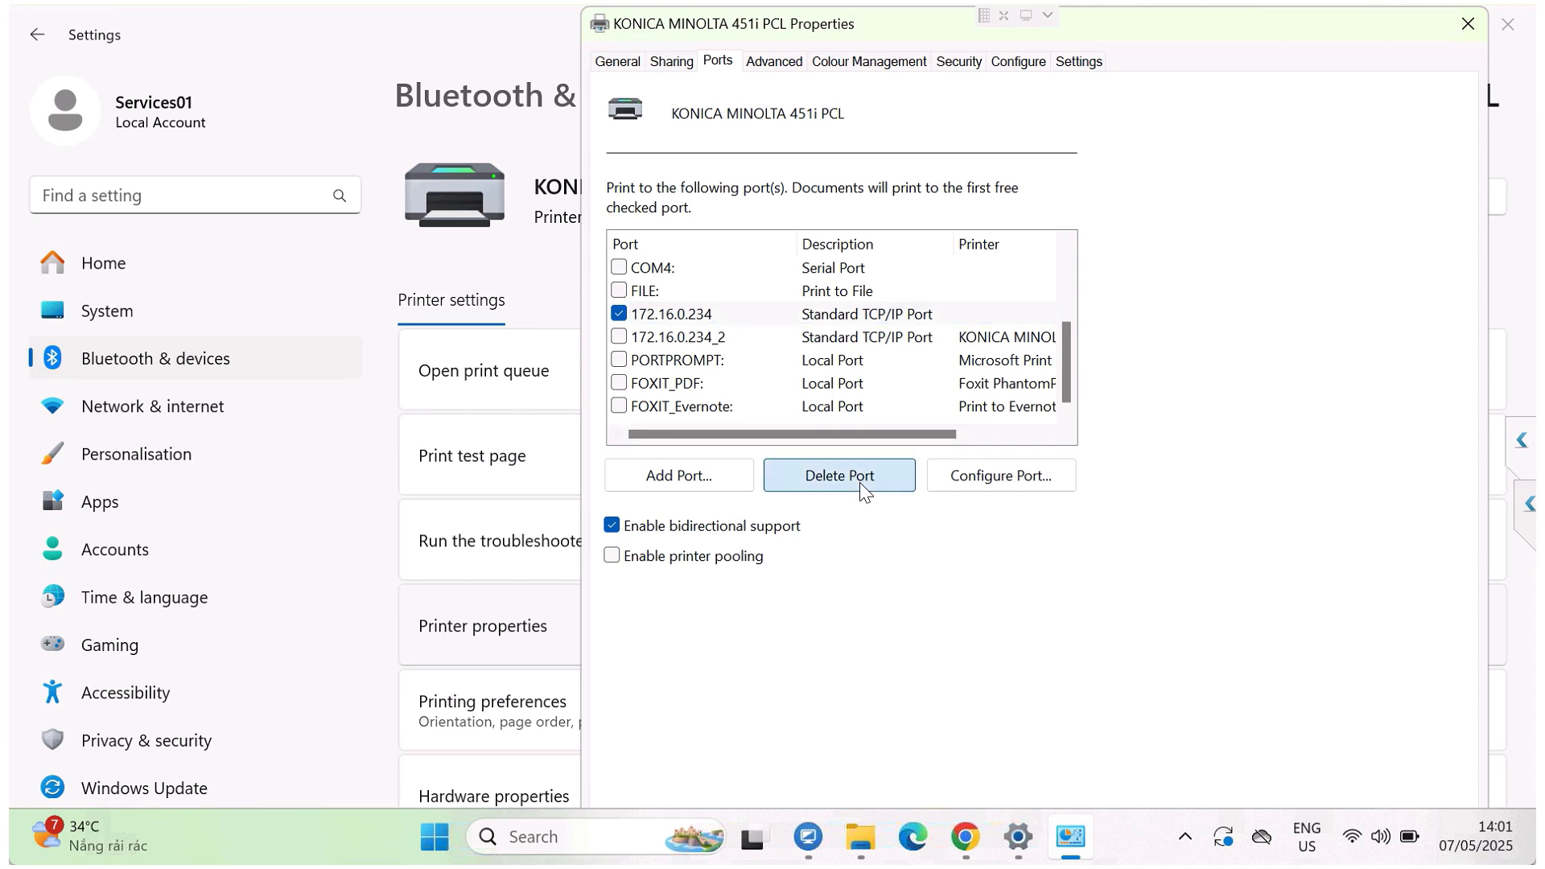
click(843, 447)
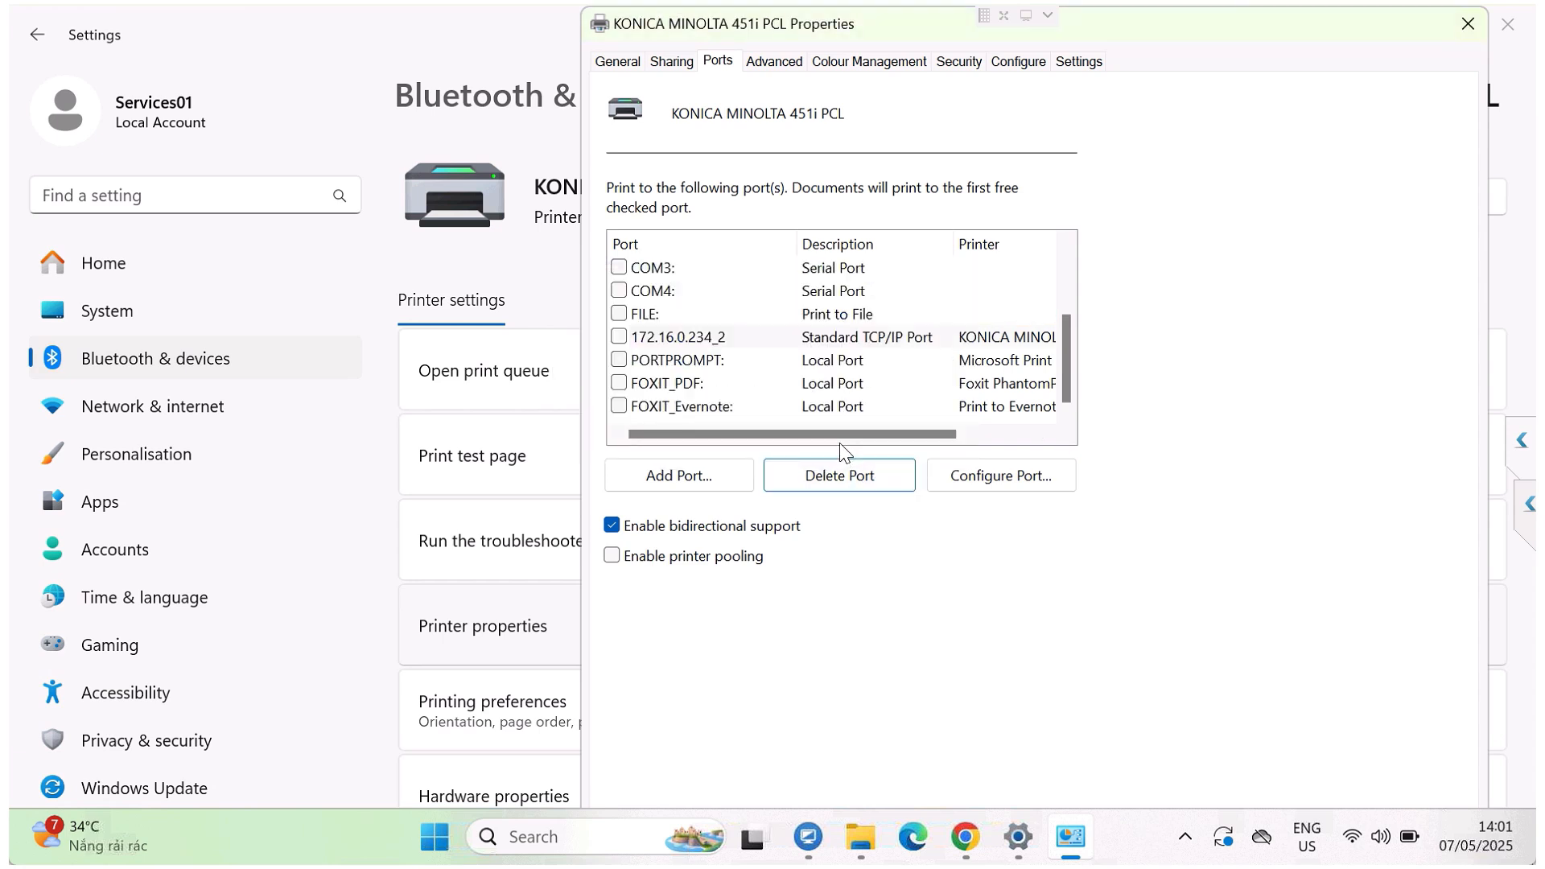
click(624, 338)
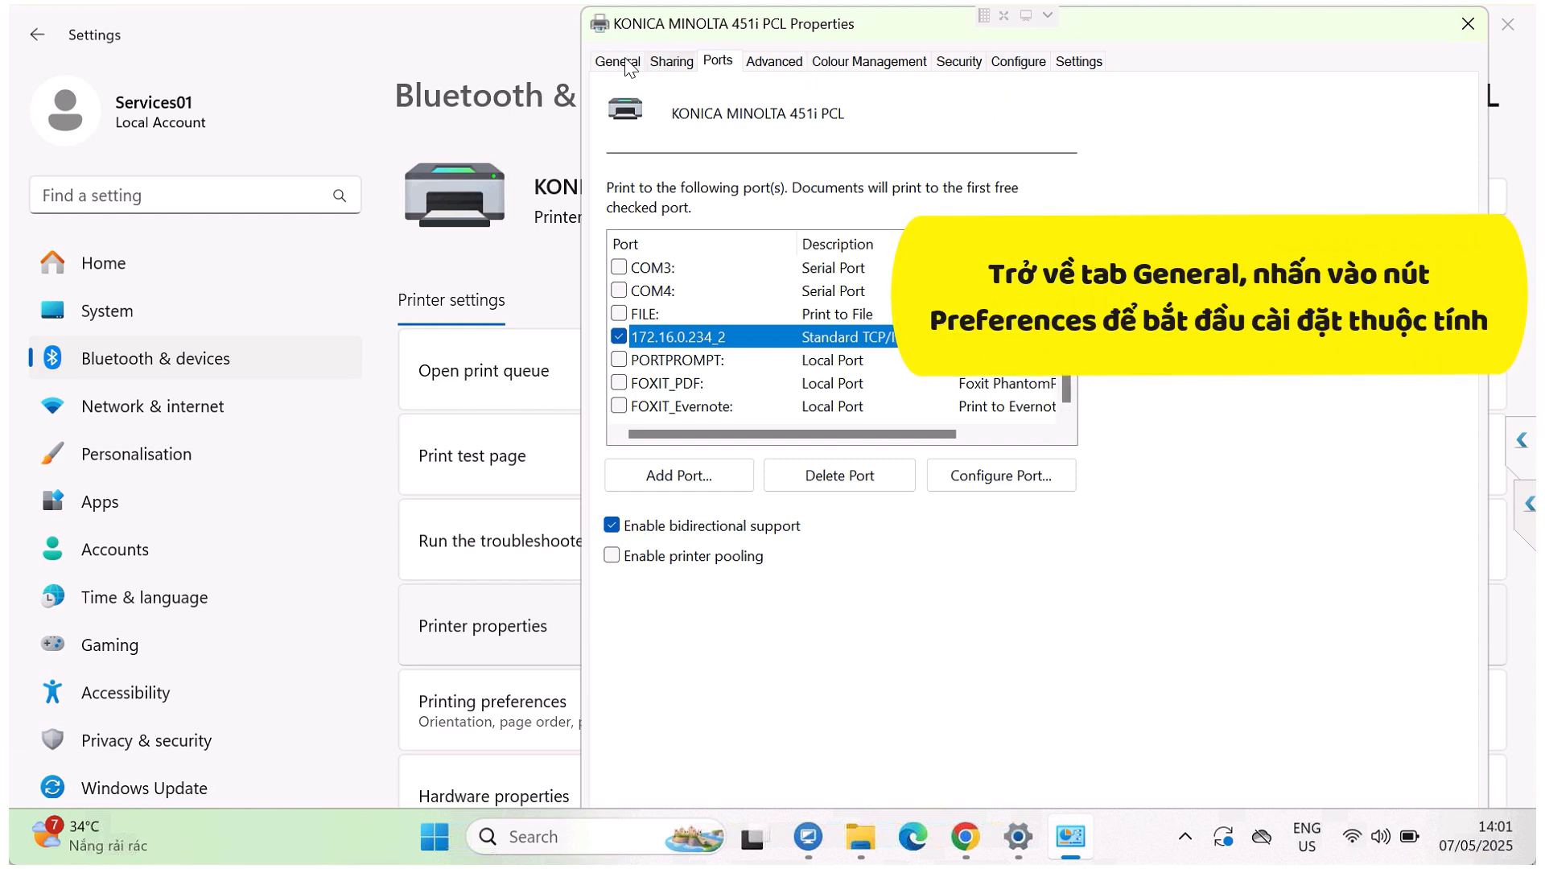
In the printer's printing preferences, set the original size to A4 and the print type to 1-Sided.
click(619, 61)
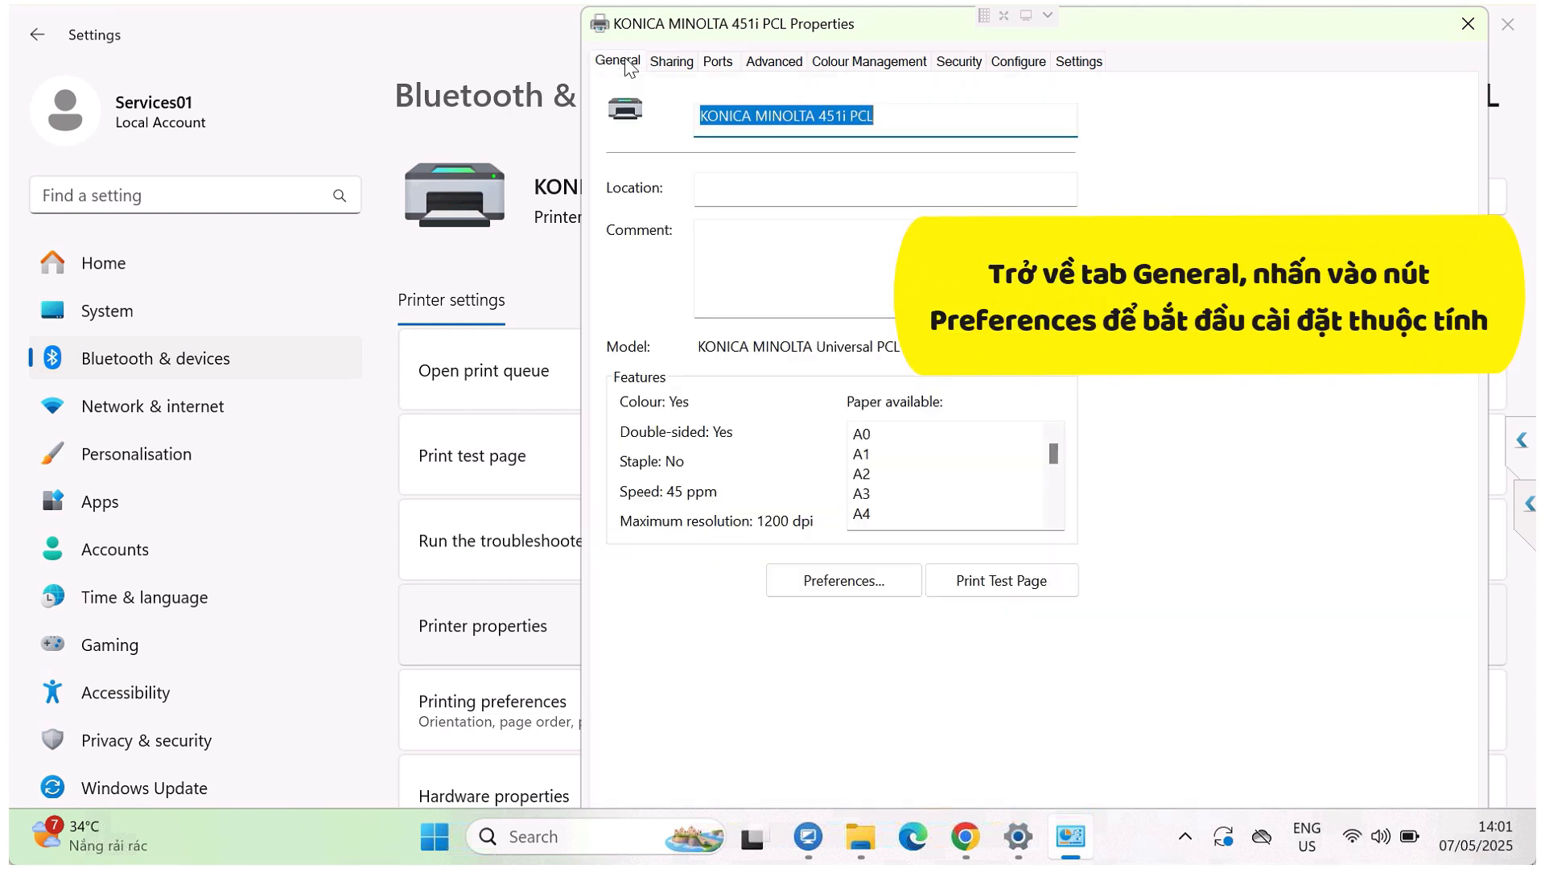
click(853, 588)
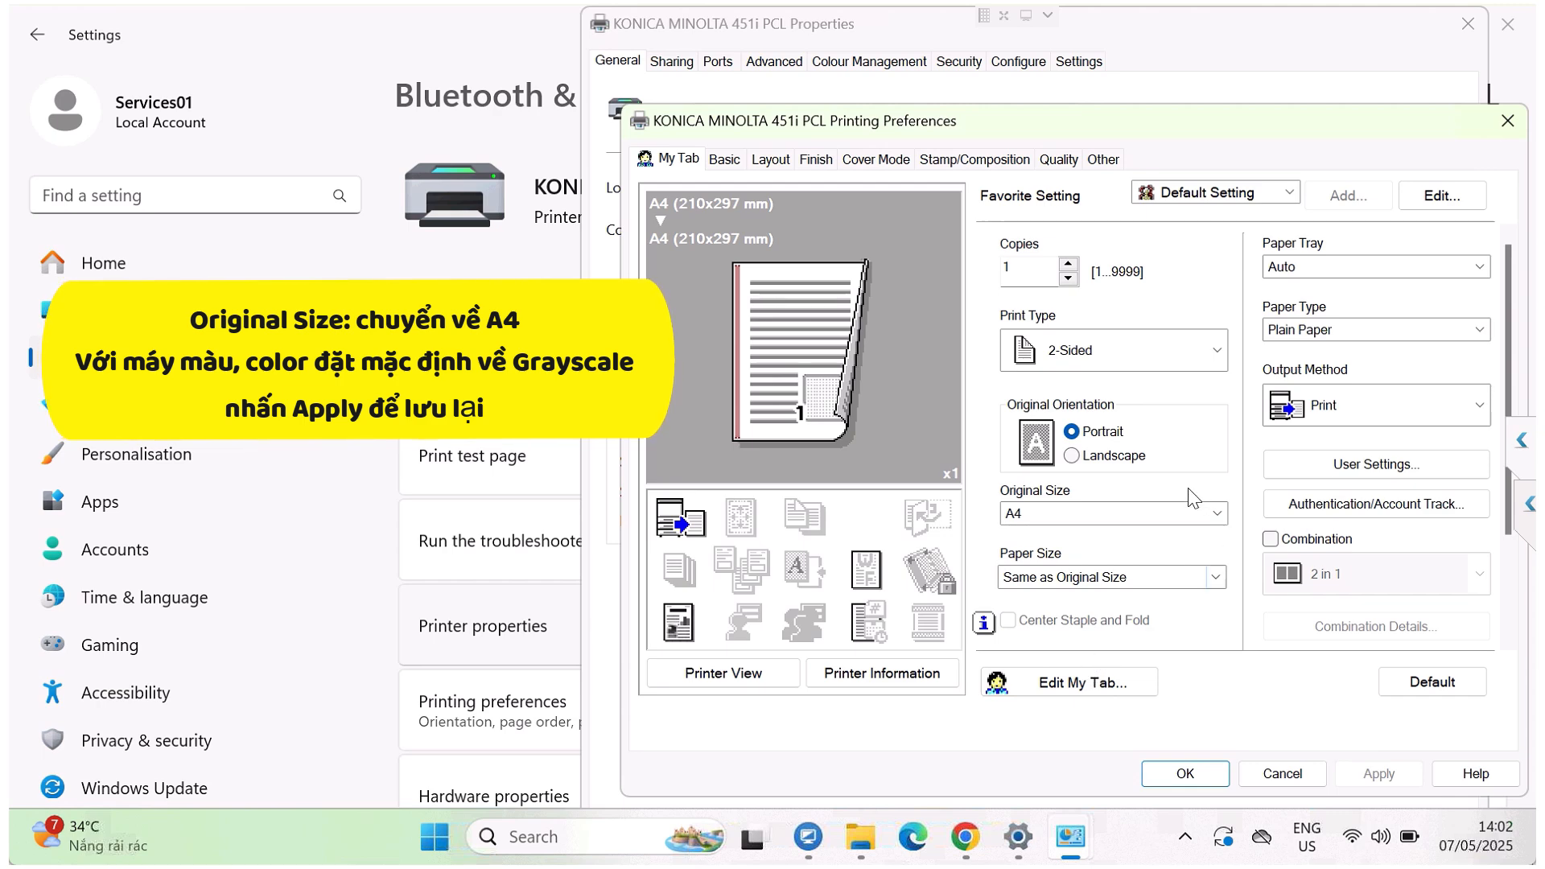
click(1217, 515)
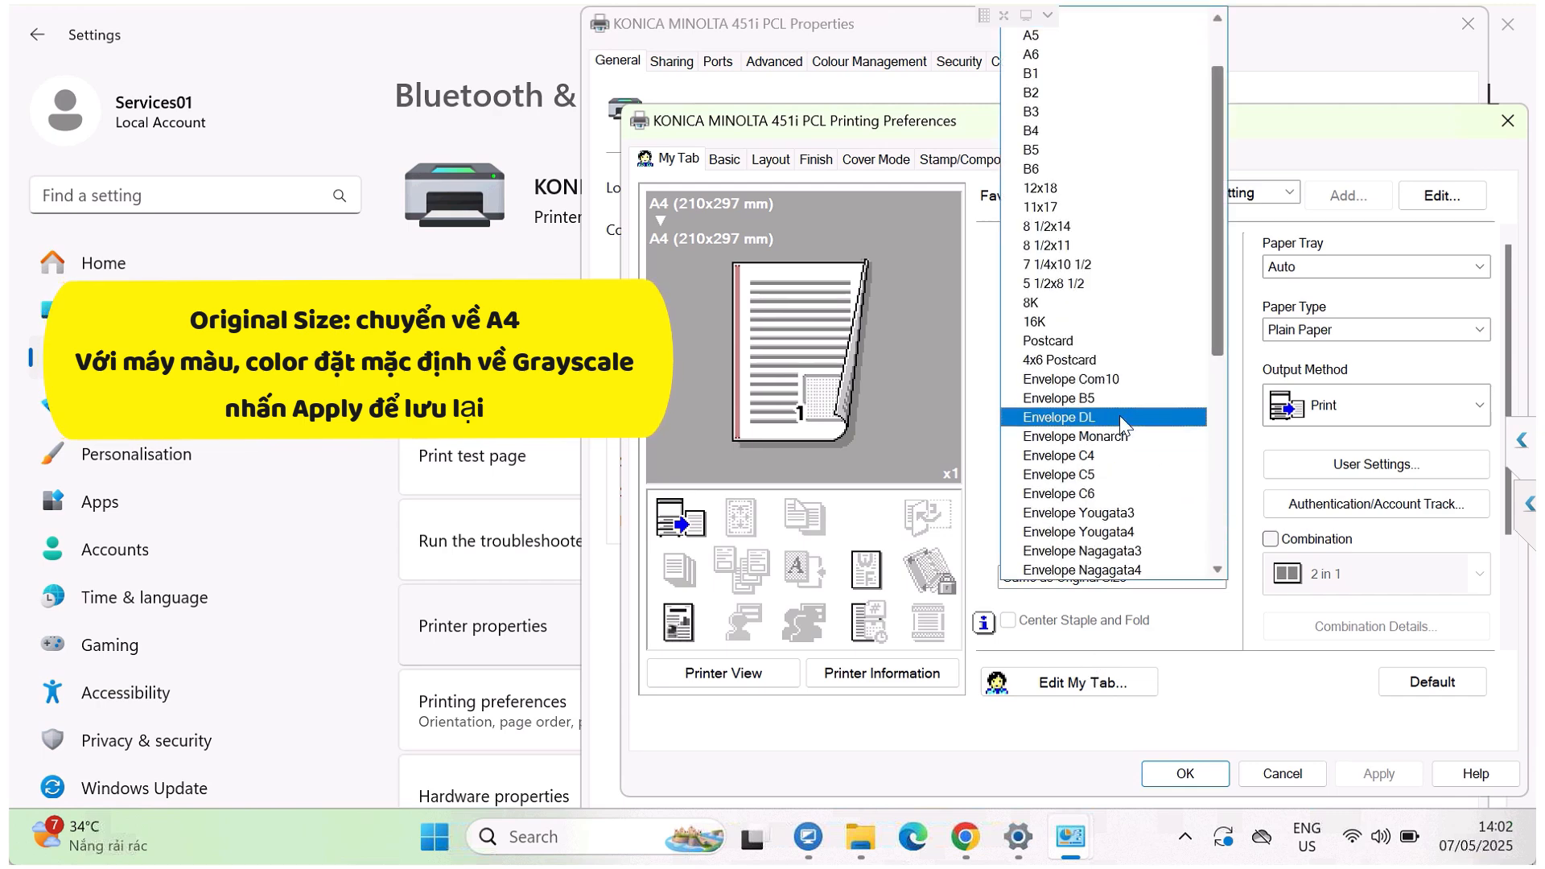
scroll(1118, 415, up, 2)
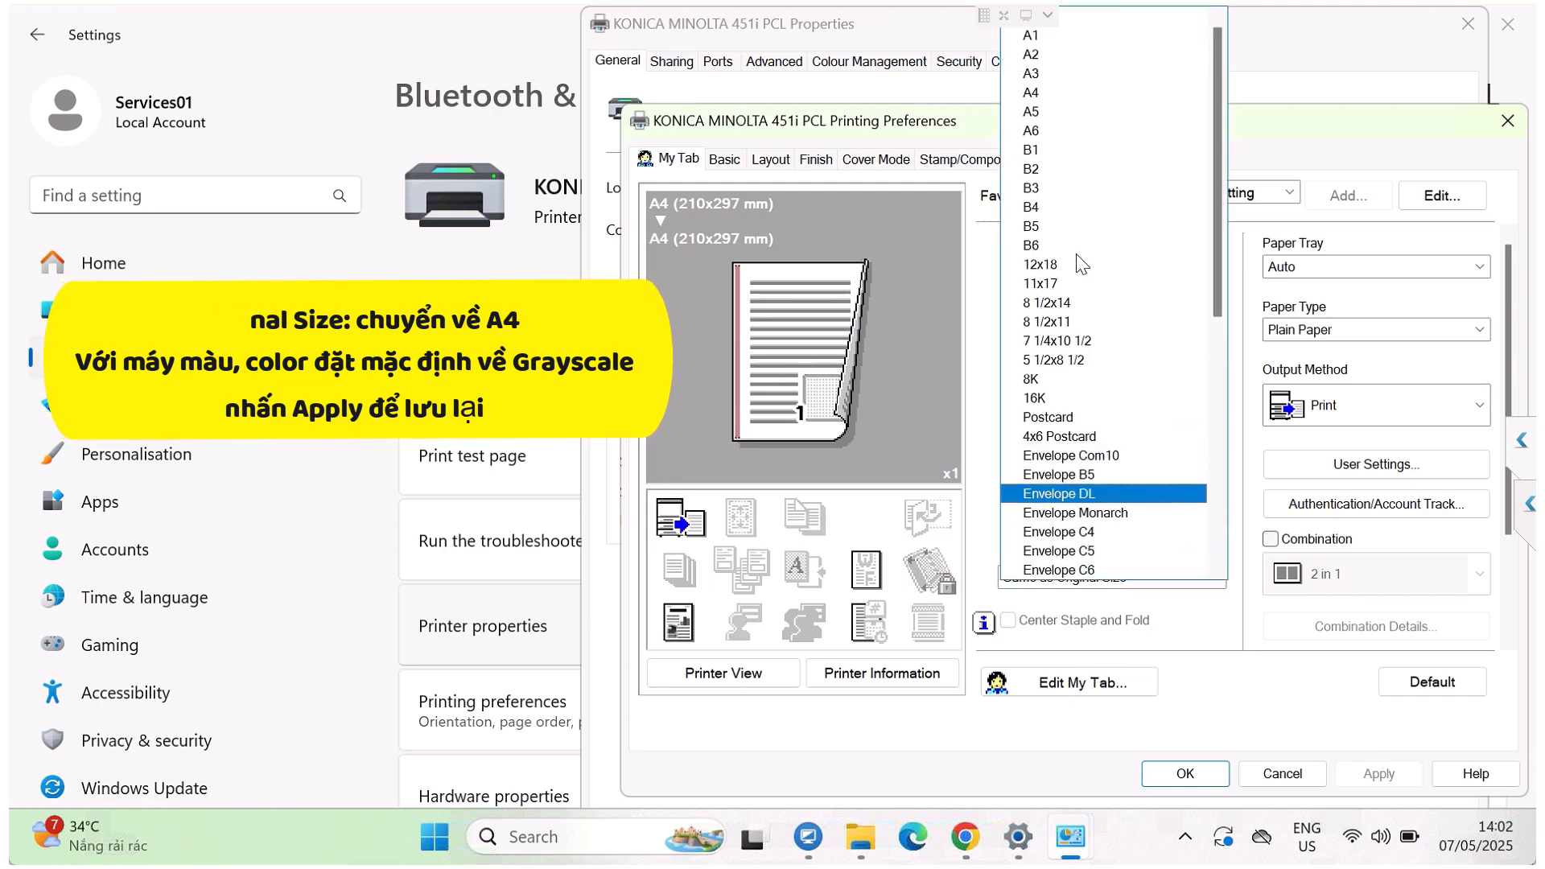
click(1042, 88)
click(1195, 342)
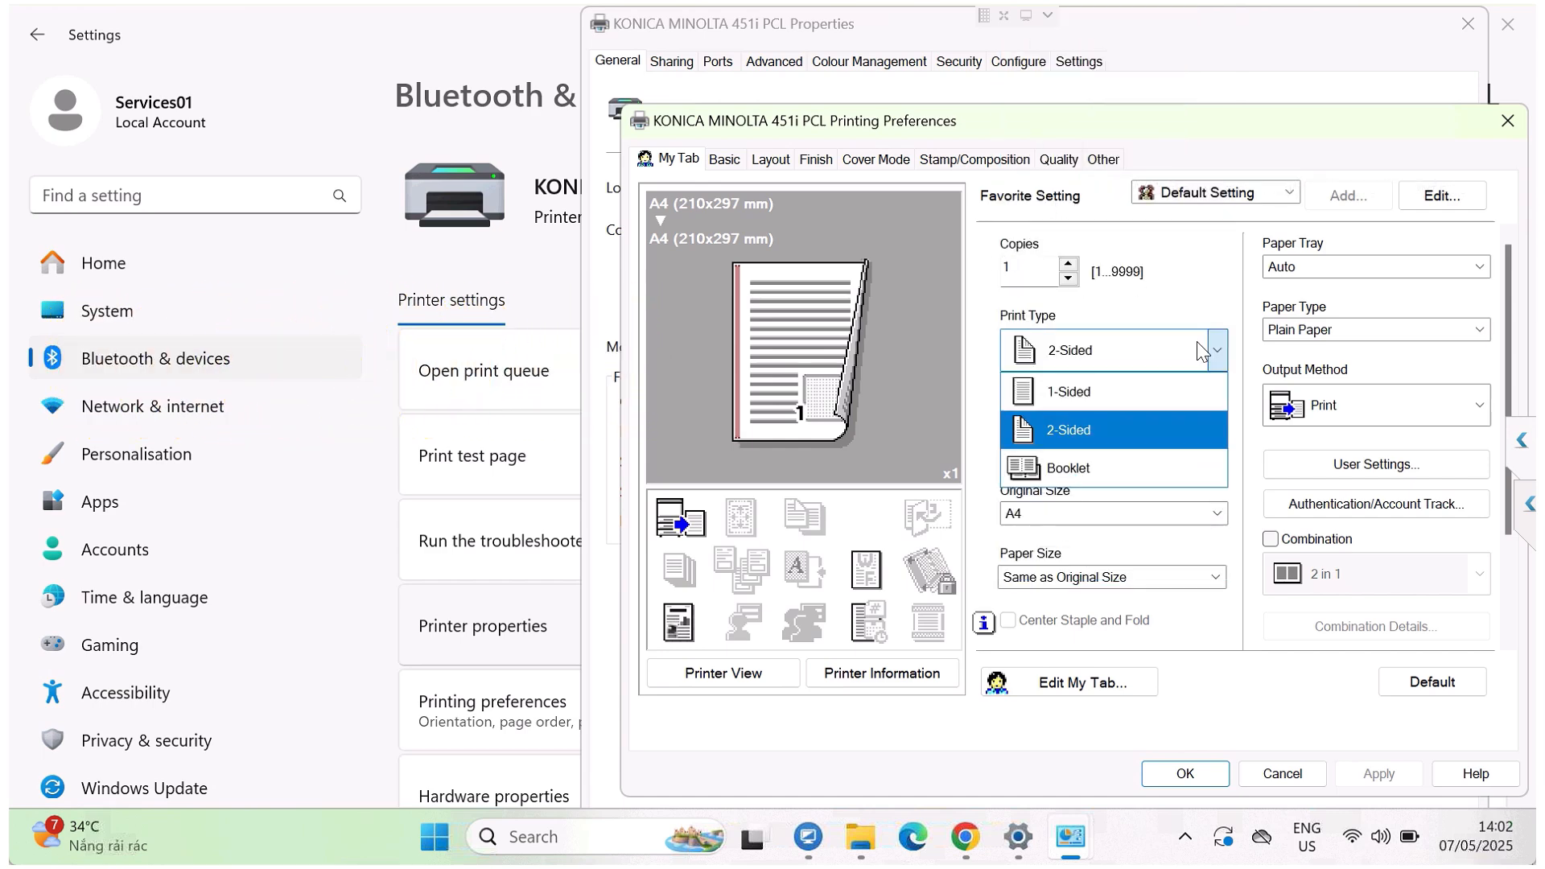
click(1136, 385)
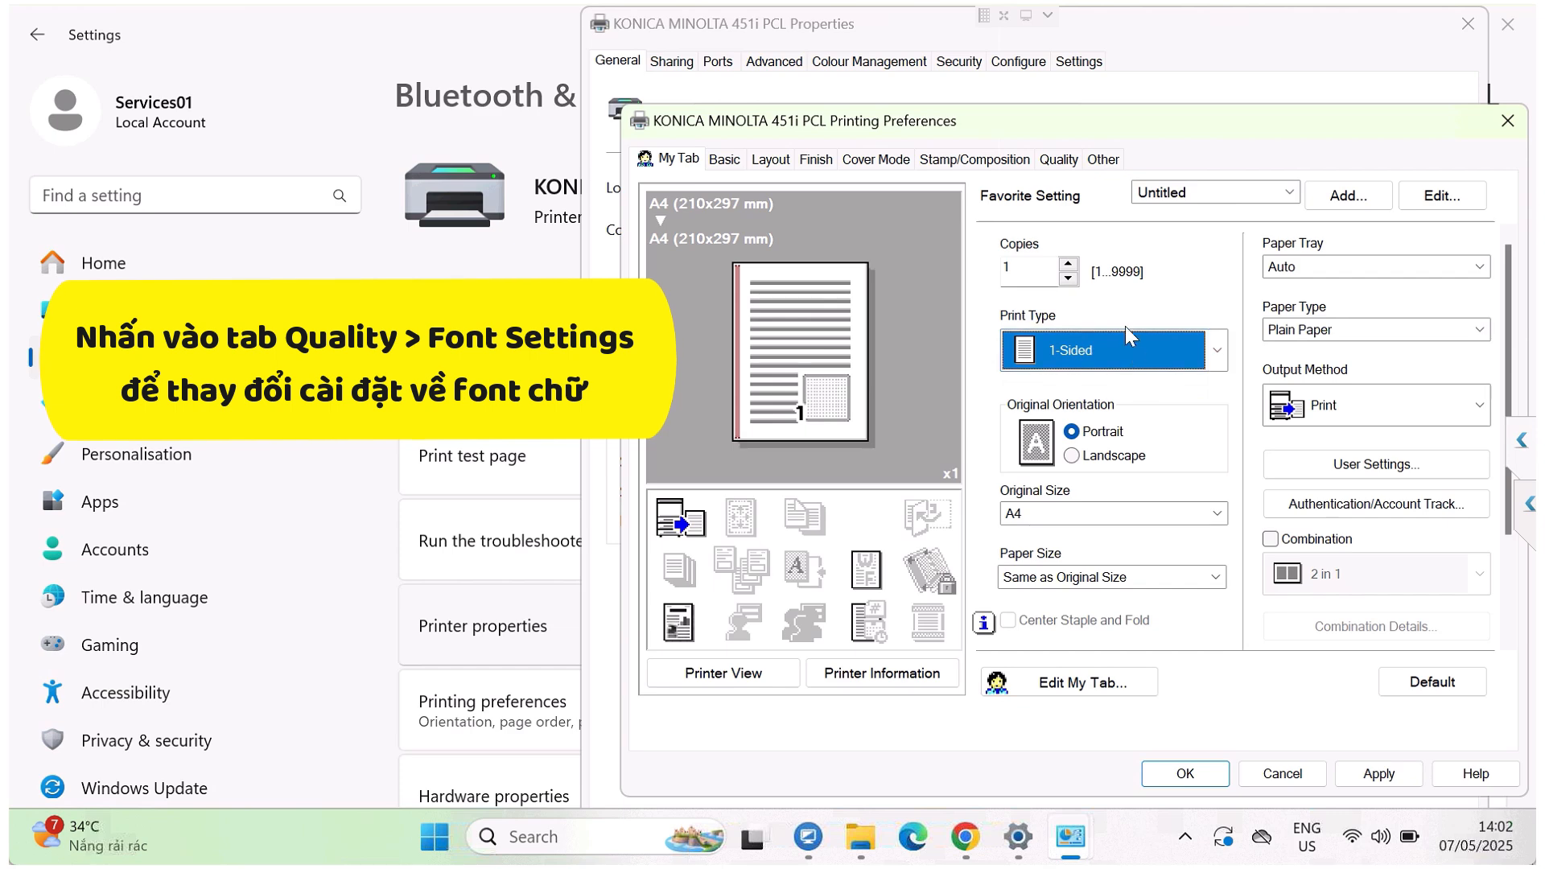
Set the download font format to Bitmap, disable Use Printer Fonts, and apply the printing preferences.
click(1064, 161)
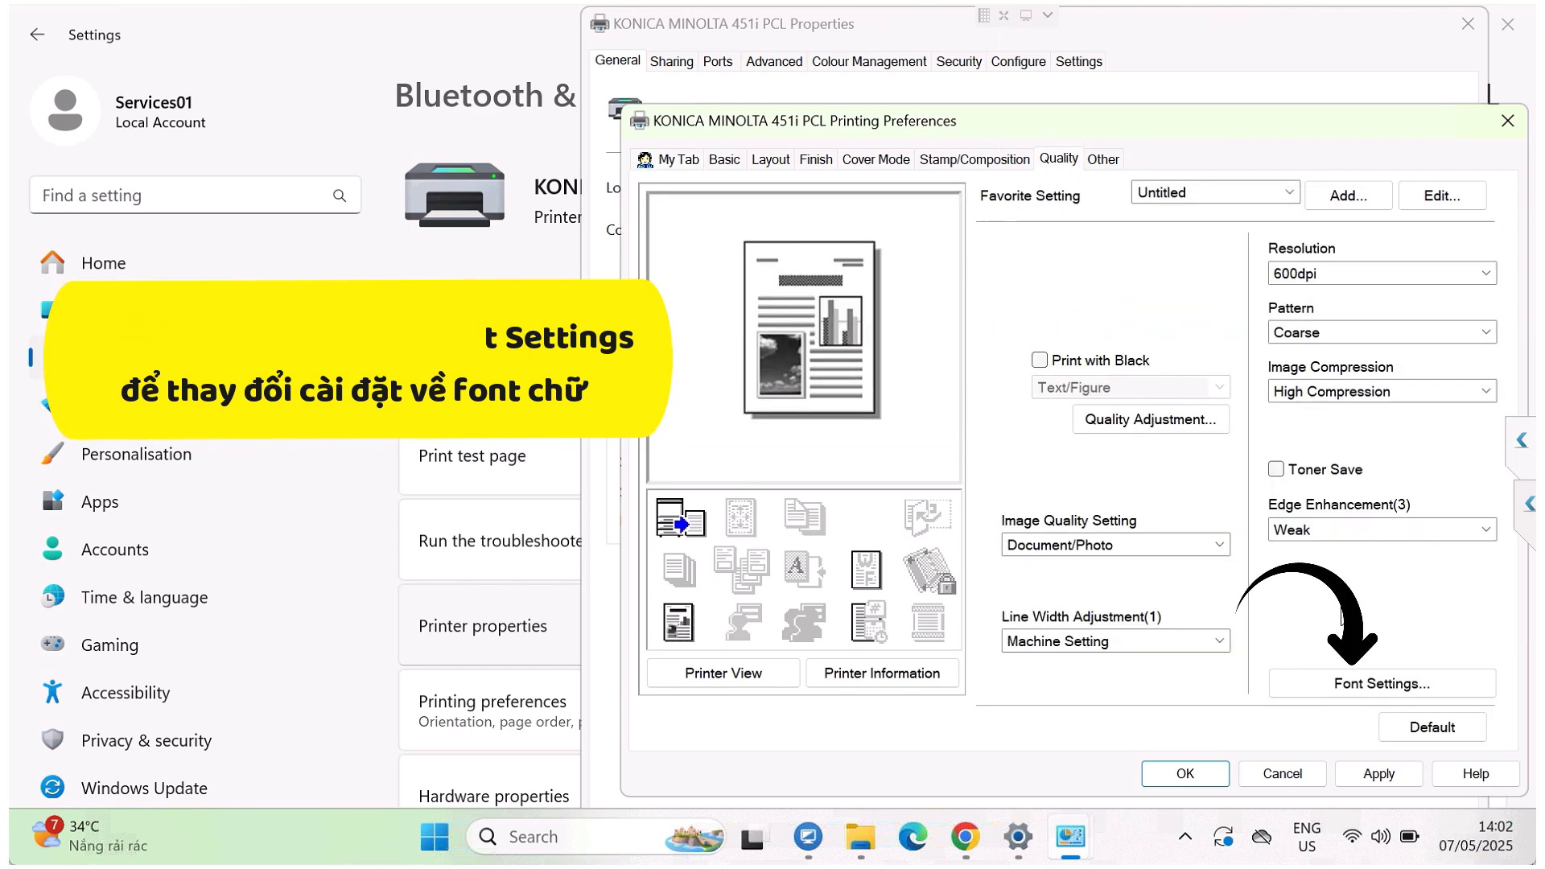
click(1400, 685)
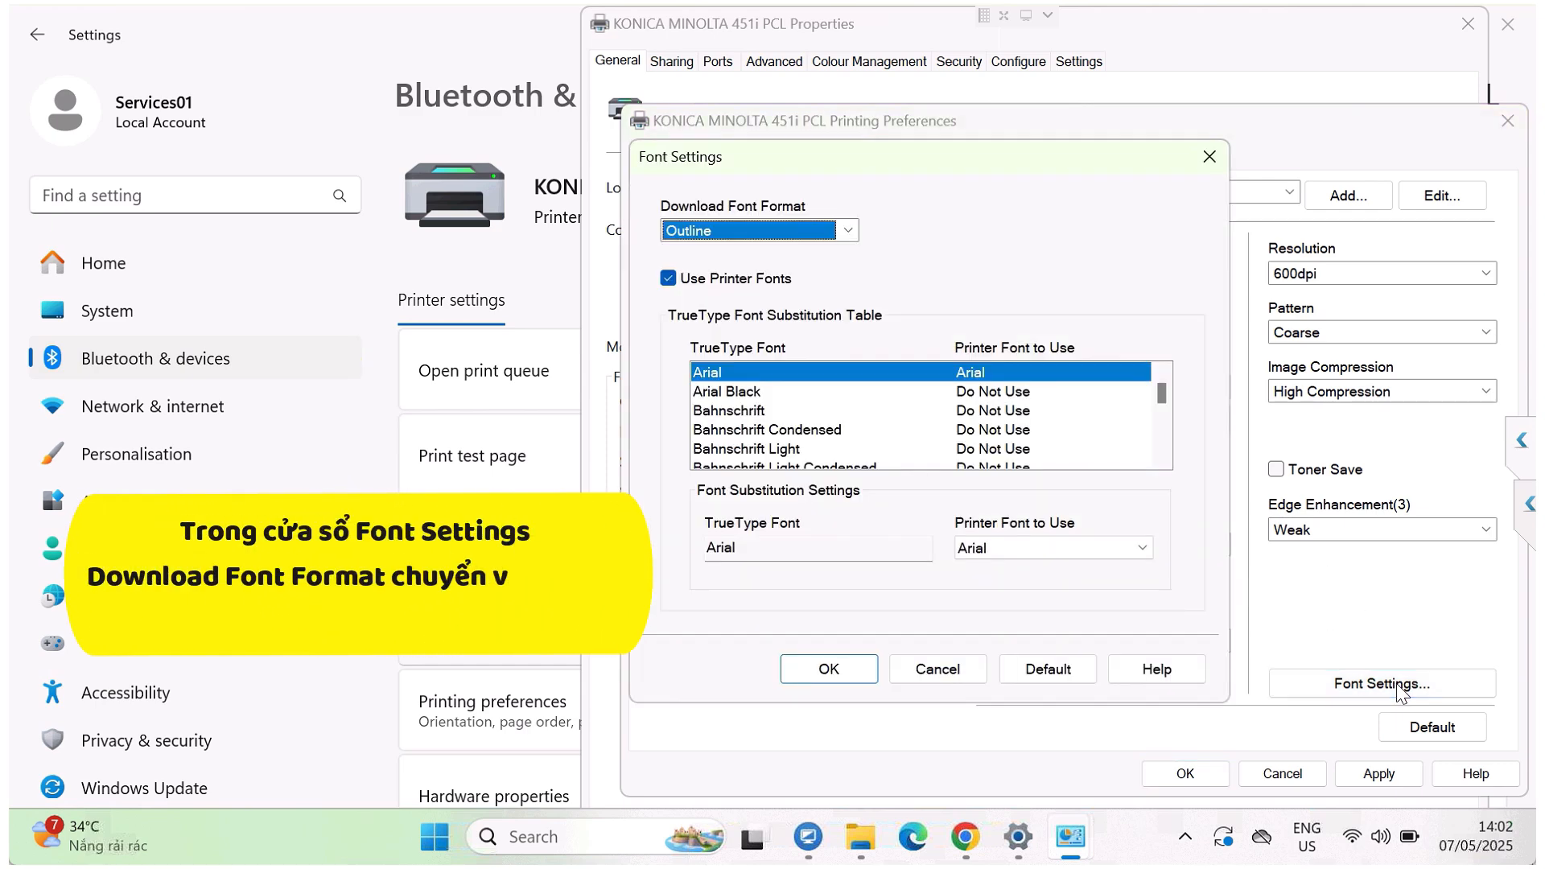
click(847, 233)
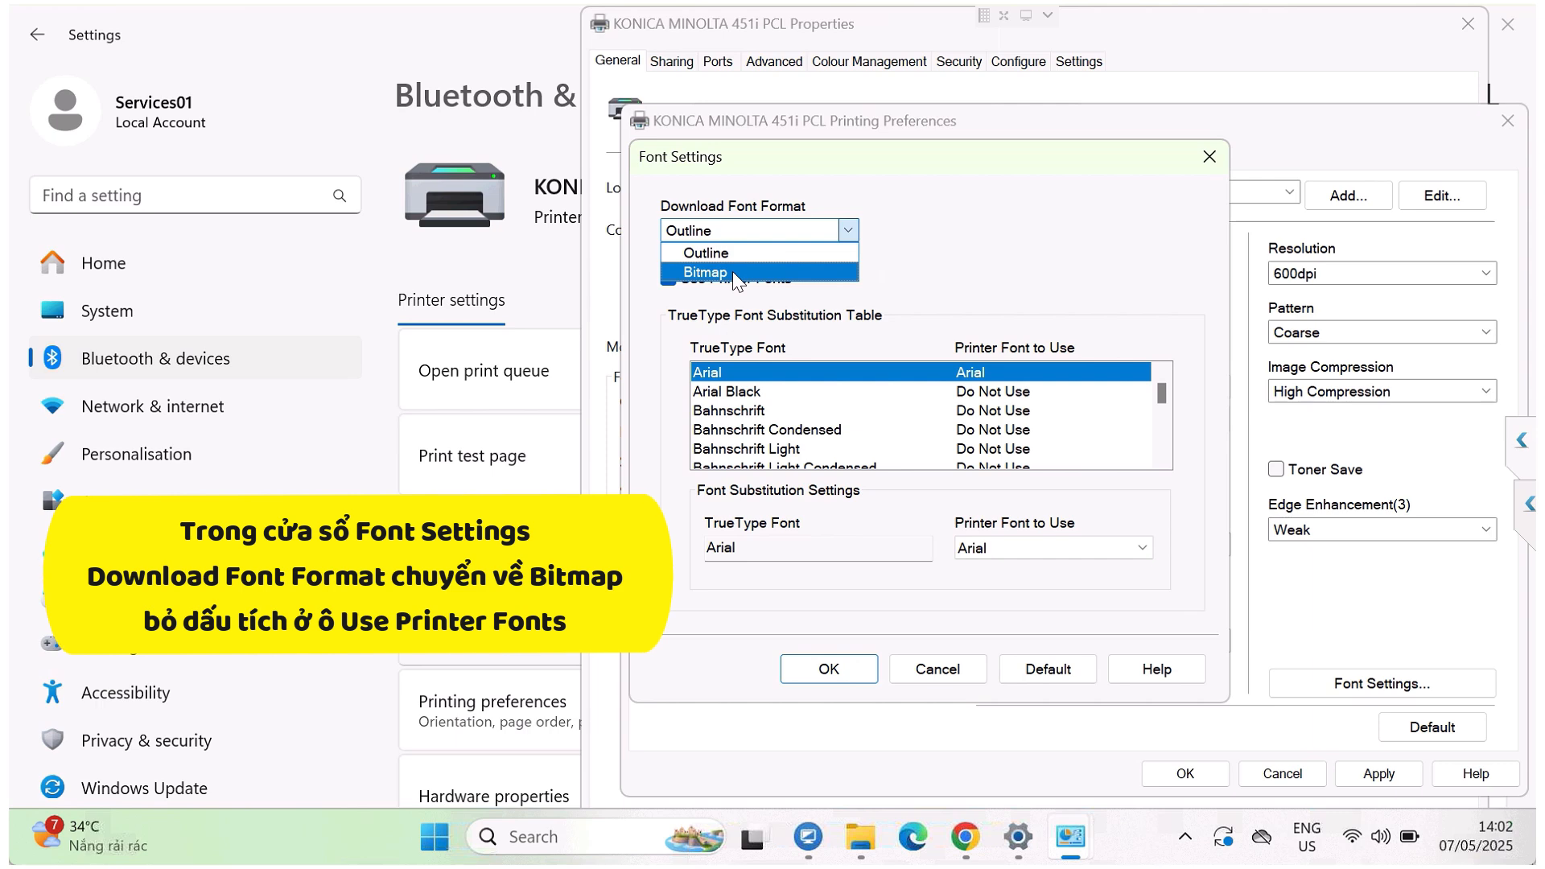
click(705, 273)
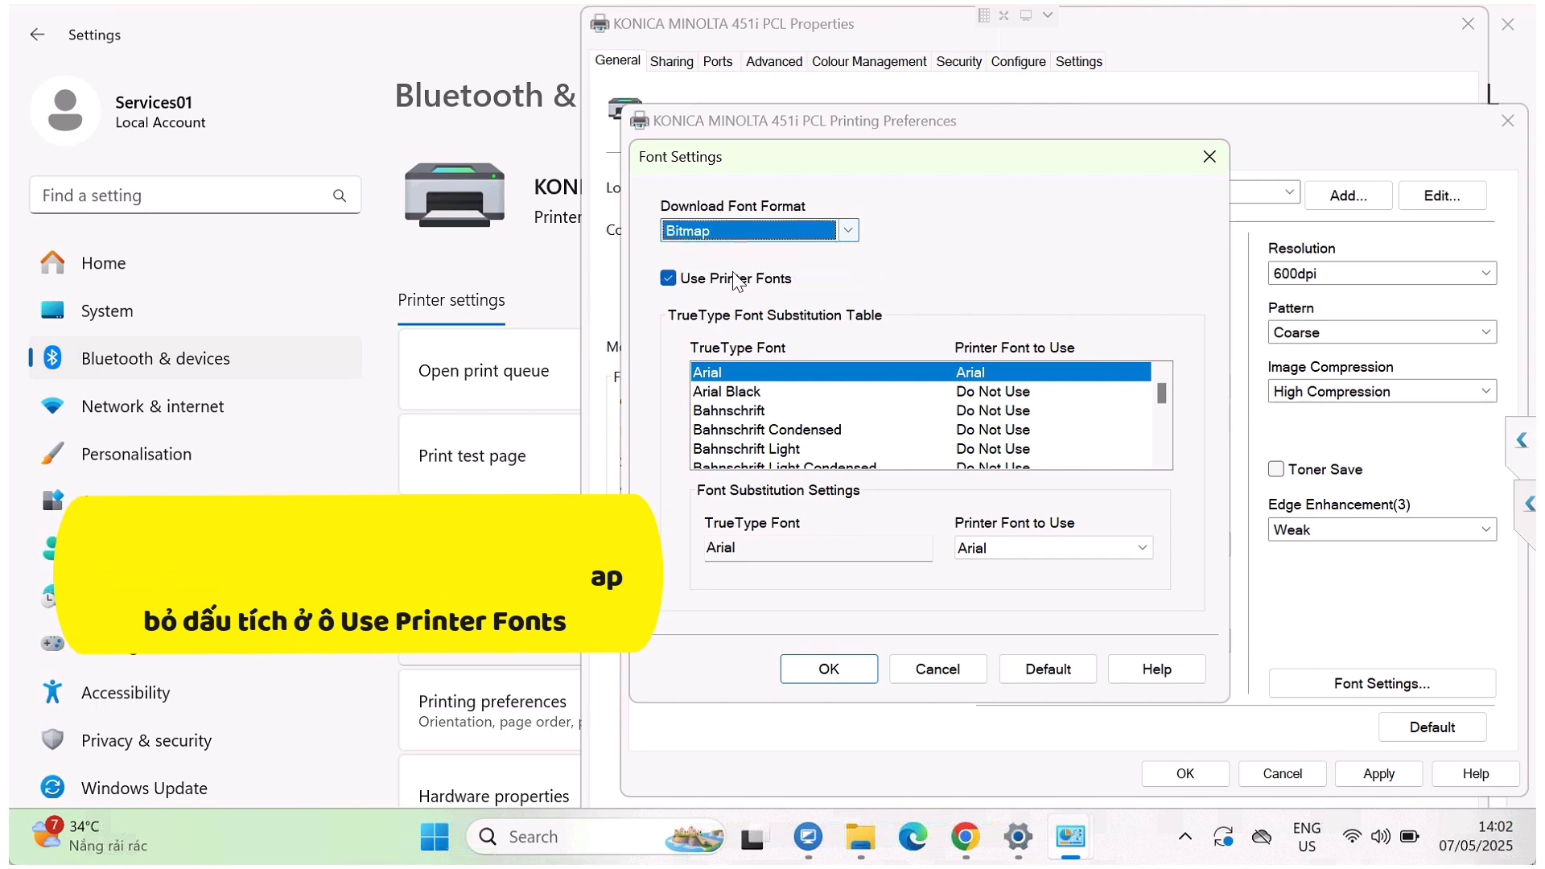
click(681, 282)
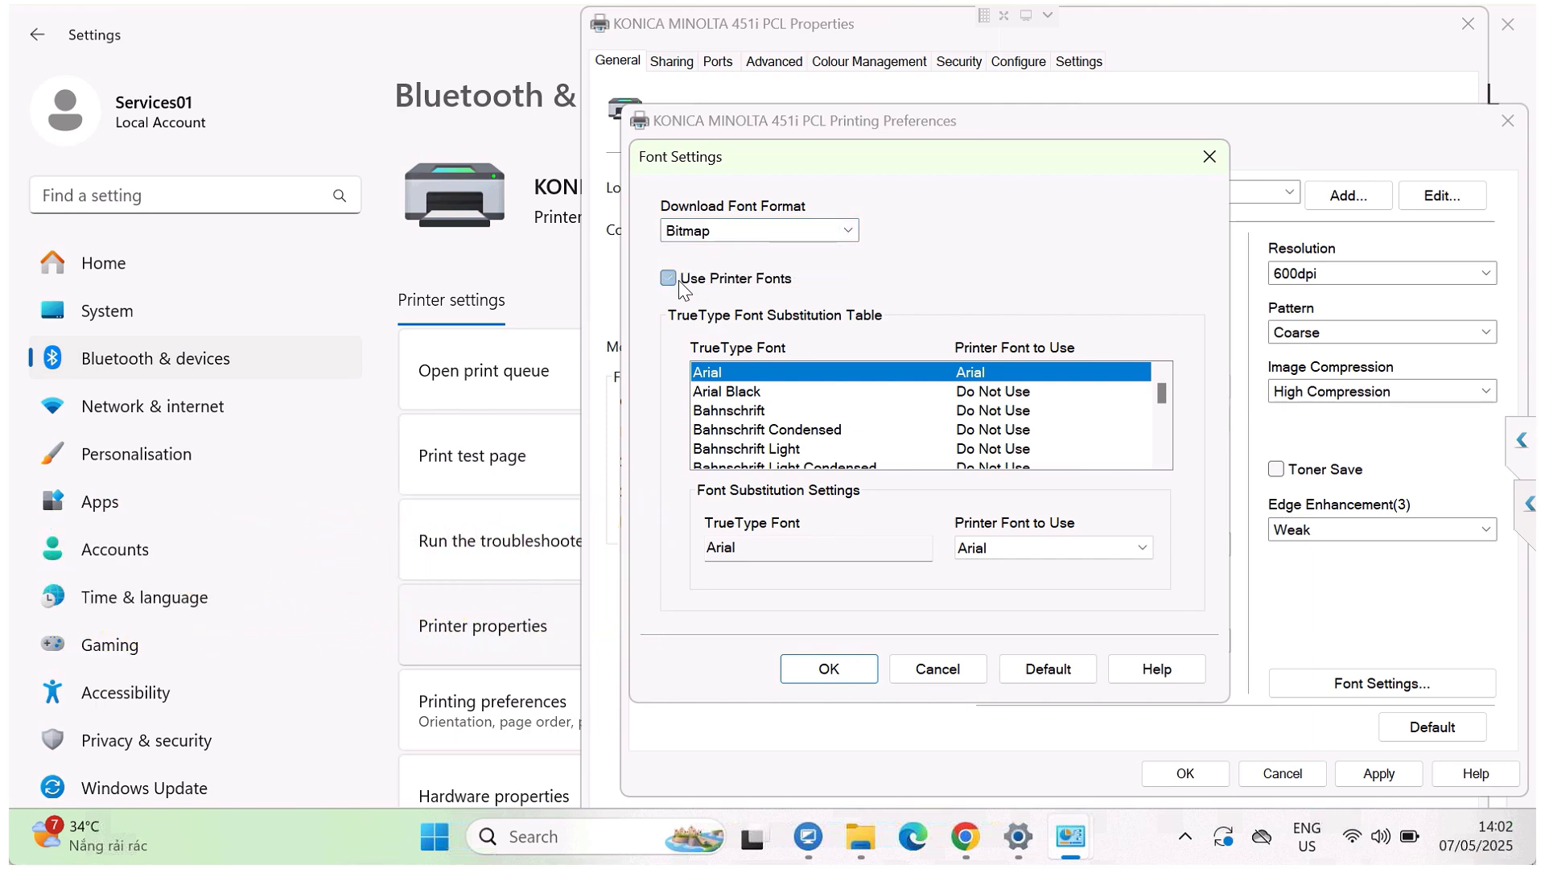
click(829, 669)
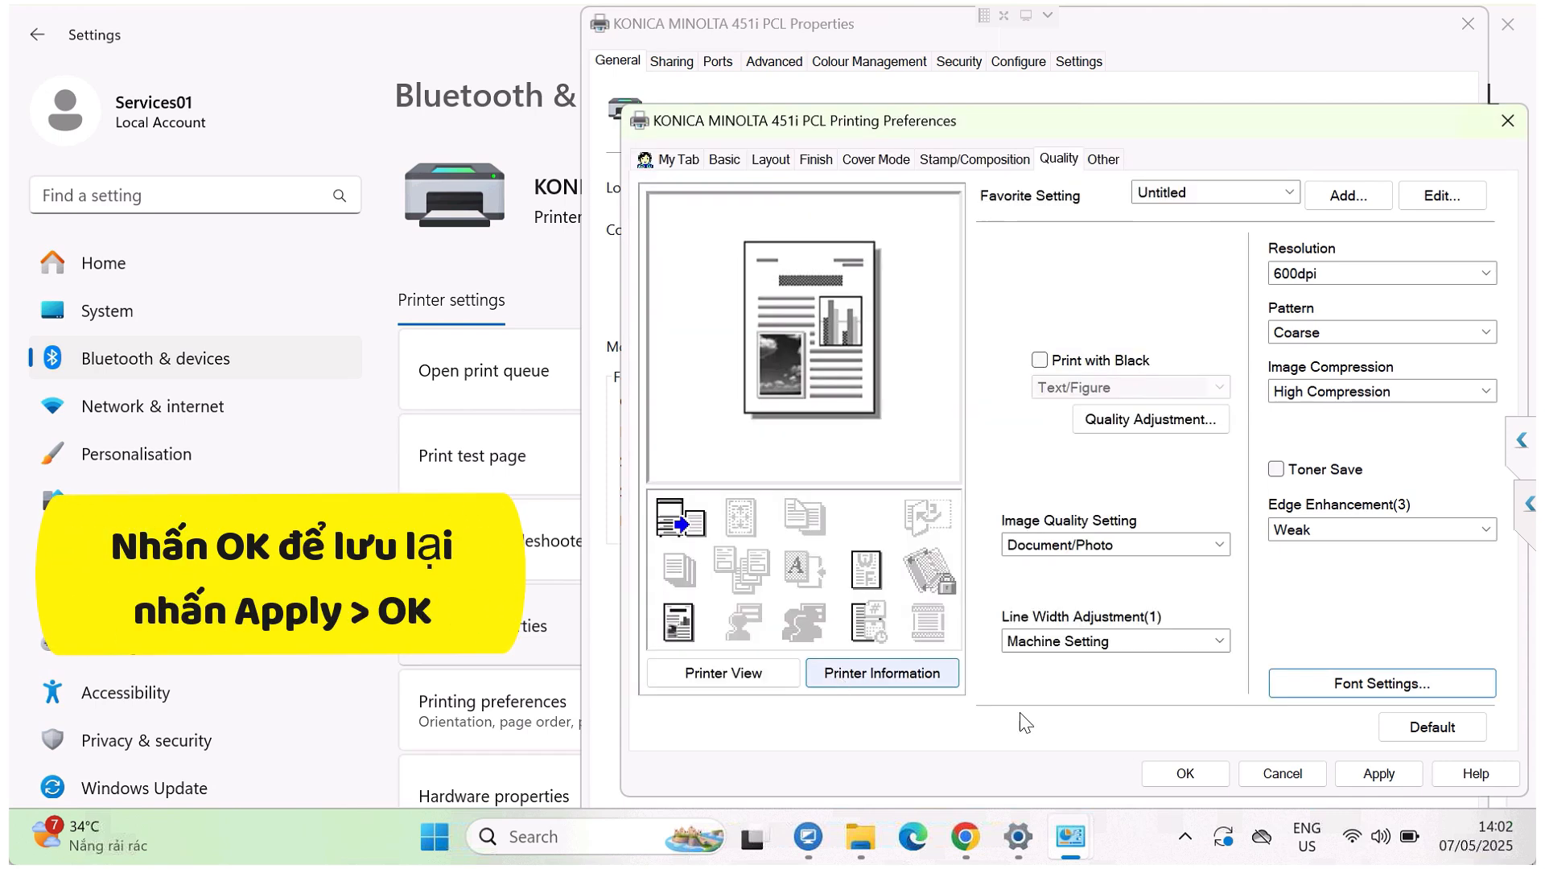
click(1380, 777)
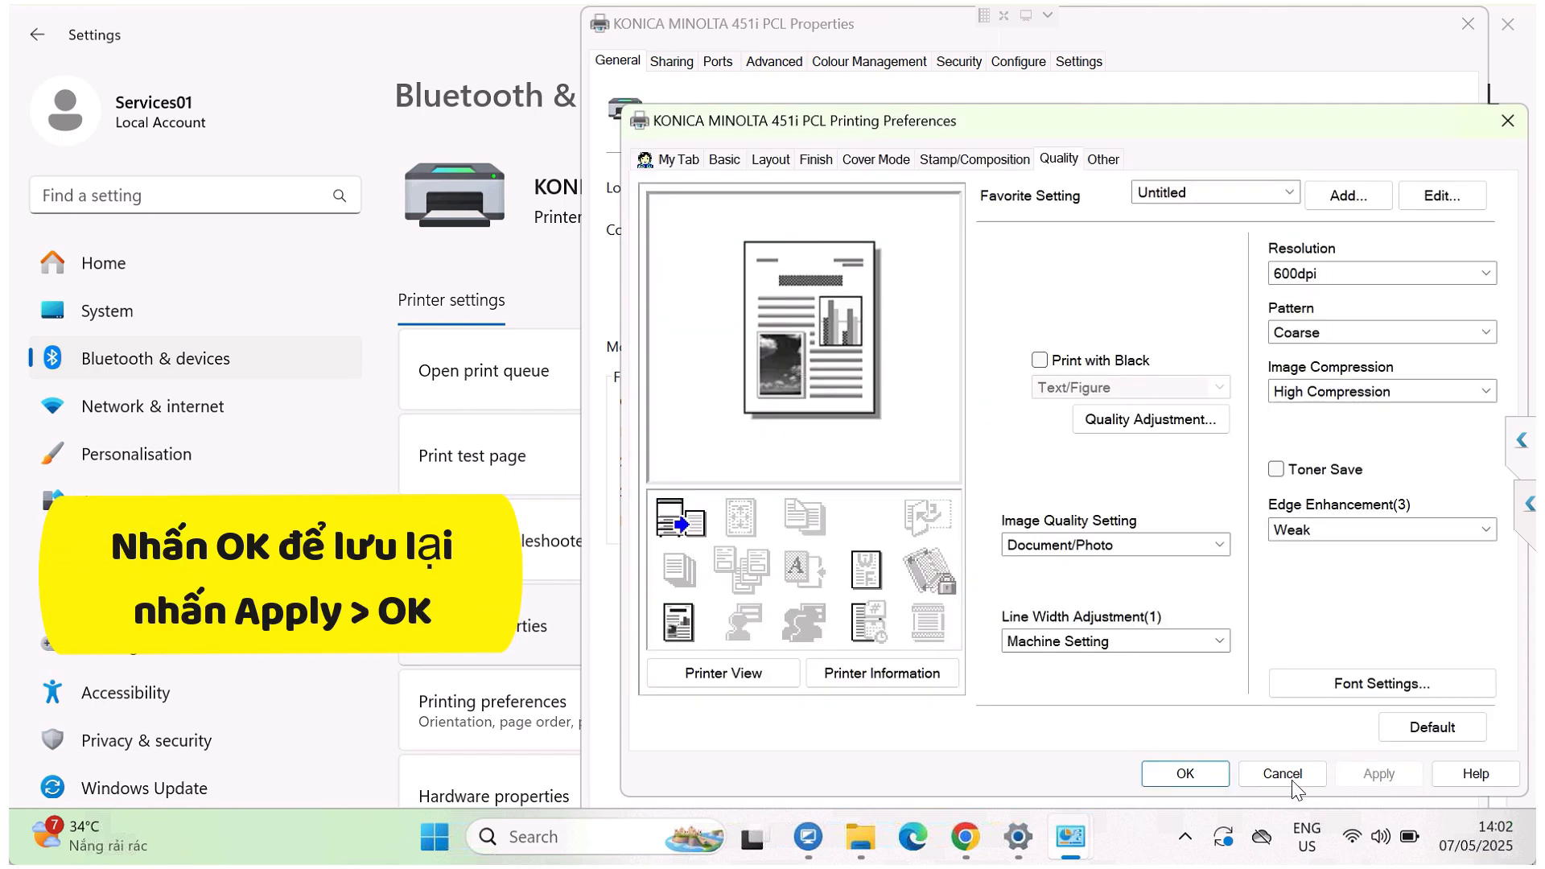
click(1188, 778)
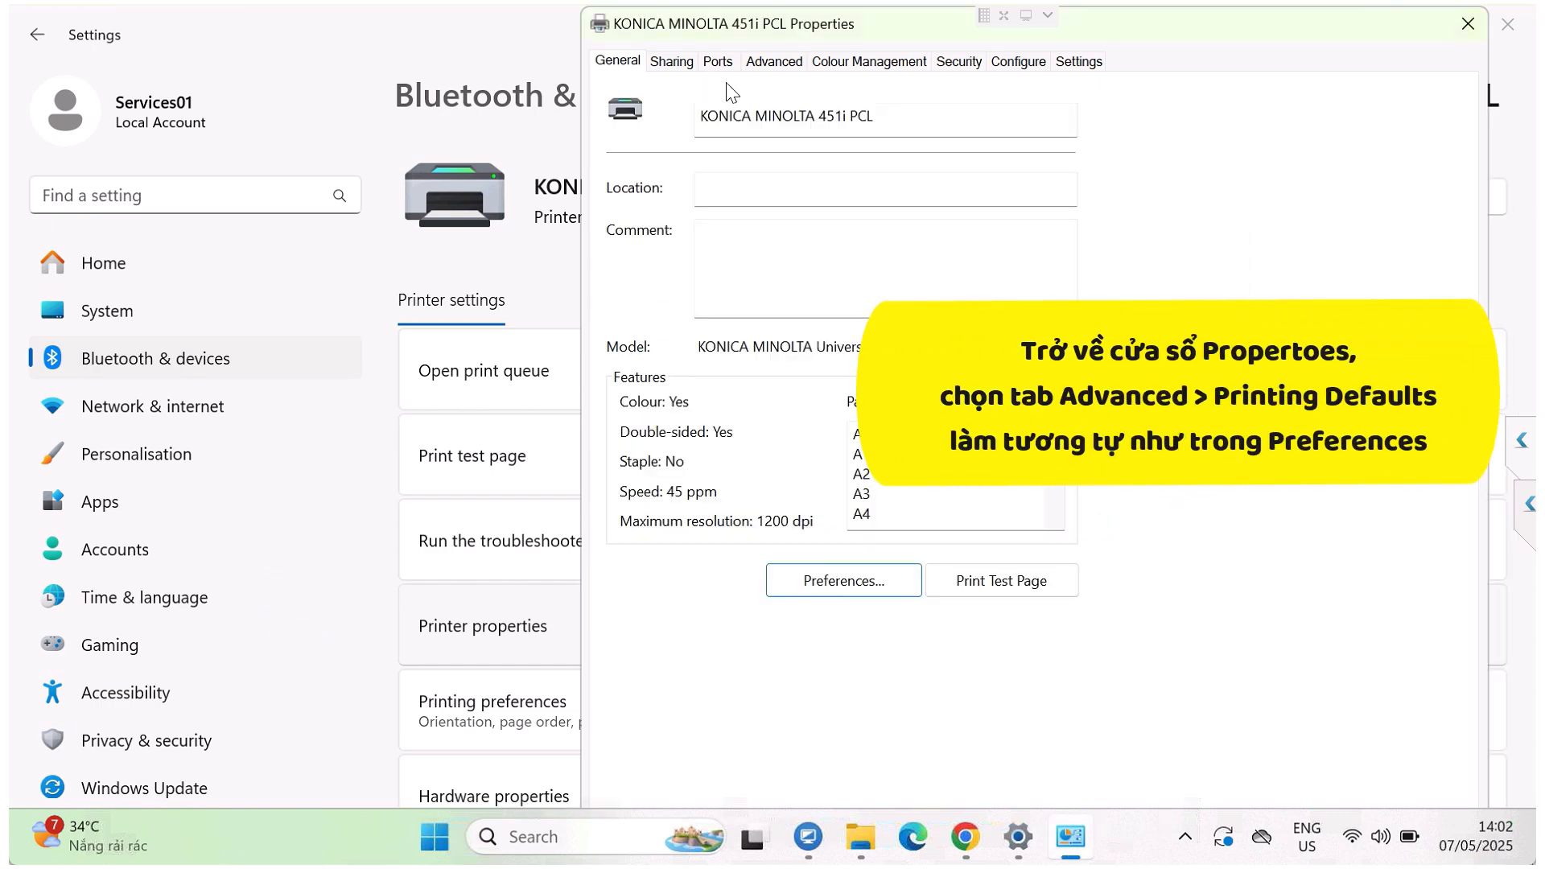
Open the printer's printing defaults from its advanced properties and set the original size to A4 and the print type to 1-Sided.
click(785, 62)
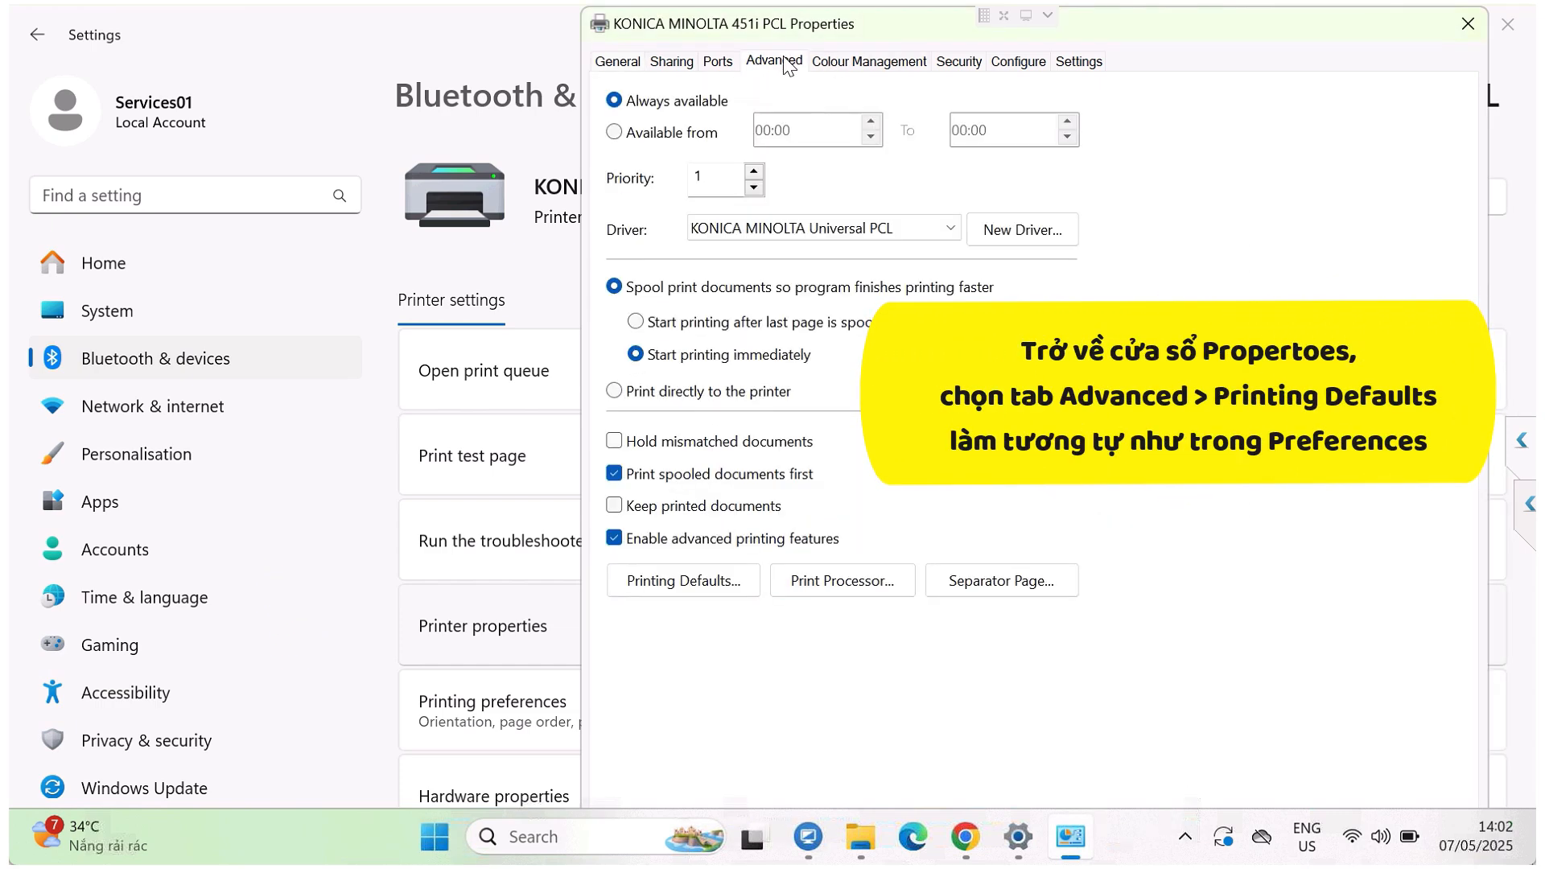
click(705, 583)
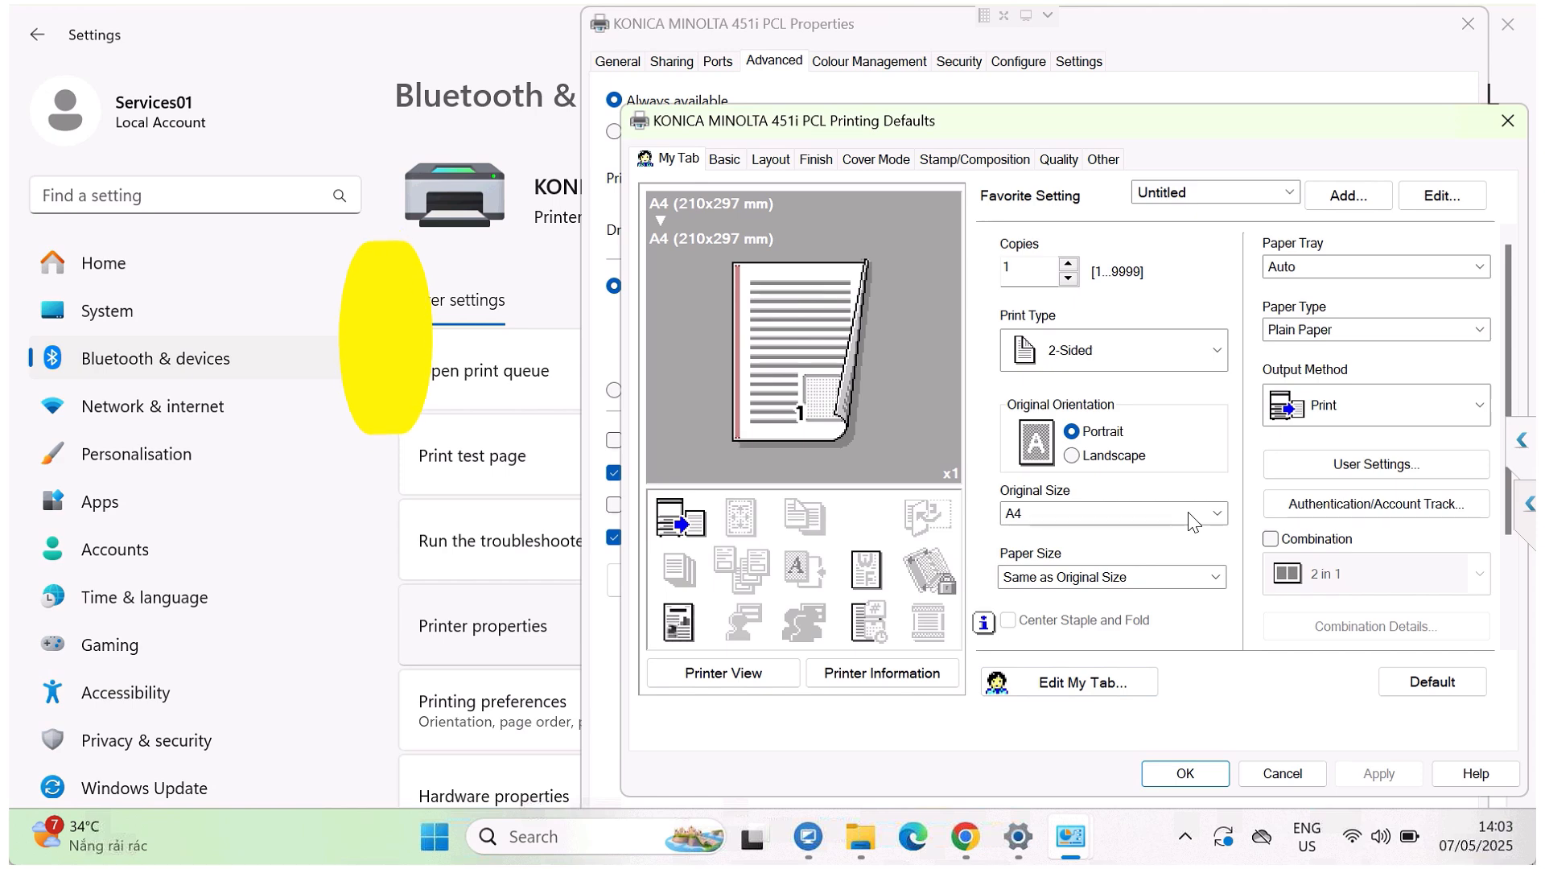
click(1191, 515)
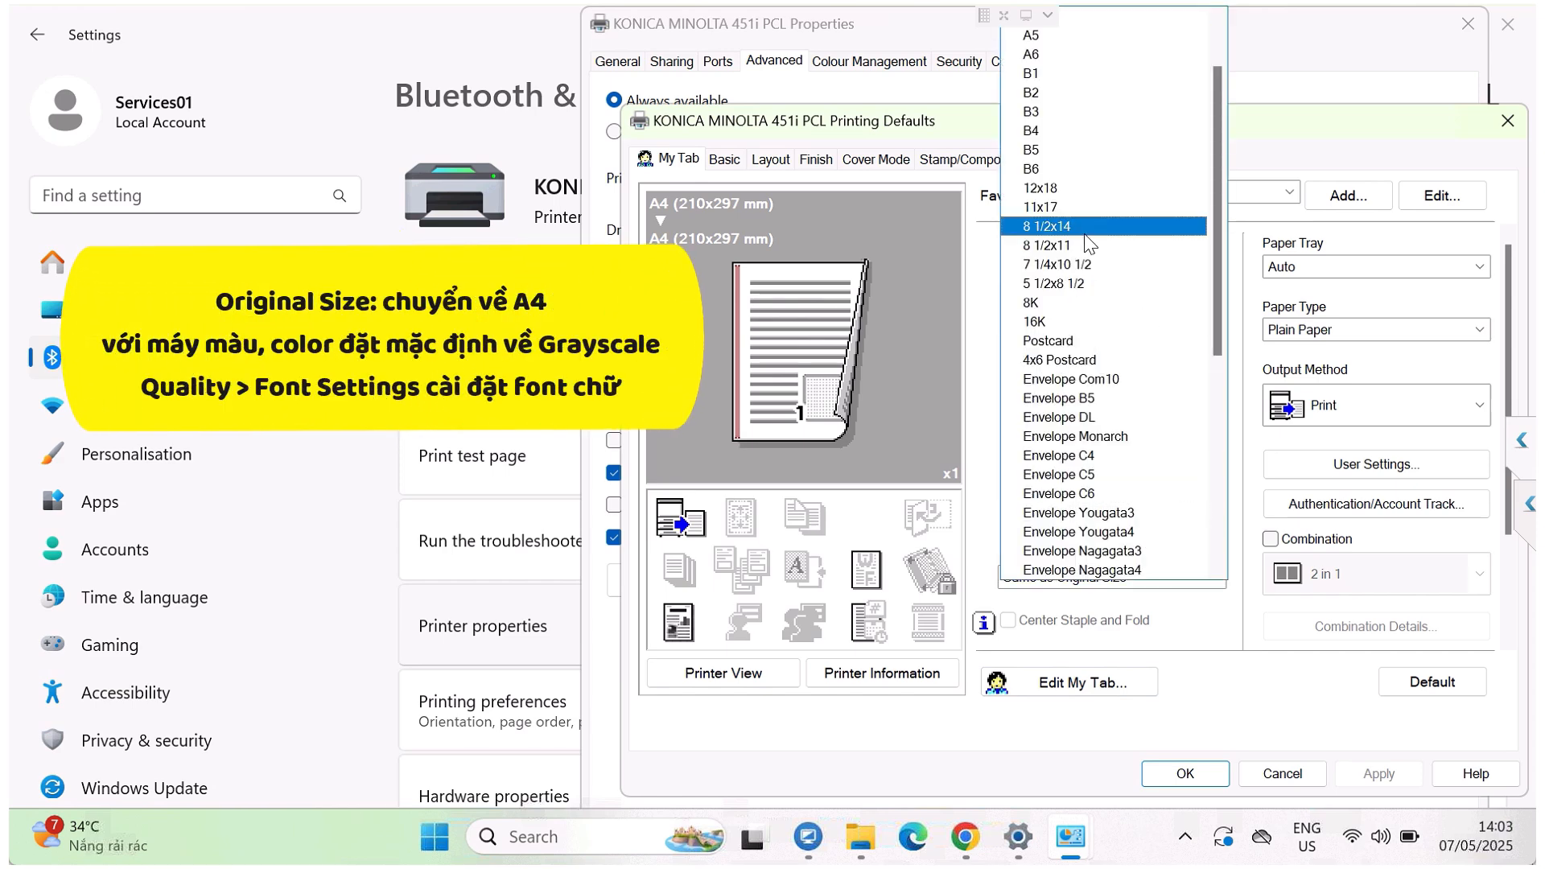
scroll(1088, 244, up, 2)
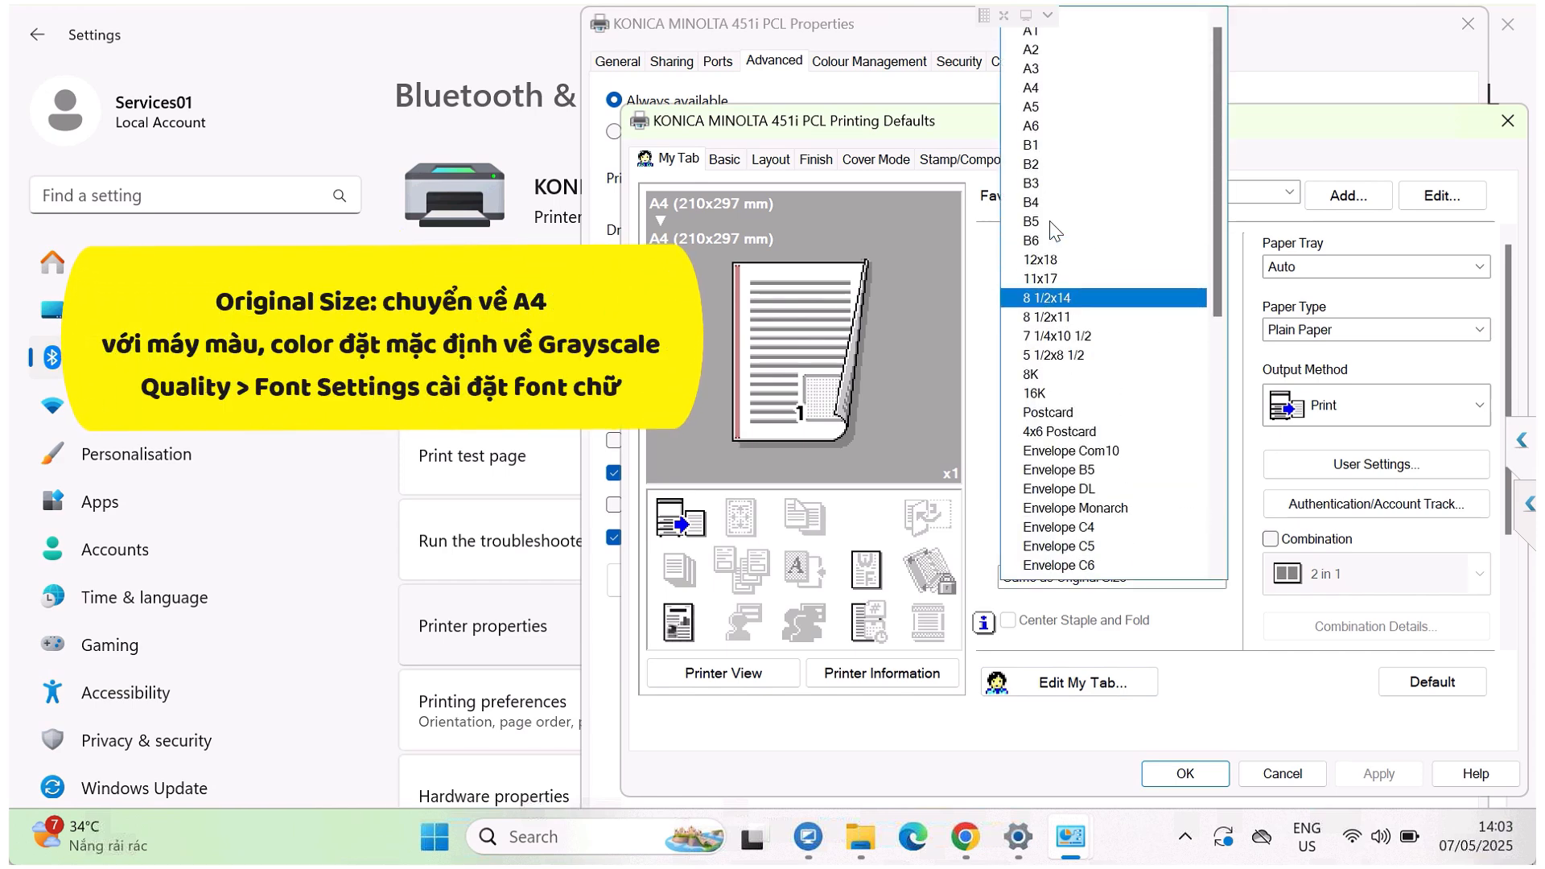
click(1033, 95)
click(1128, 358)
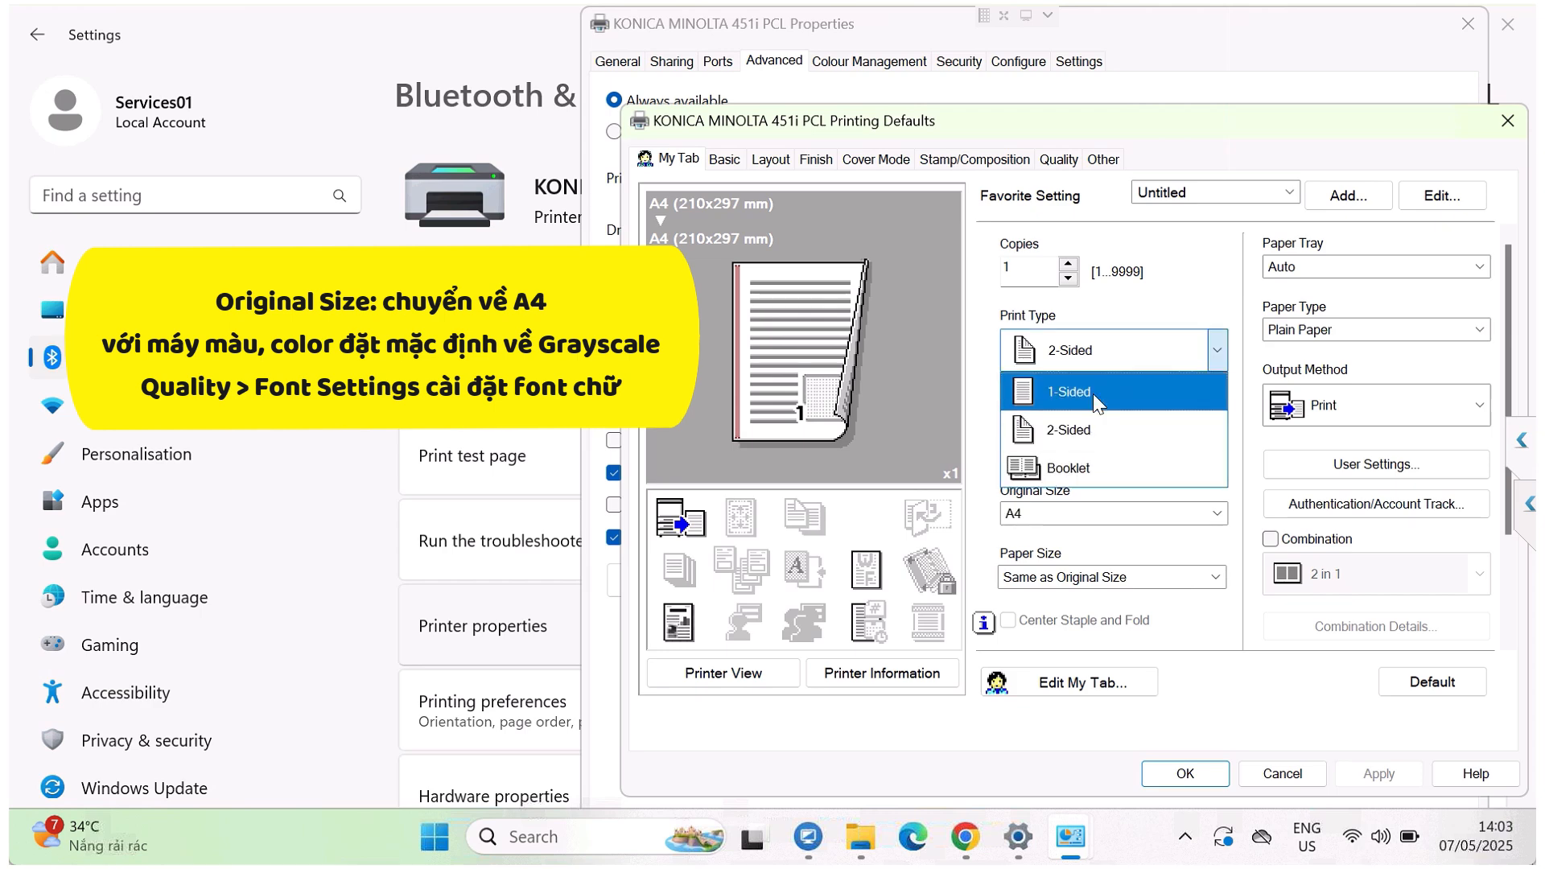
click(1092, 392)
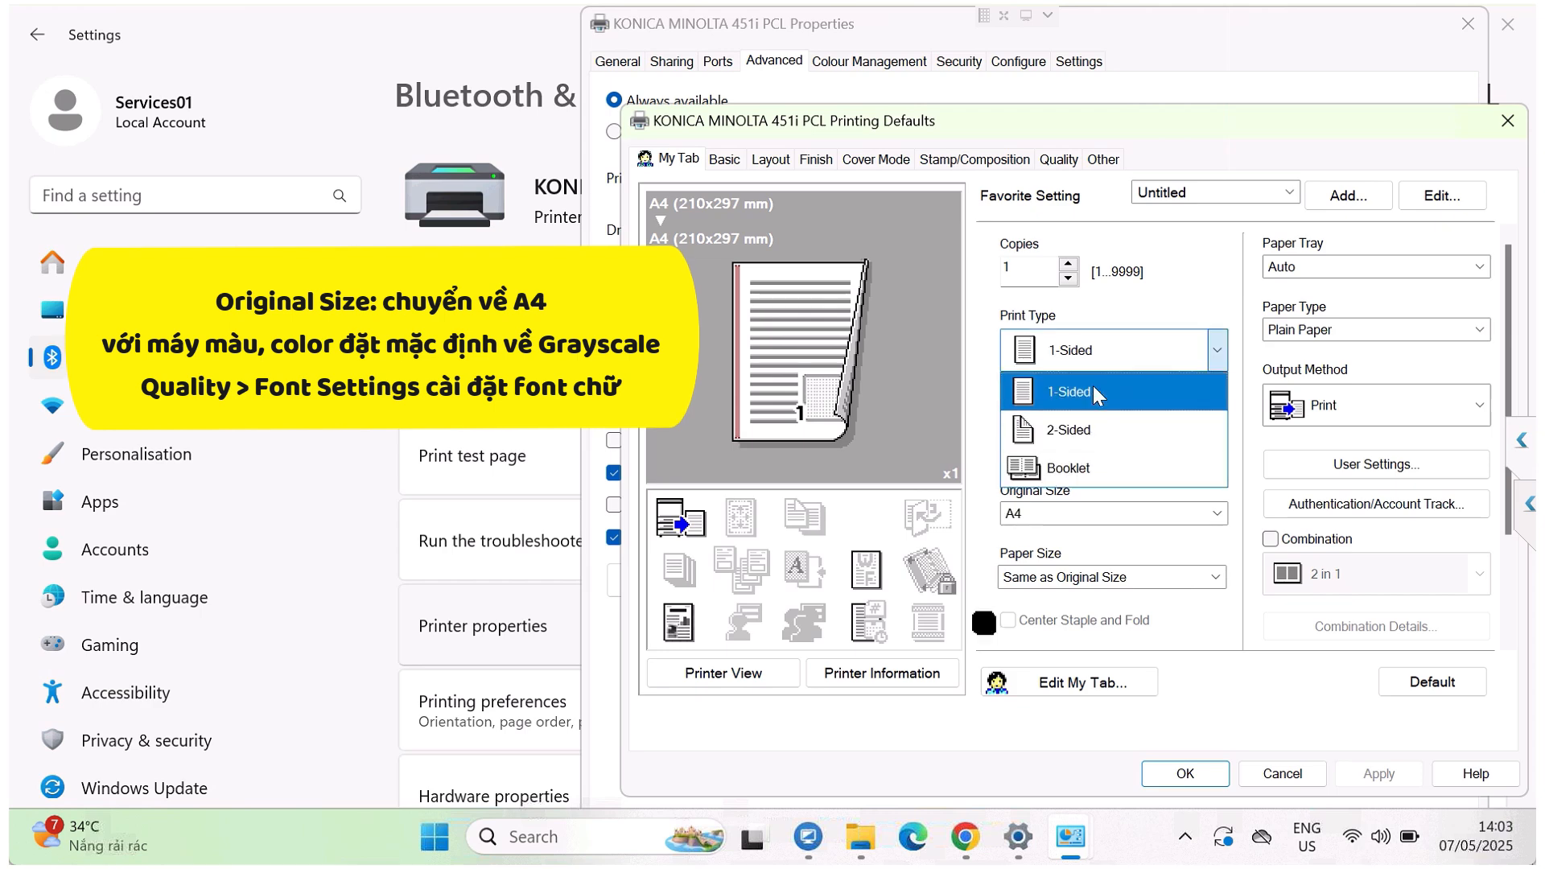
In the printing defaults' font settings, set the download font format to Bitmap, disable Use Printer Fonts, and apply the defaults.
click(1060, 161)
click(1340, 684)
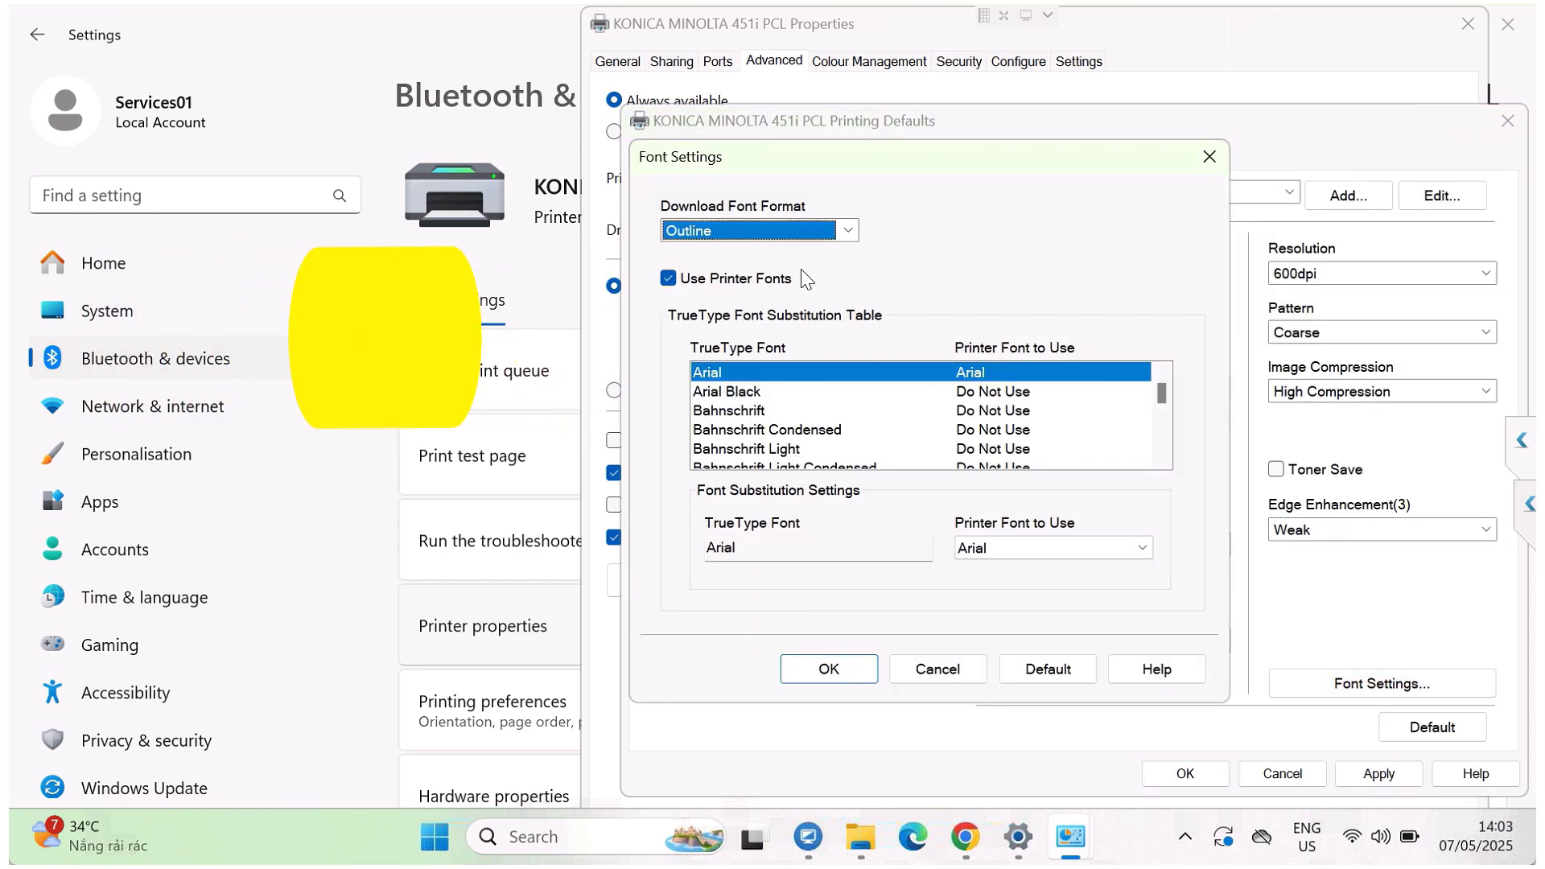
click(845, 231)
click(705, 272)
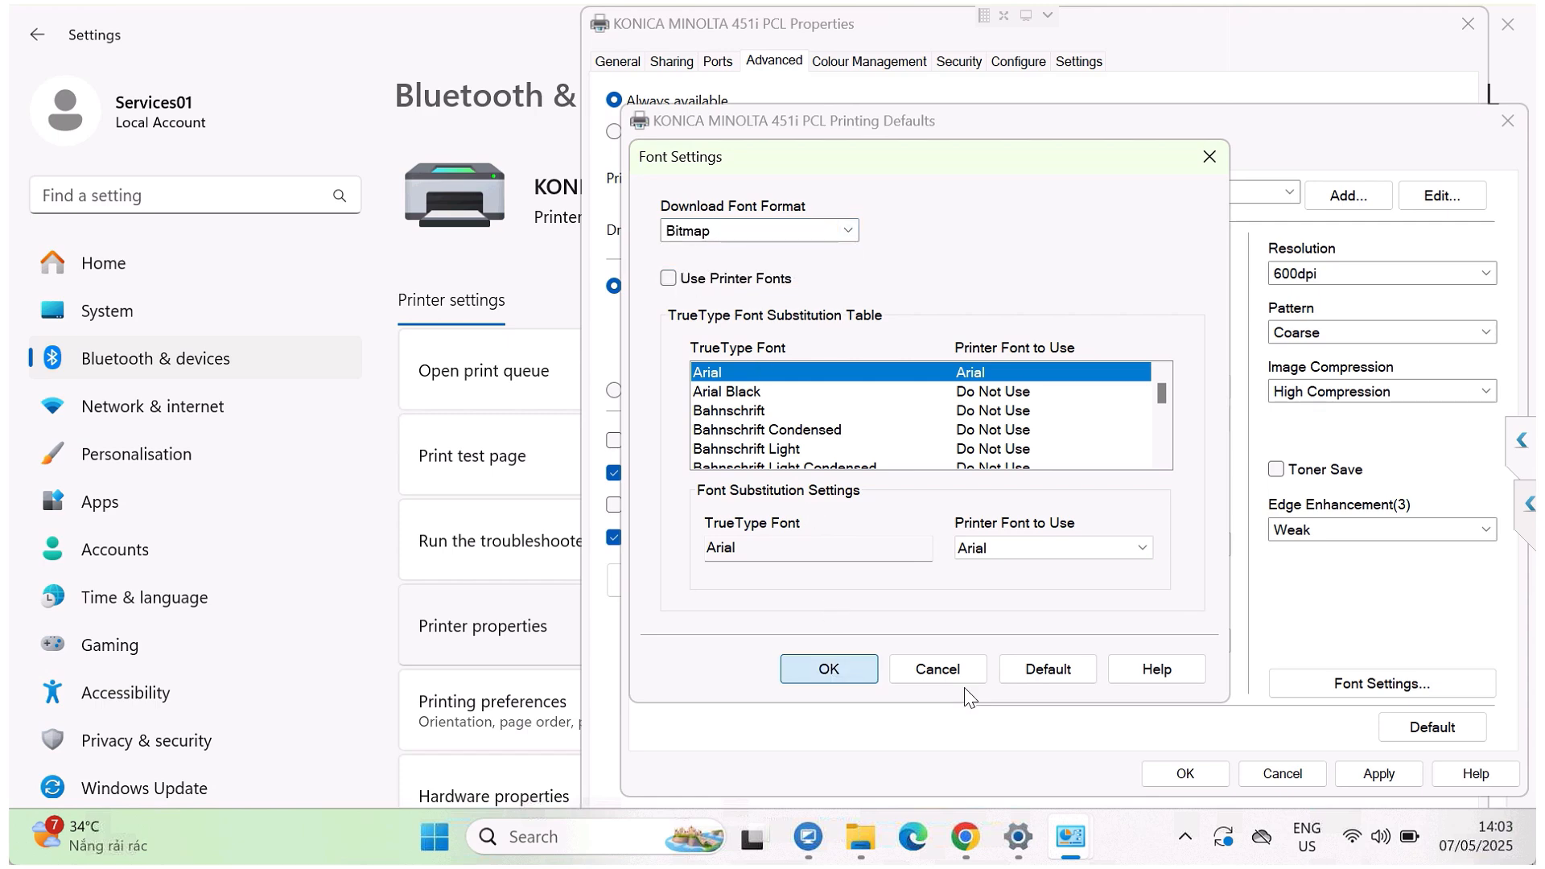
click(828, 669)
click(1379, 776)
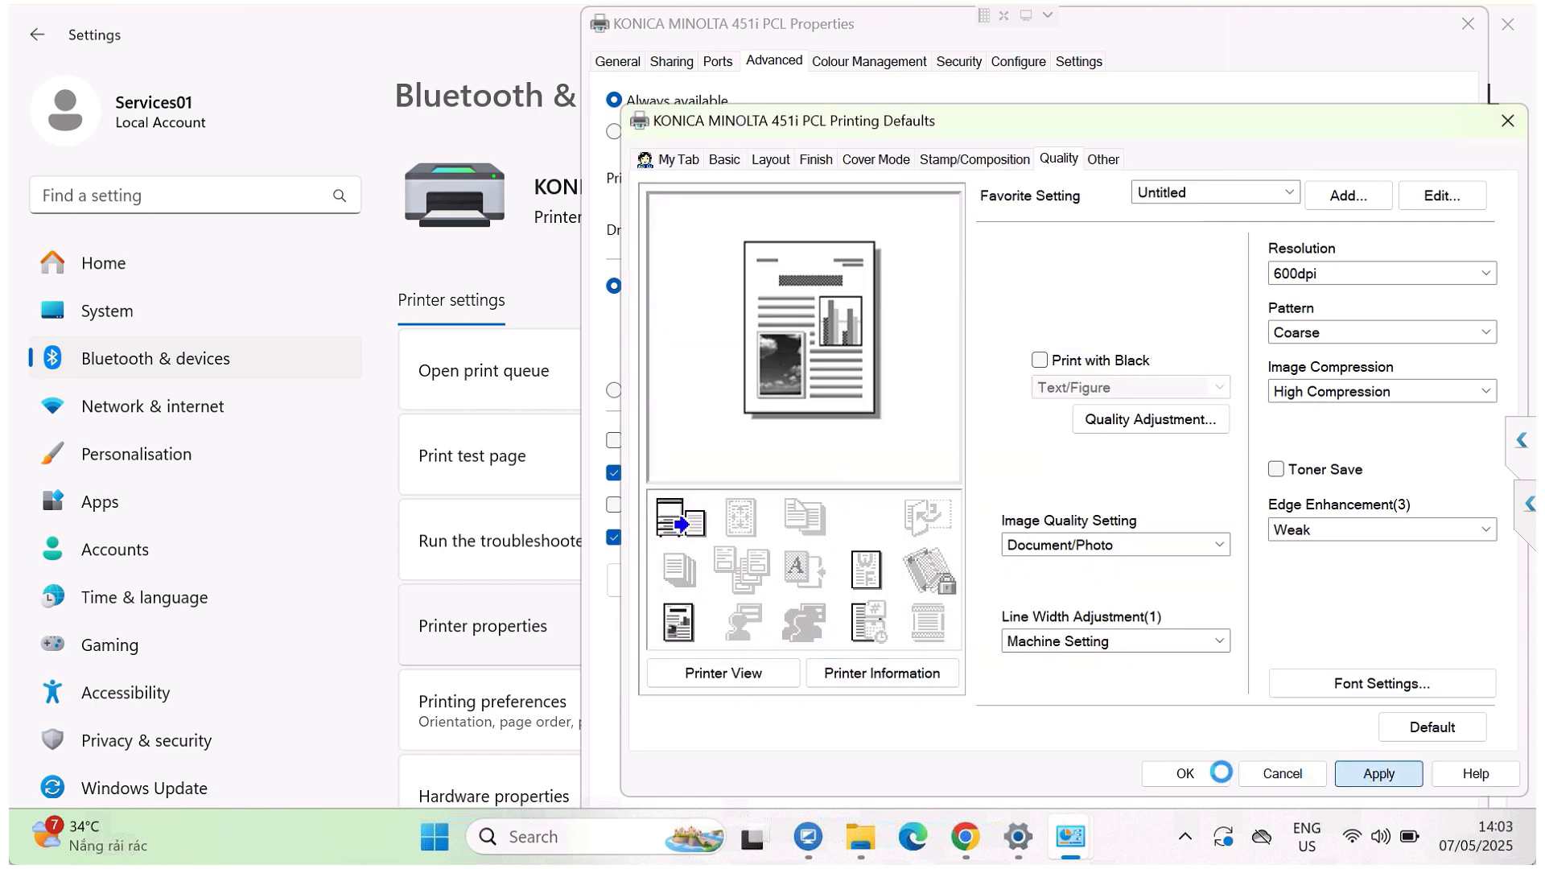
click(1191, 773)
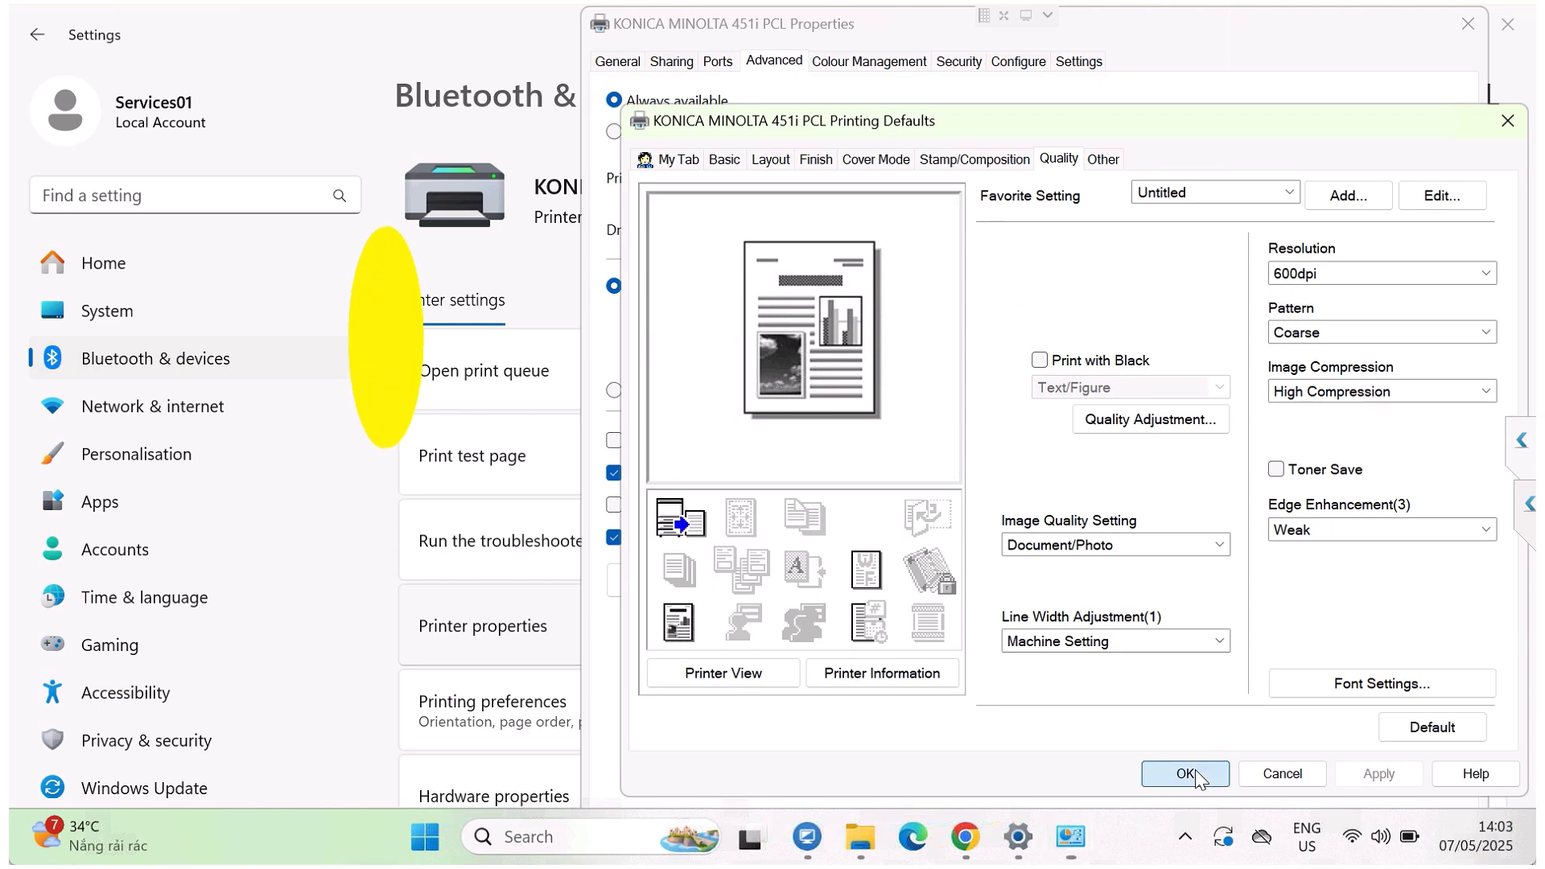
Print a test page from the printer's general properties and dismiss the confirmation message.
click(615, 62)
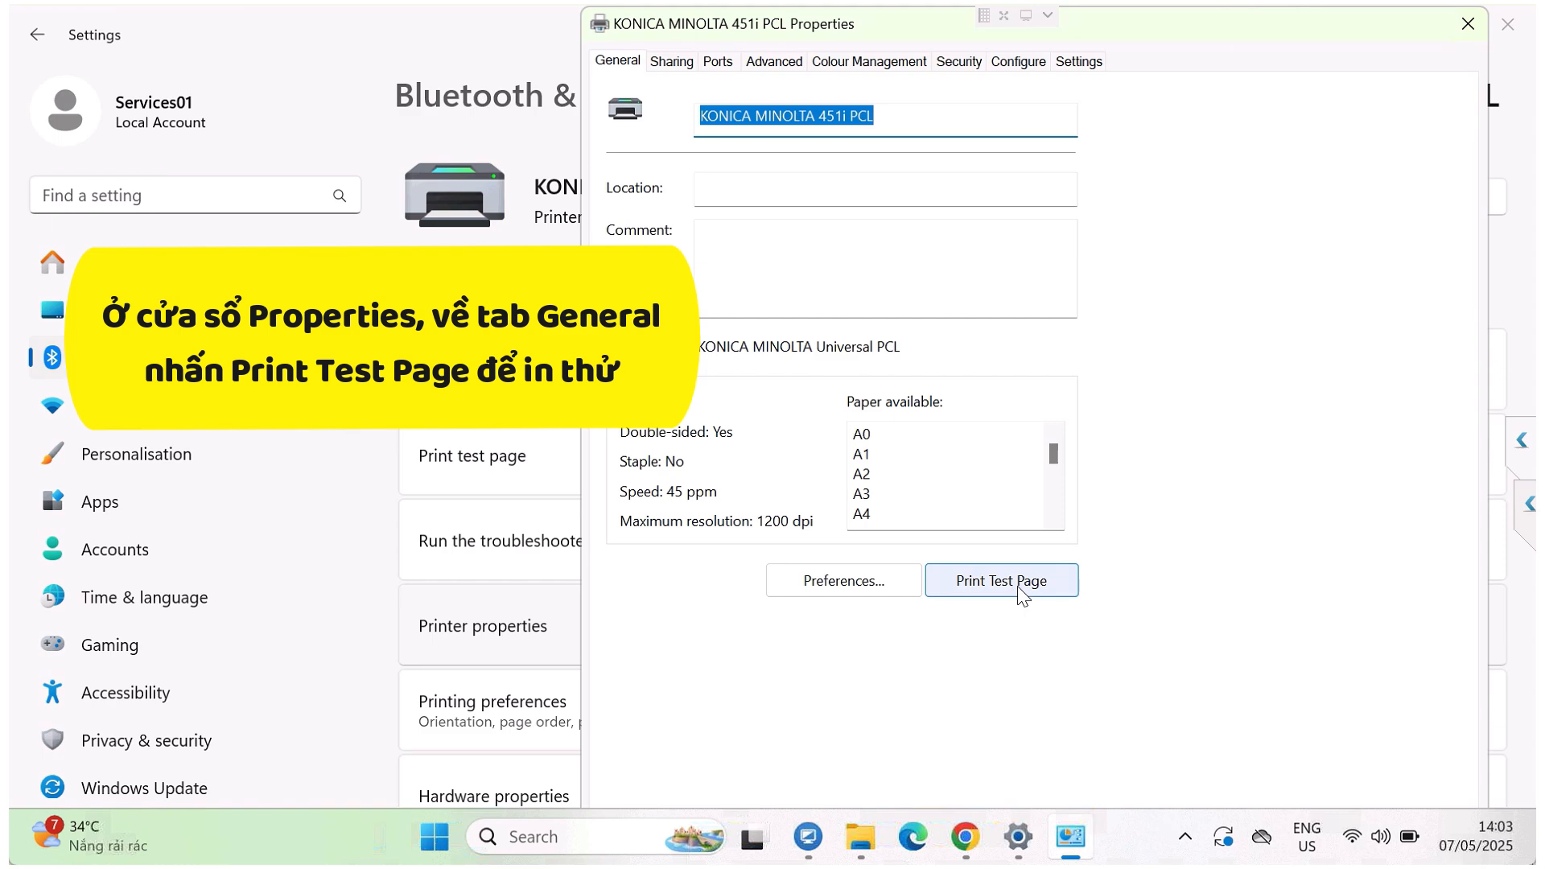
click(1027, 590)
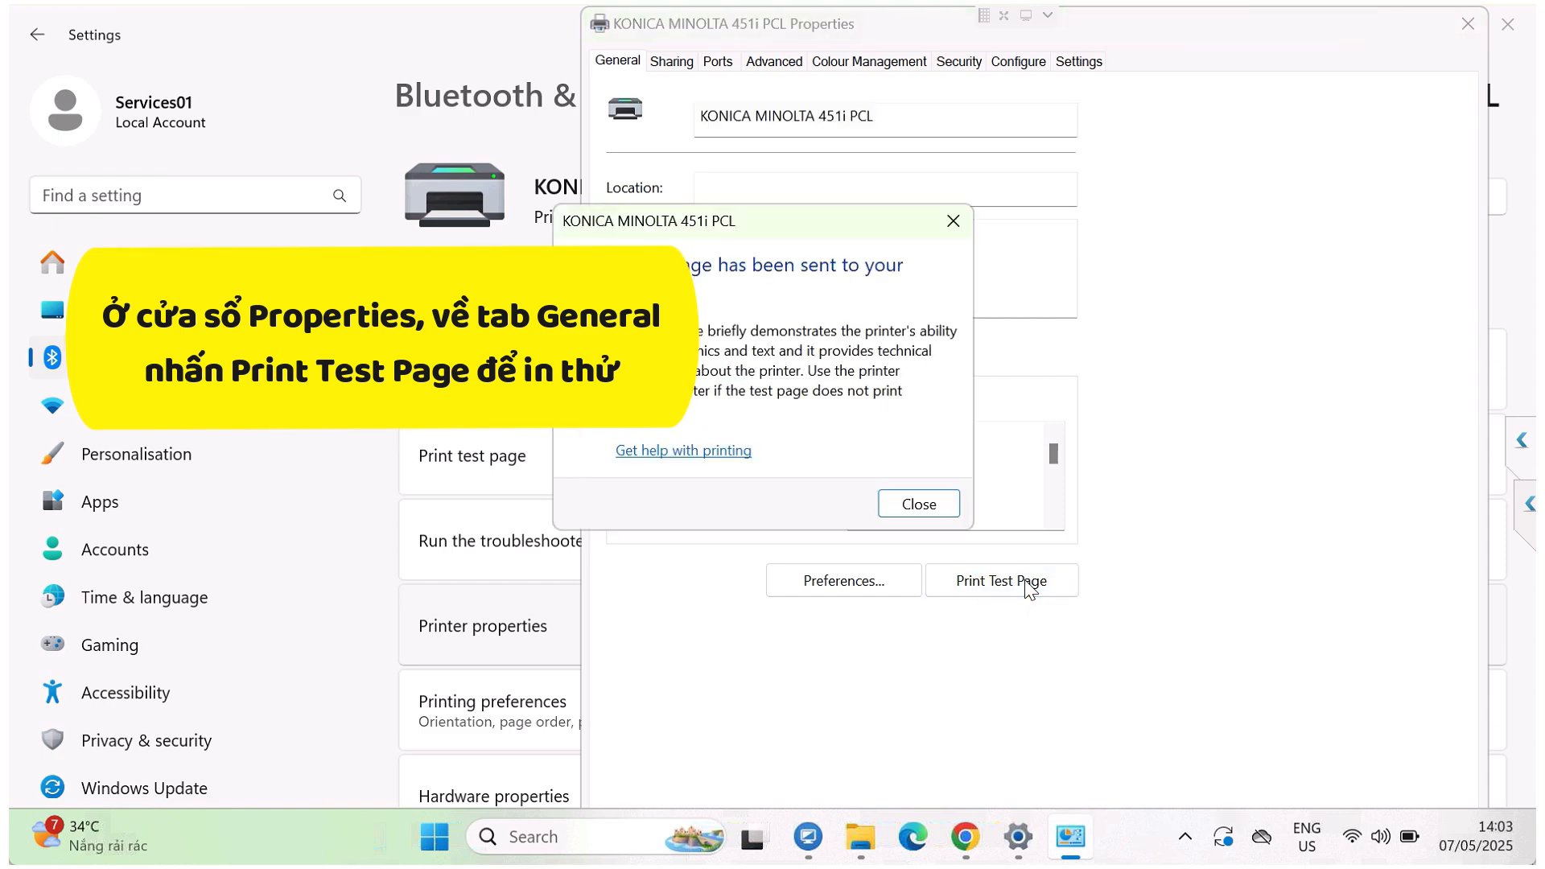
click(929, 507)
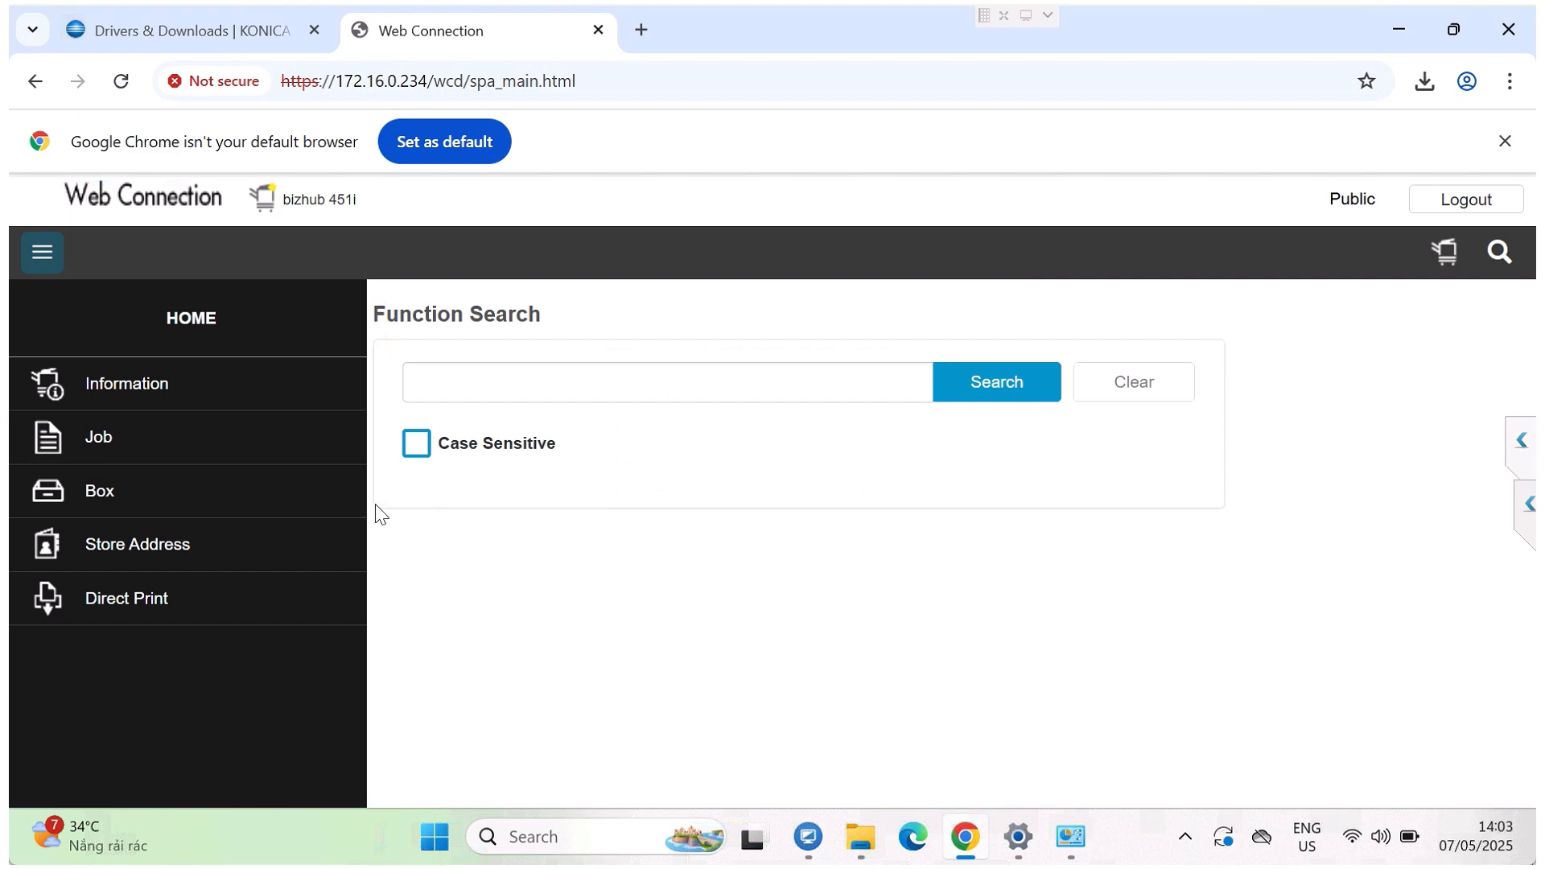
Open the job history in the bizhub 451i Web Connection page to check the test page's print job.
click(144, 432)
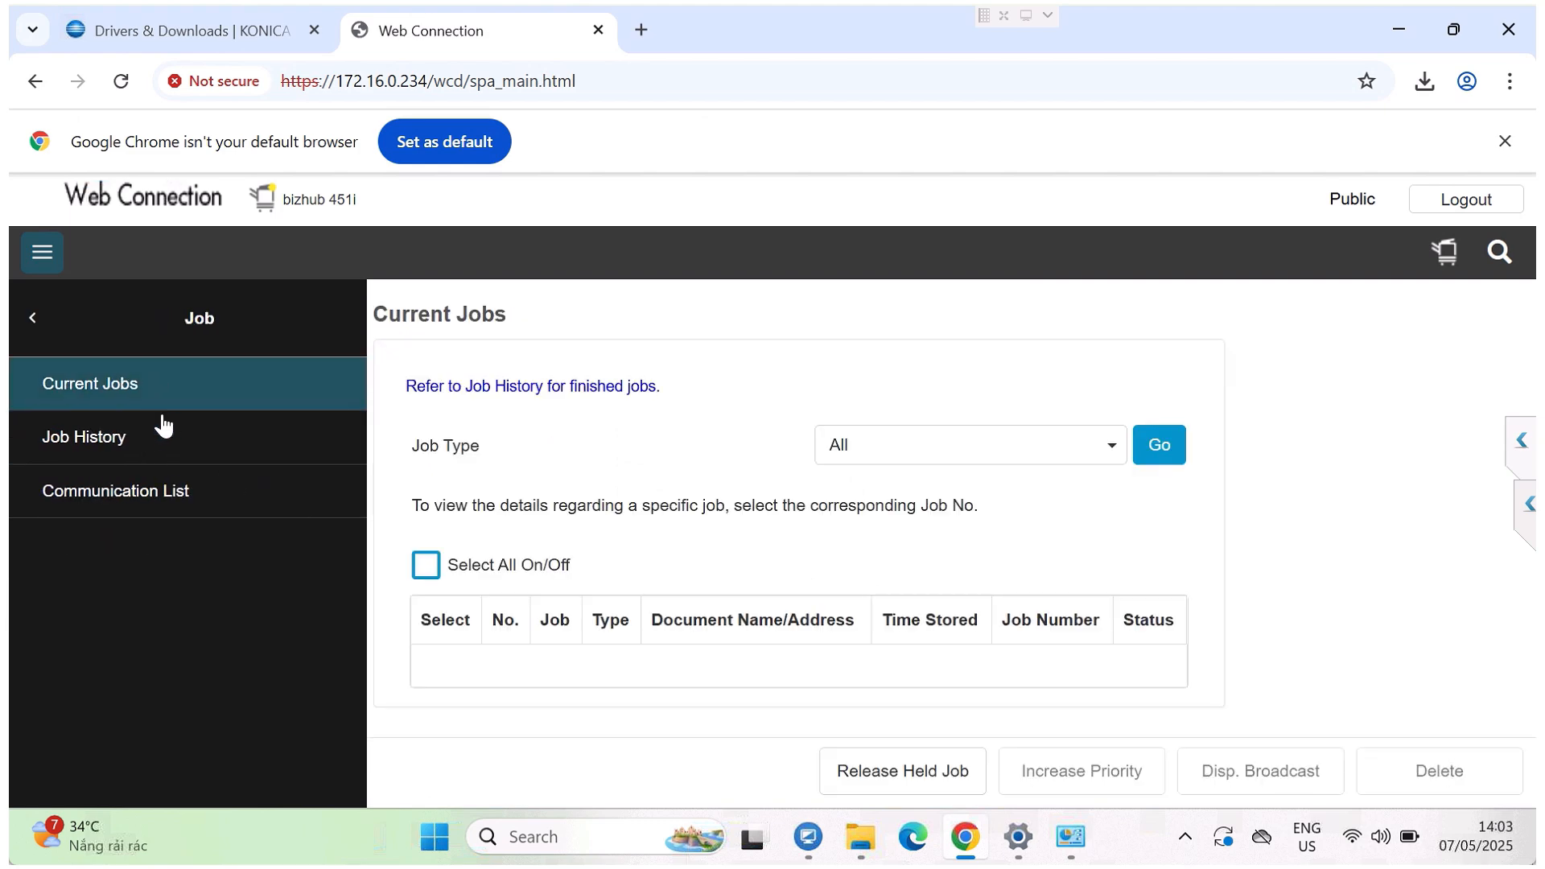
click(159, 440)
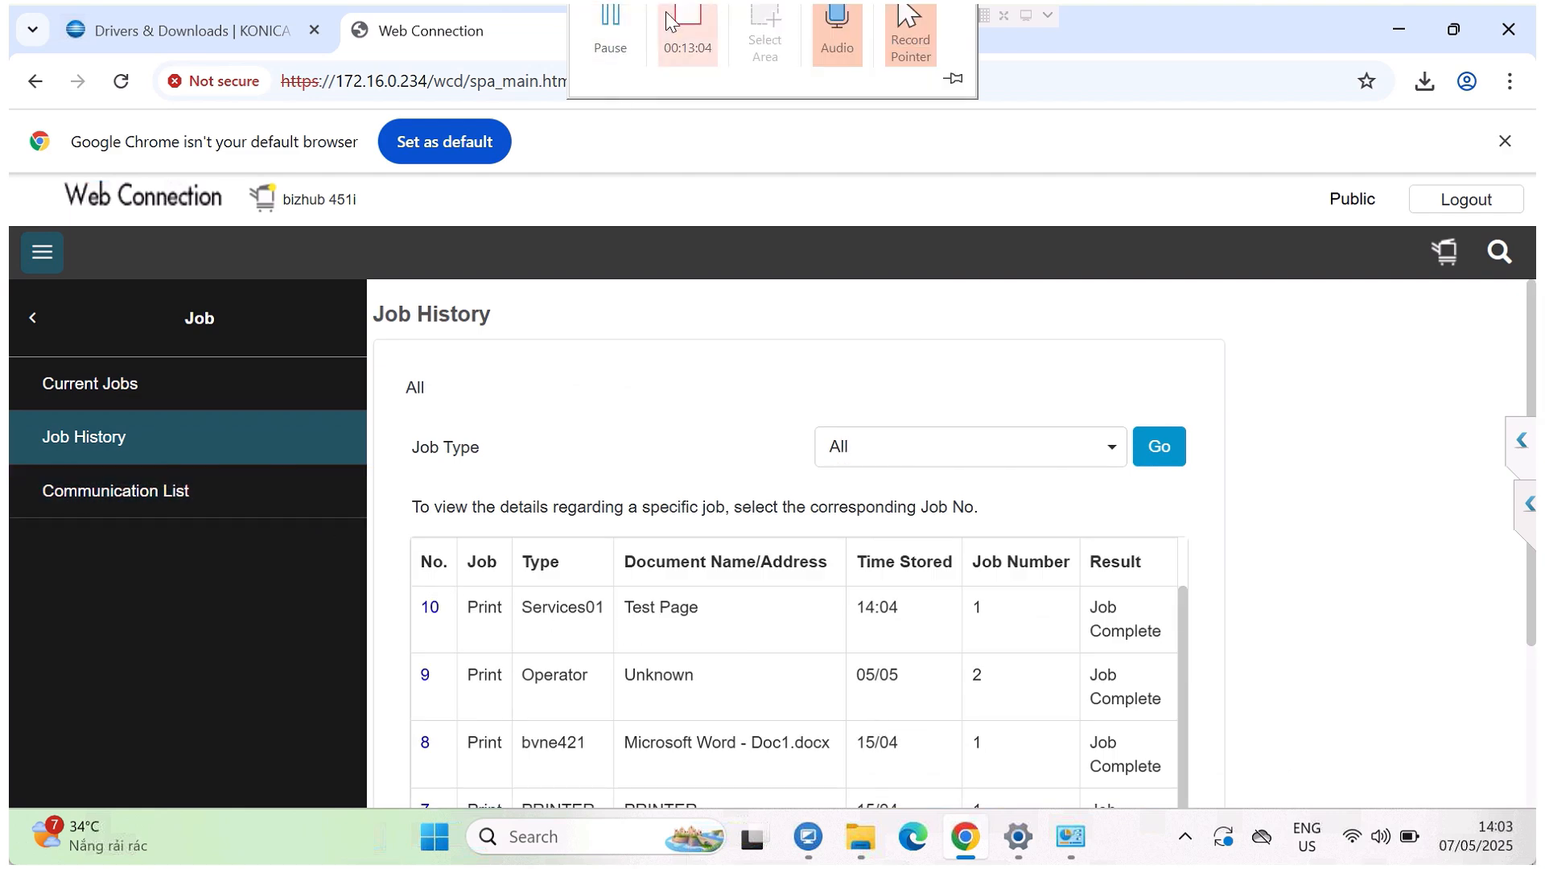
click(667, 19)
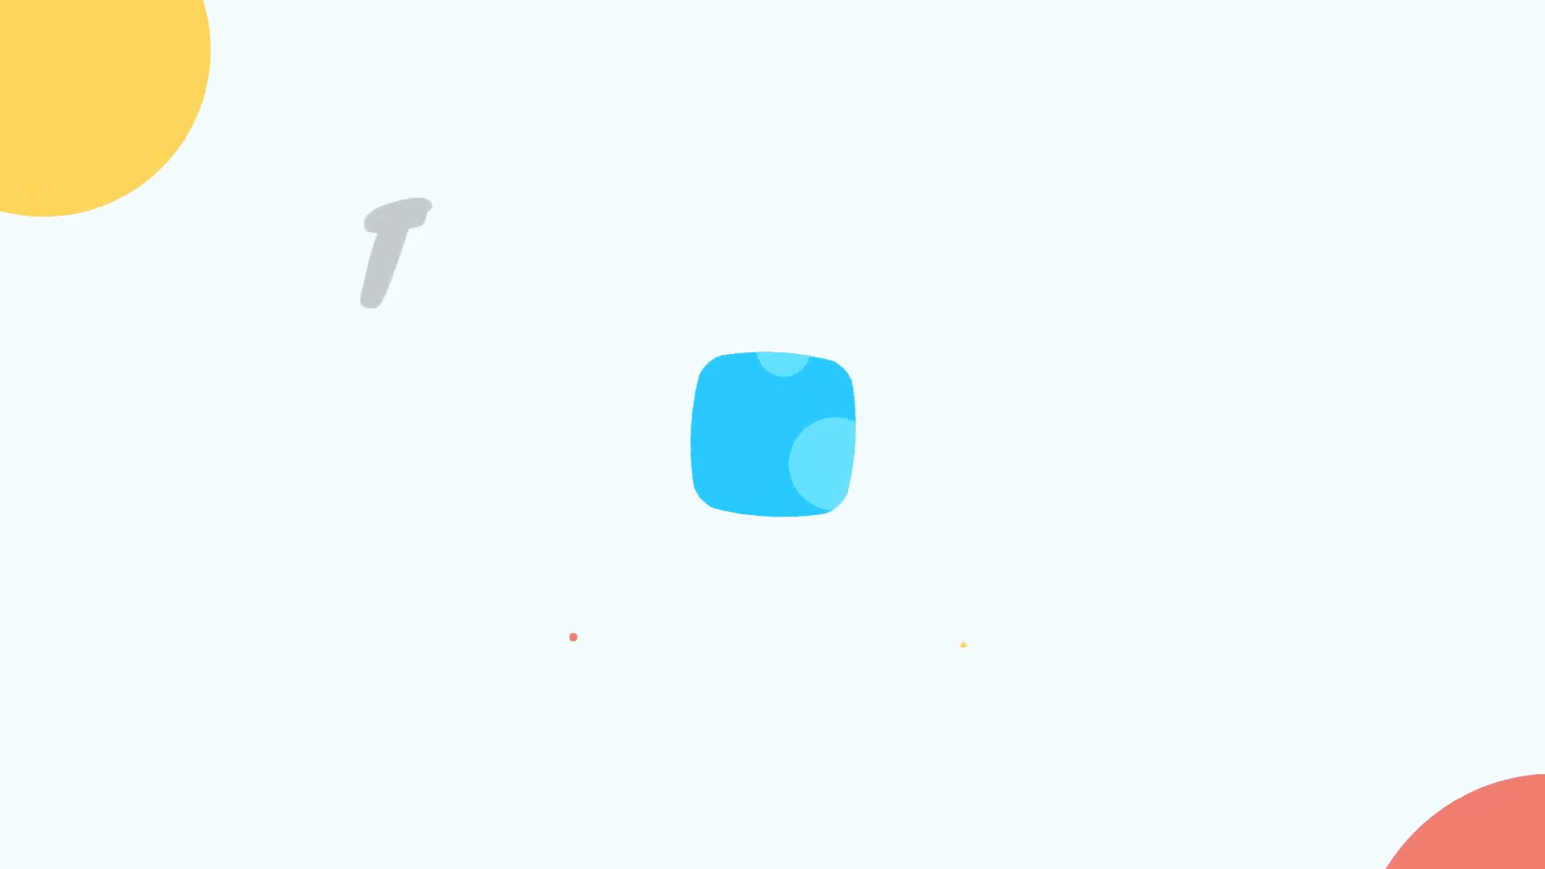